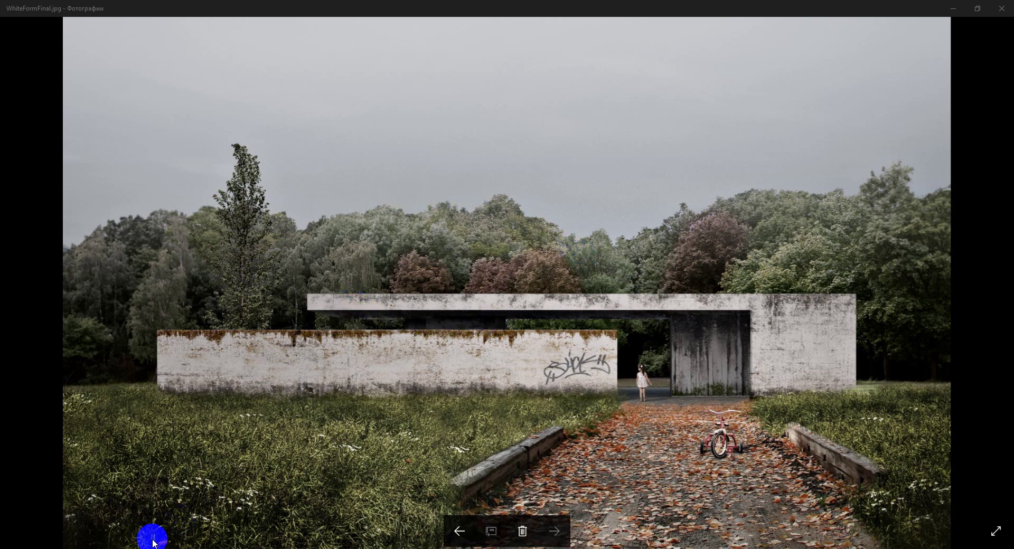
Switch to 3ds Max and create a plane about 268 cm wide and 118 cm long in the front view
left_click(226, 520)
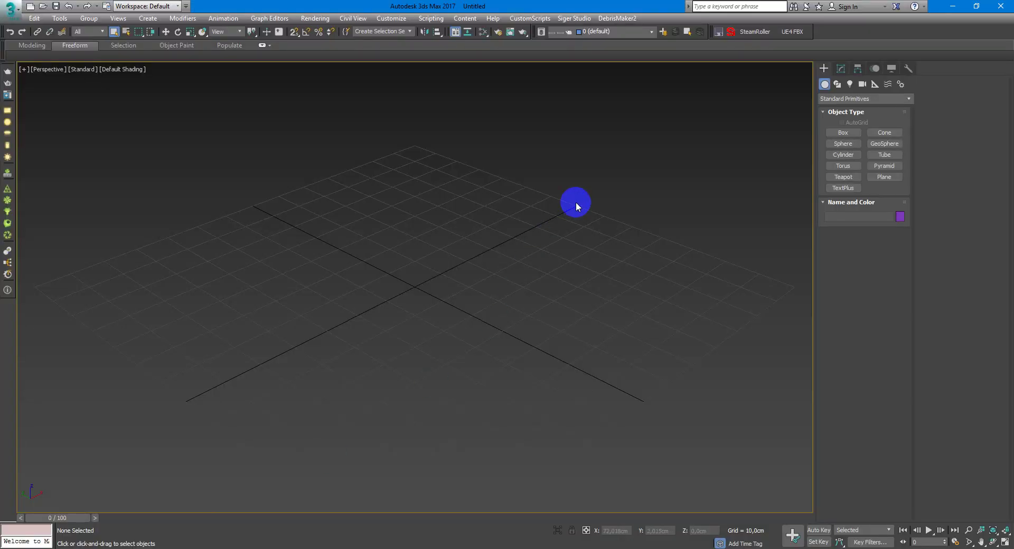
middle_click_drag(576, 202, 594, 268)
key("alt+w")
key("alt+w")
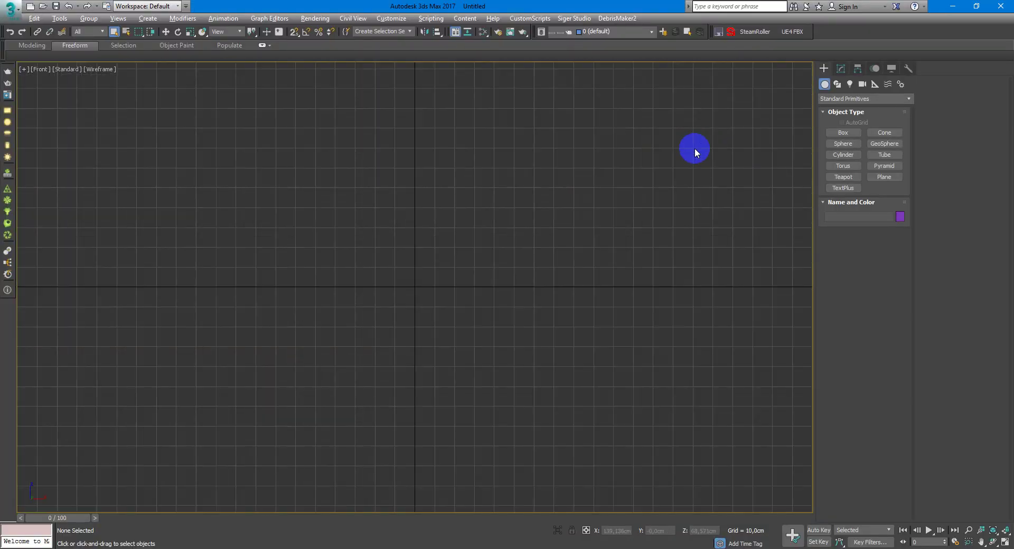
right_click(506, 219)
left_click(550, 180)
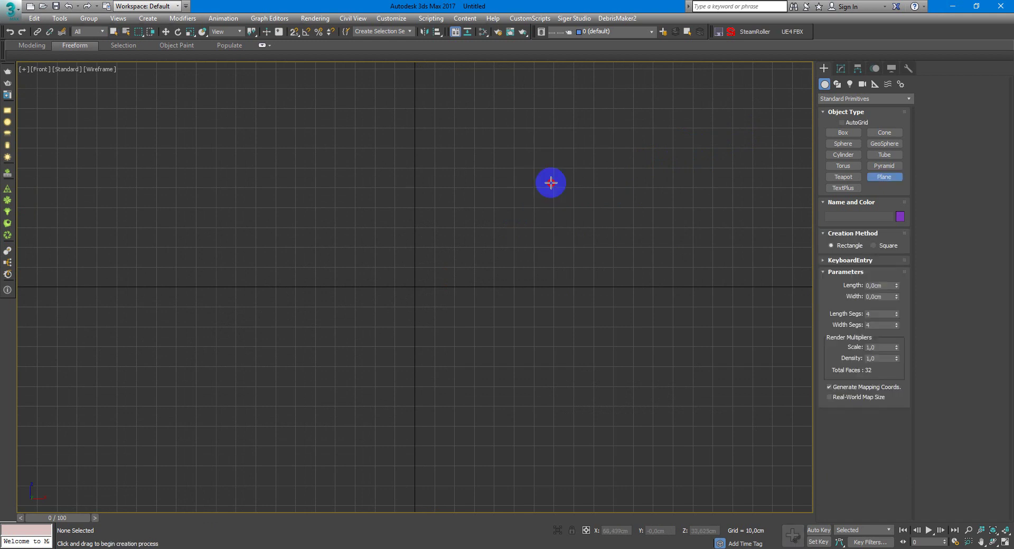
left_click_drag(168, 108, 713, 334)
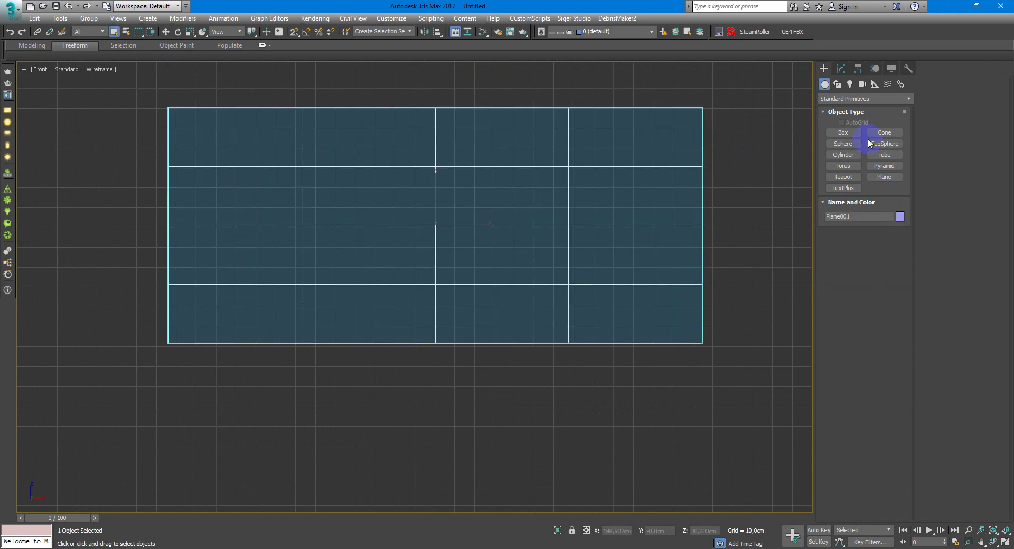
Show the plane's parameters and open the file details of WhiteFormFinal.jpg in the WhiteForm folder to check its pixel dimensions
left_click(838, 69)
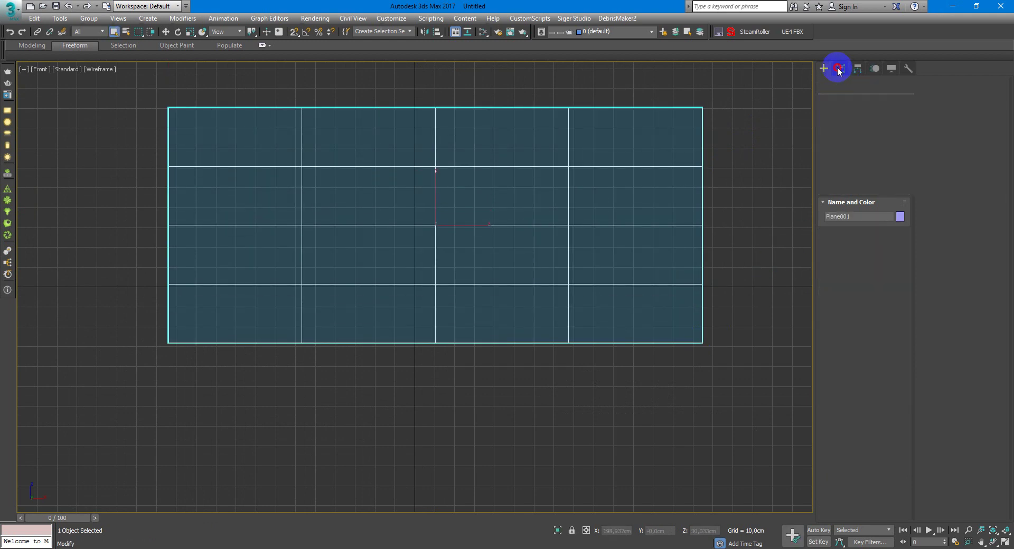
left_click(78, 548)
left_click(153, 515)
left_click_drag(733, 145, 521, 211)
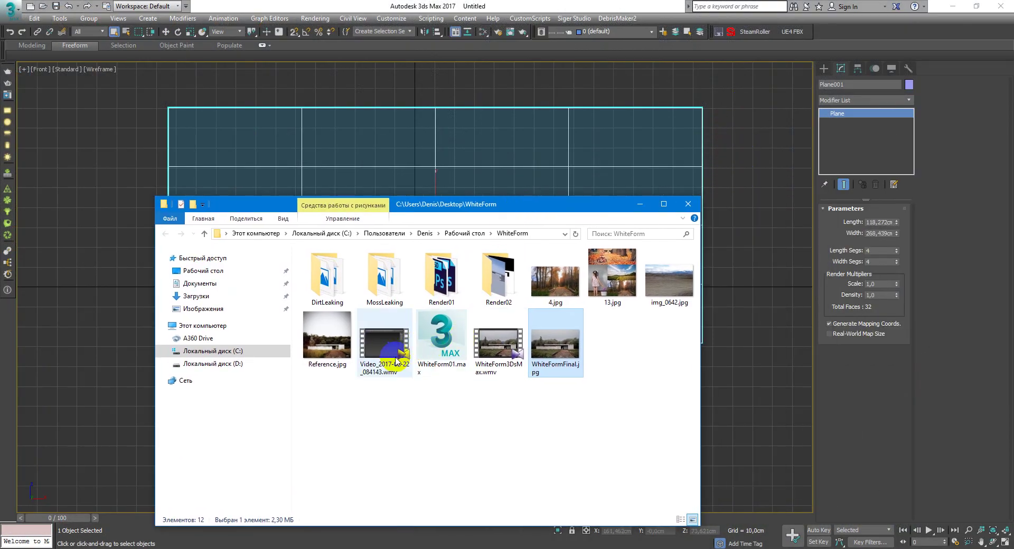
right_click(564, 346)
left_click(561, 385)
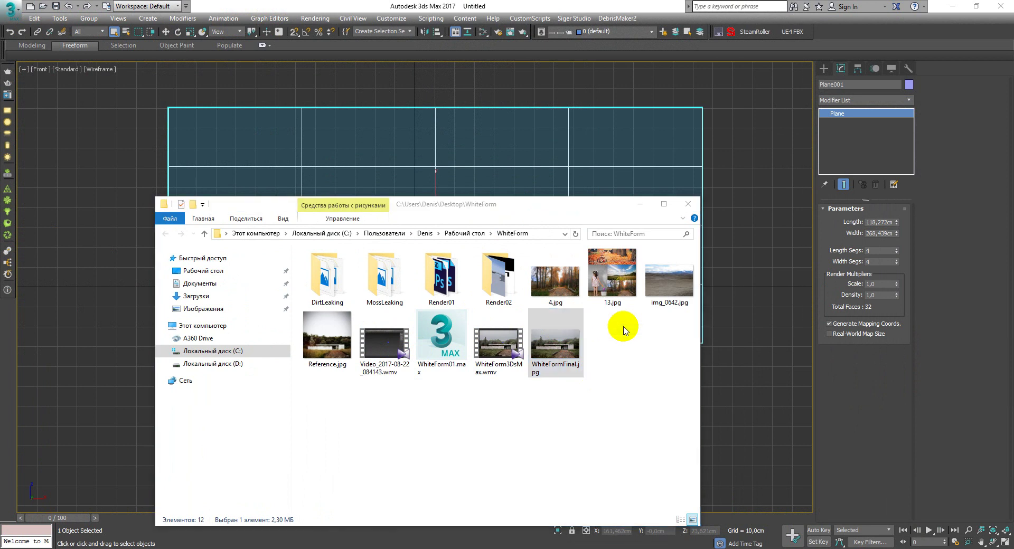
left_click(662, 298)
left_click(641, 204)
left_click_drag(689, 285, 650, 220)
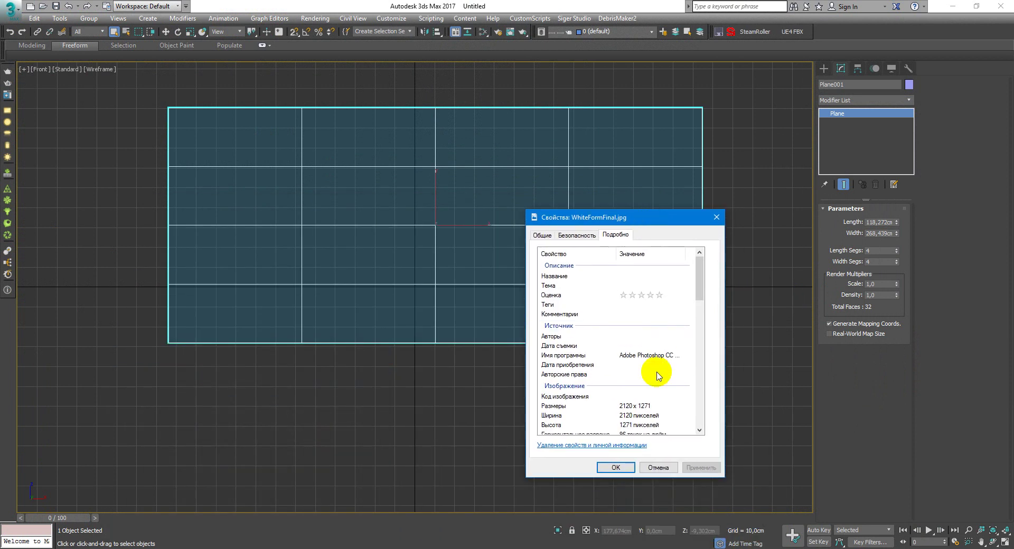
Set the plane's width to 2120 cm and its length to 1271 cm to match the reference image
left_click(897, 232)
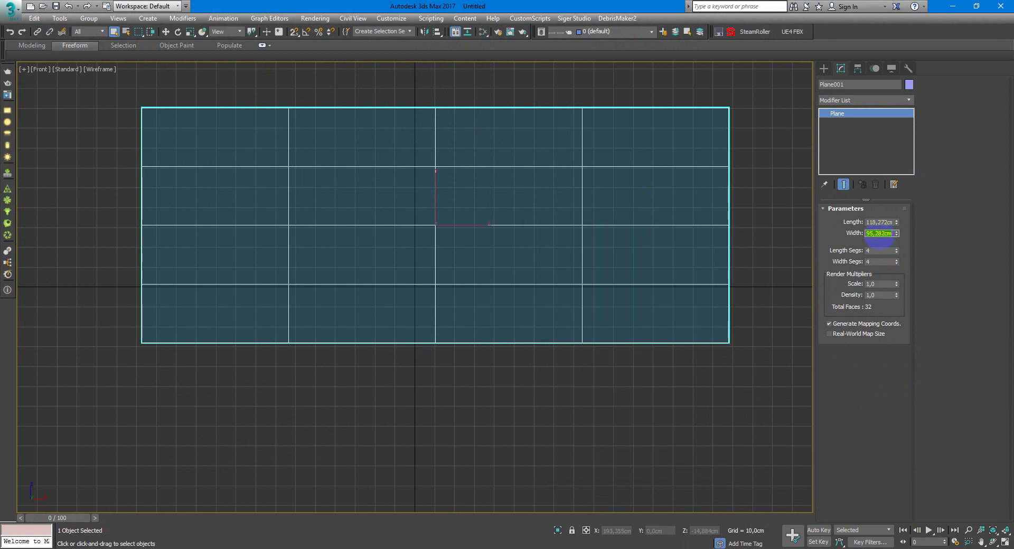
type("0")
key("Return")
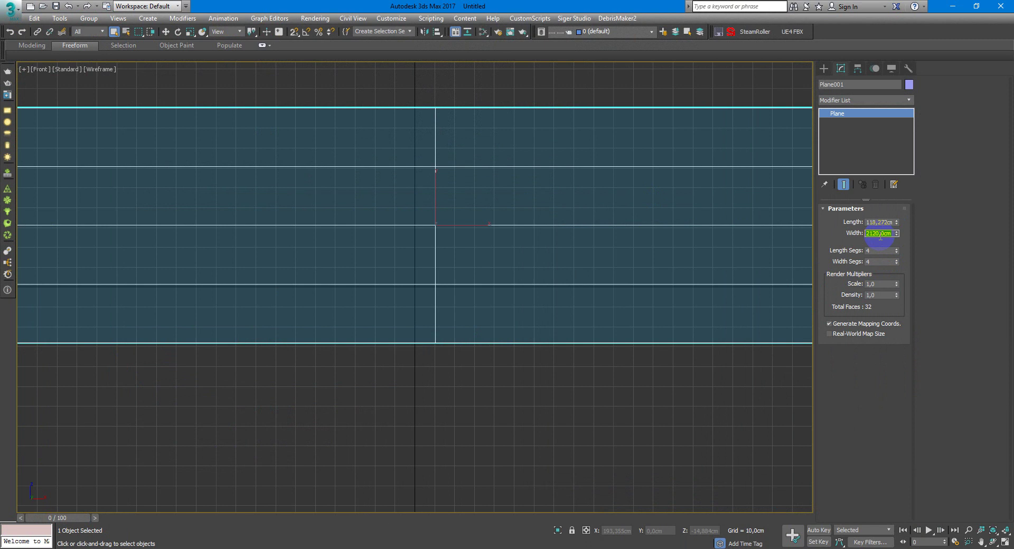
left_click(153, 548)
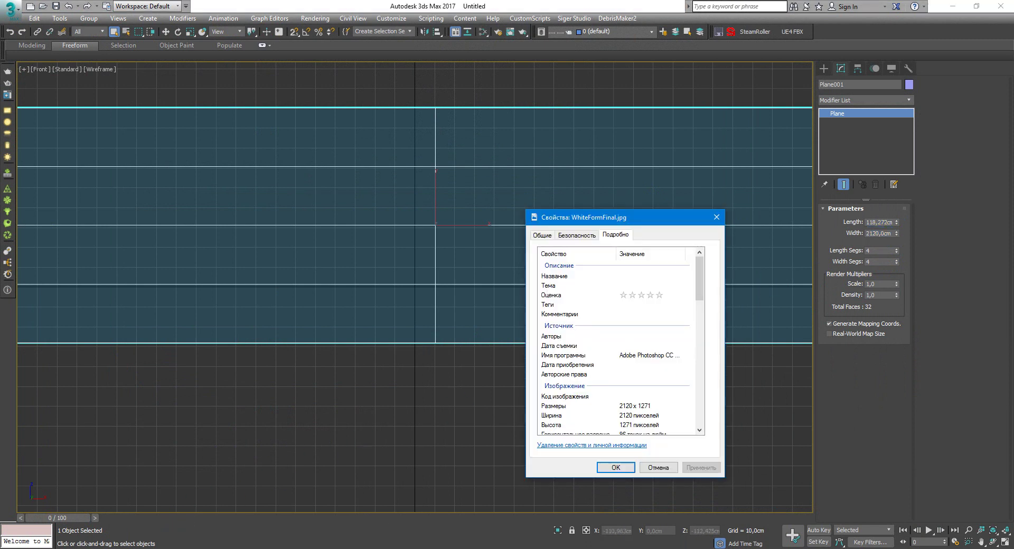
double_click(881, 222)
type("1")
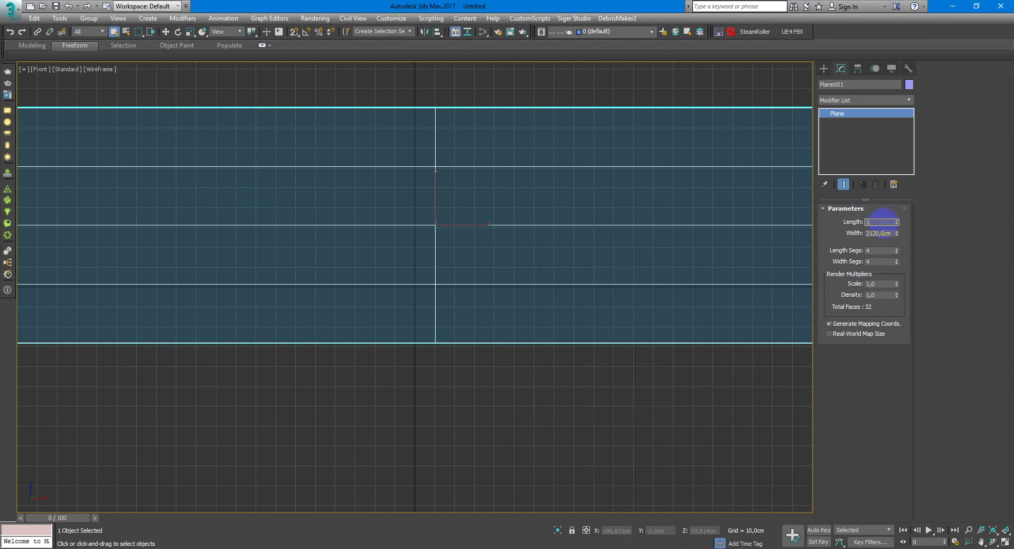
type("271")
key("Return")
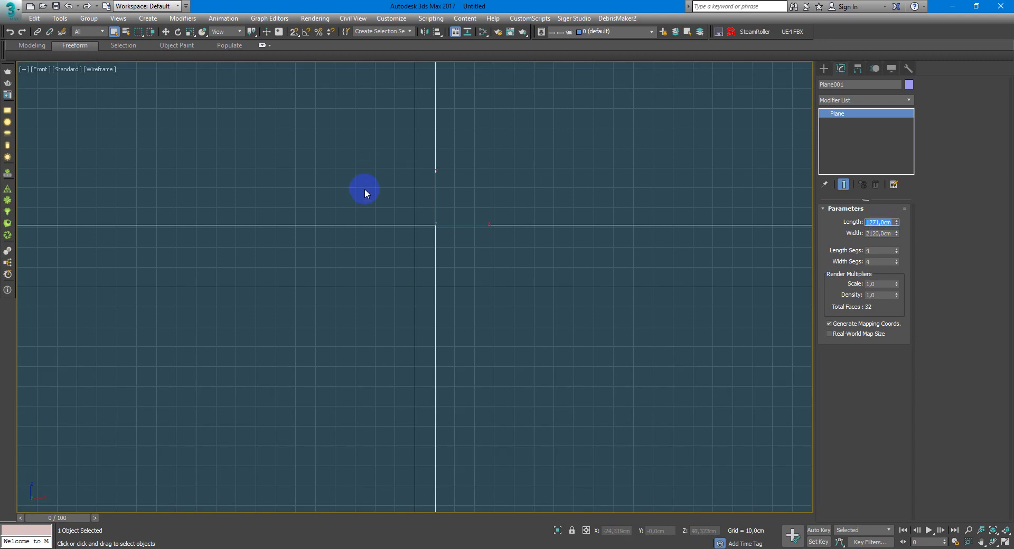
Reduce the plane's length and width segments to 1 each
key("z")
right_click(897, 252)
right_click(896, 262)
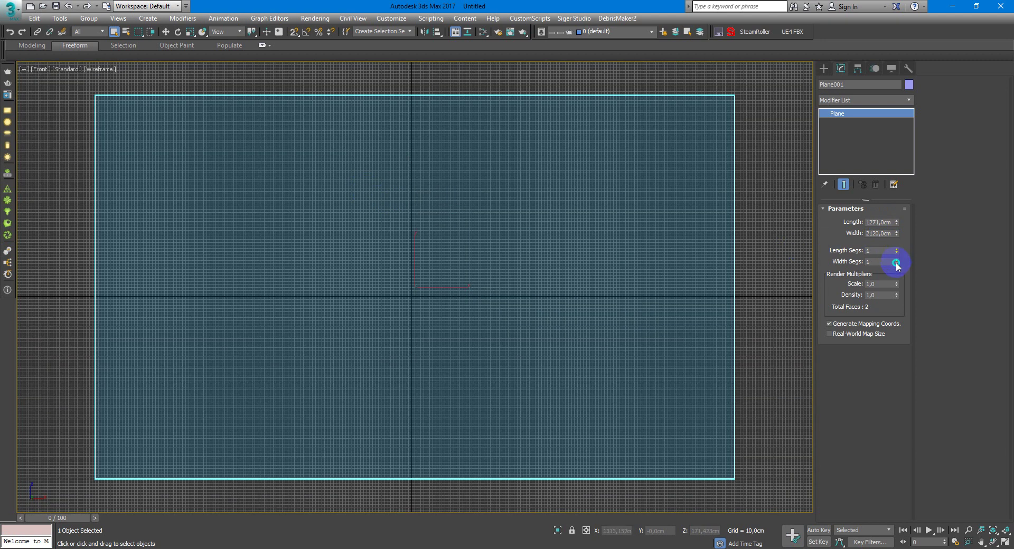
Apply WhiteFormFinal.jpg from the WhiteForm folder to the plane as its texture in the perspective view
middle_click_drag(625, 295, 584, 271)
key("alt+w")
left_click(724, 378)
key("alt+w")
scroll(635, 344, "down", 8)
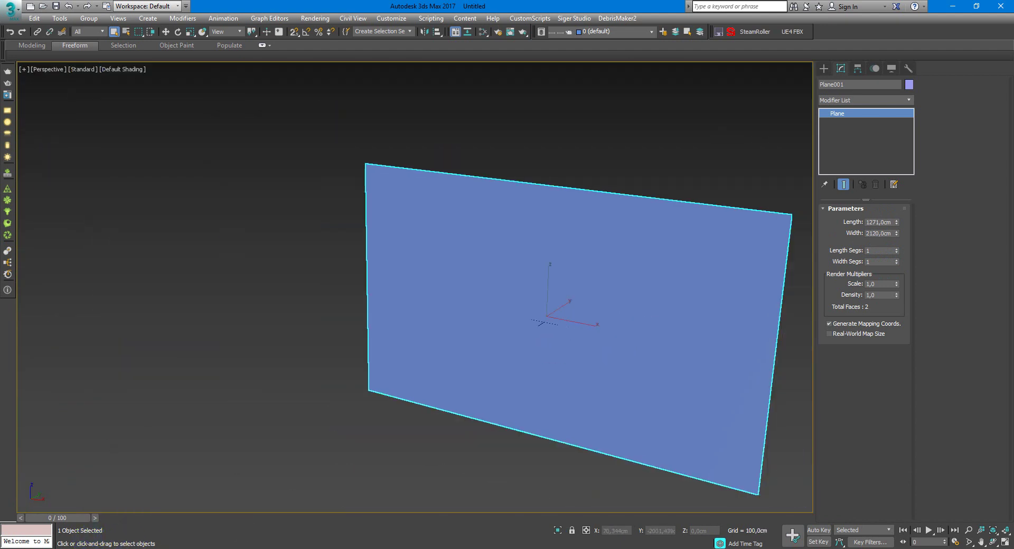
left_click(140, 516)
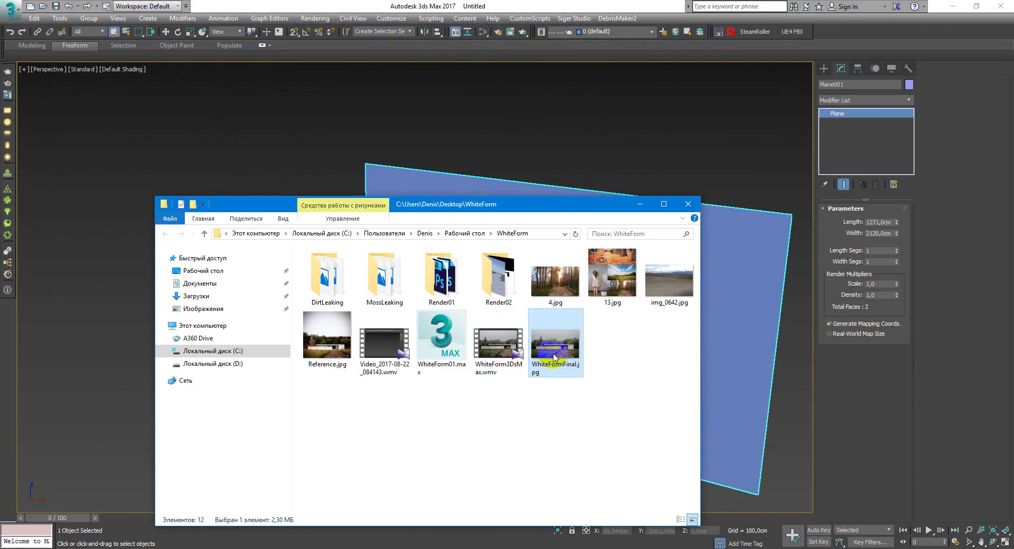
left_click_drag(560, 359, 726, 353)
left_click(640, 205)
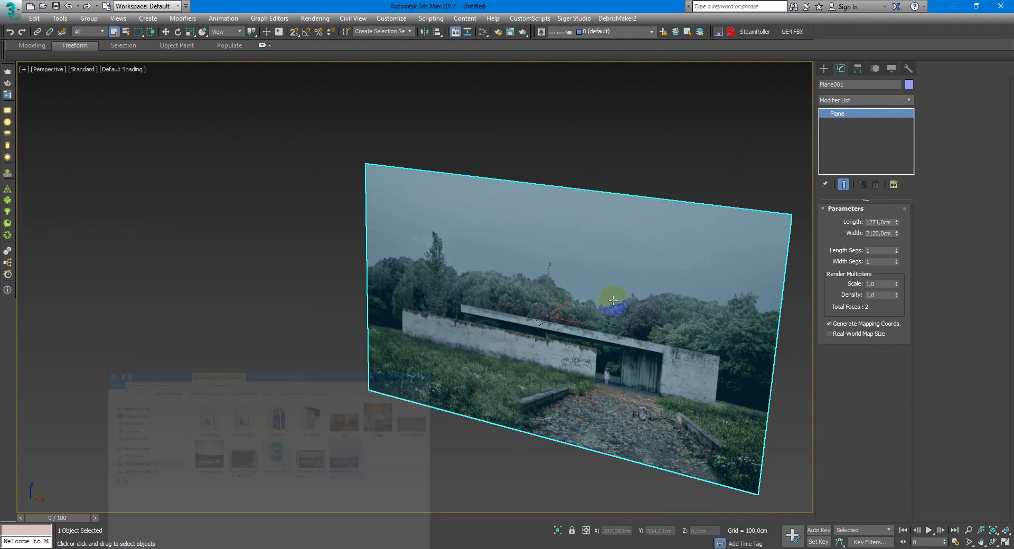
In the shaded front view, create a box over the graffiti wall's end, about 174 cm long, 350 cm wide and 41 cm high
middle_click_drag(614, 318, 574, 253, "alt")
key("alt+w")
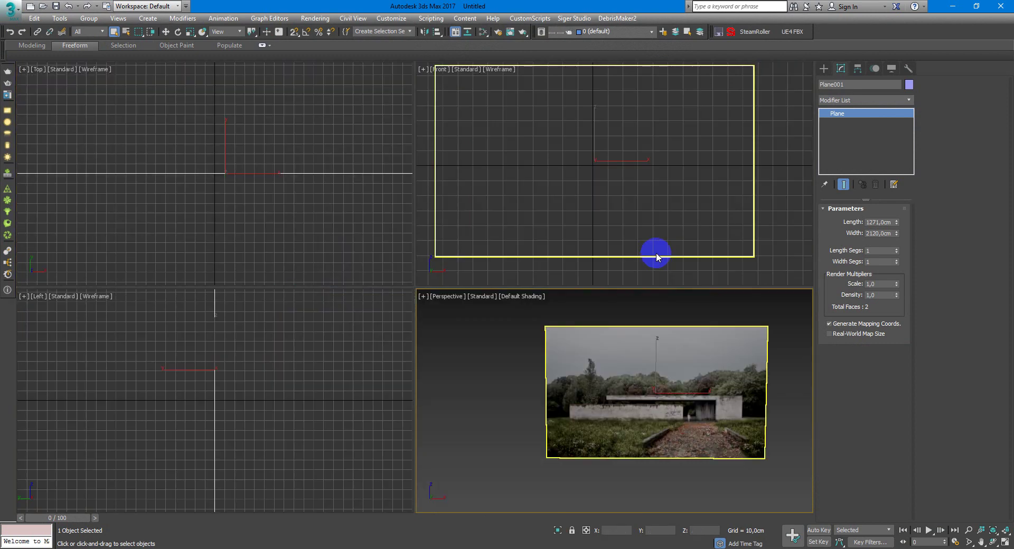
middle_click(658, 255)
key("alt+w")
key("F3")
middle_click_drag(453, 267, 518, 240)
right_click(559, 280, "ctrl")
left_click(589, 254)
scroll(580, 264, "up", 3)
left_click_drag(570, 255, 270, 404)
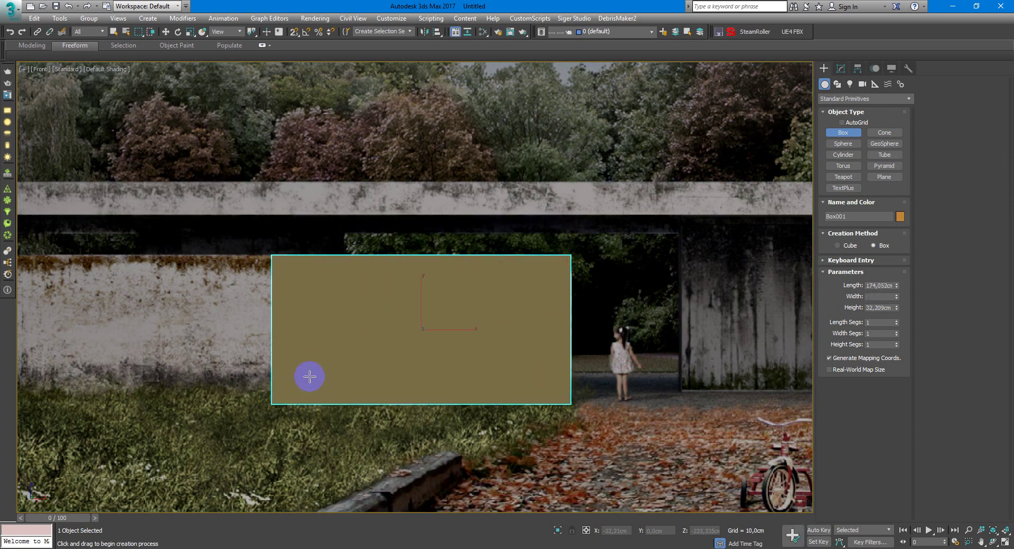
left_click(270, 369)
Set the box's height to 30 cm
left_click(840, 68)
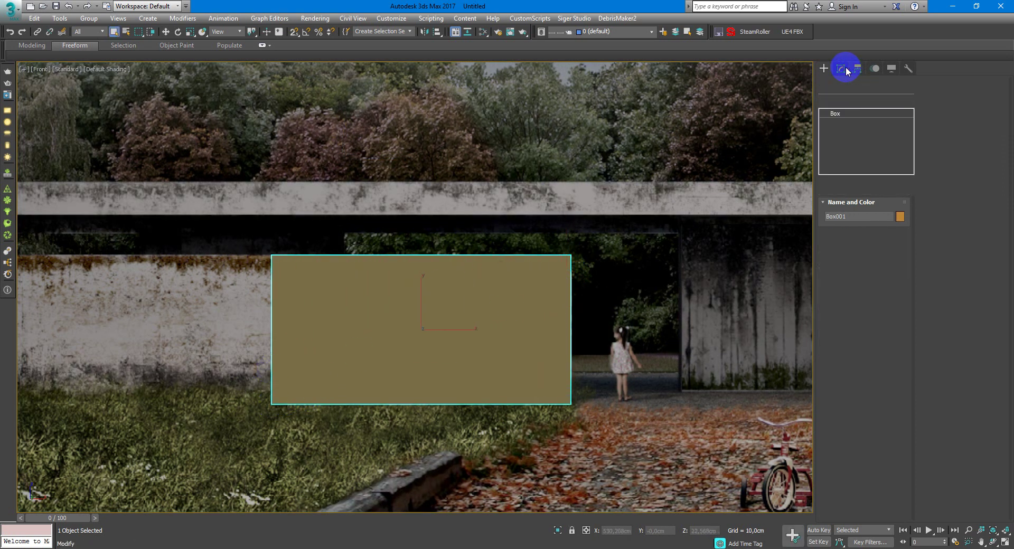
key("alt+w")
key("alt+w")
middle_click_drag(641, 368, 791, 299, "alt")
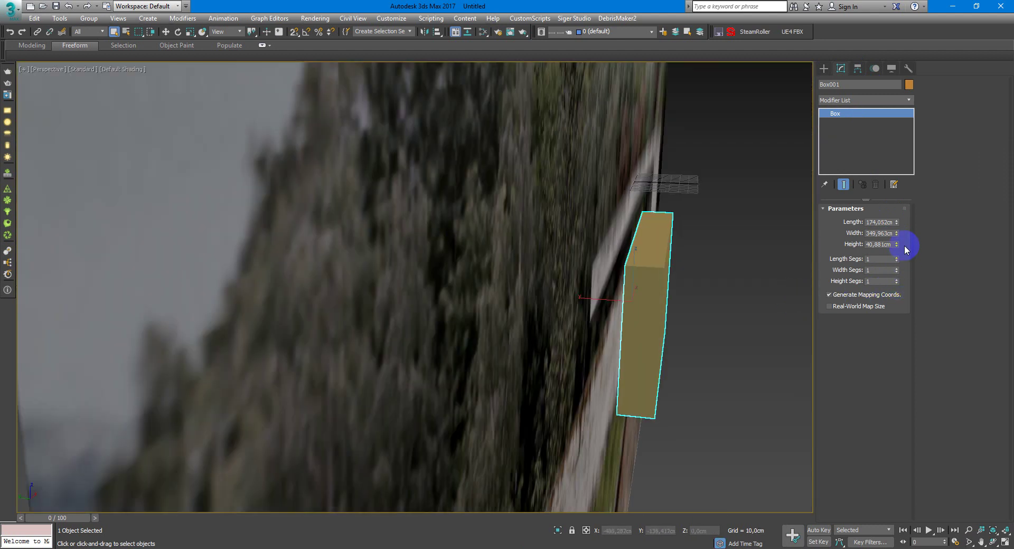
key("Return")
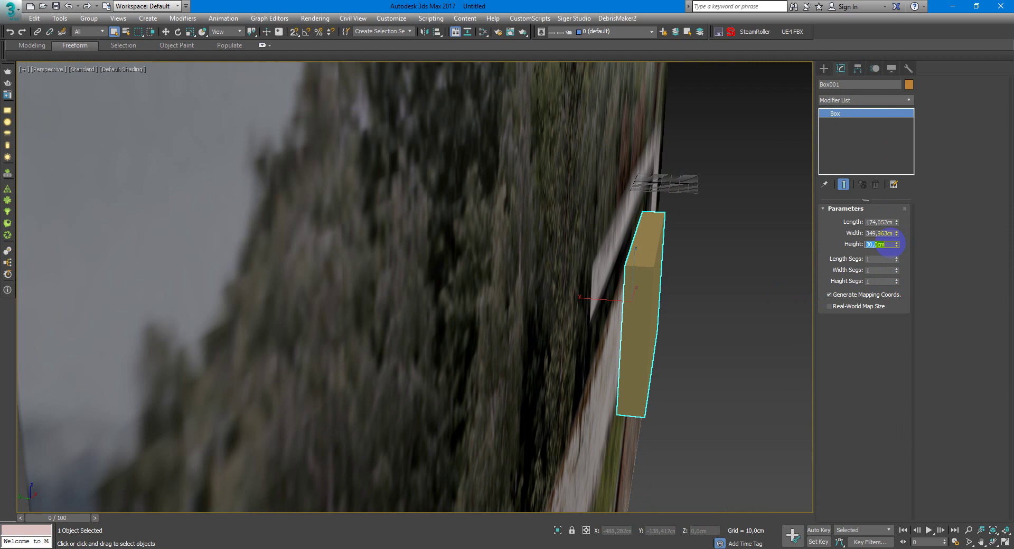
Set the box's length to 280 cm while viewing it against the reference image in the front view
middle_click_drag(747, 280, 573, 267, "alt")
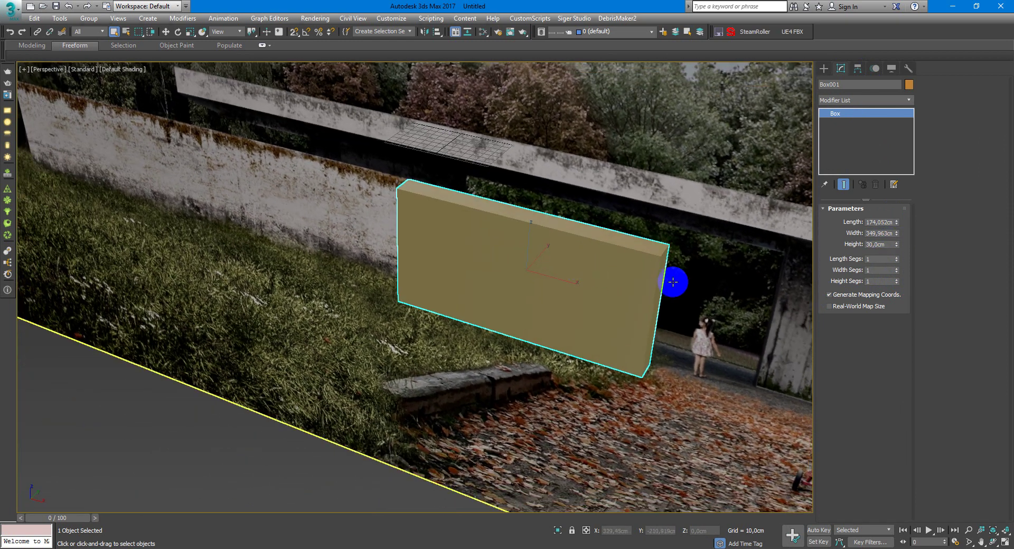
key("alt+w")
left_click(277, 184)
key("alt+w")
key("alt+w")
middle_click(745, 139)
key("alt+w")
scroll(649, 224, "down", 2)
middle_click_drag(649, 232, 611, 192)
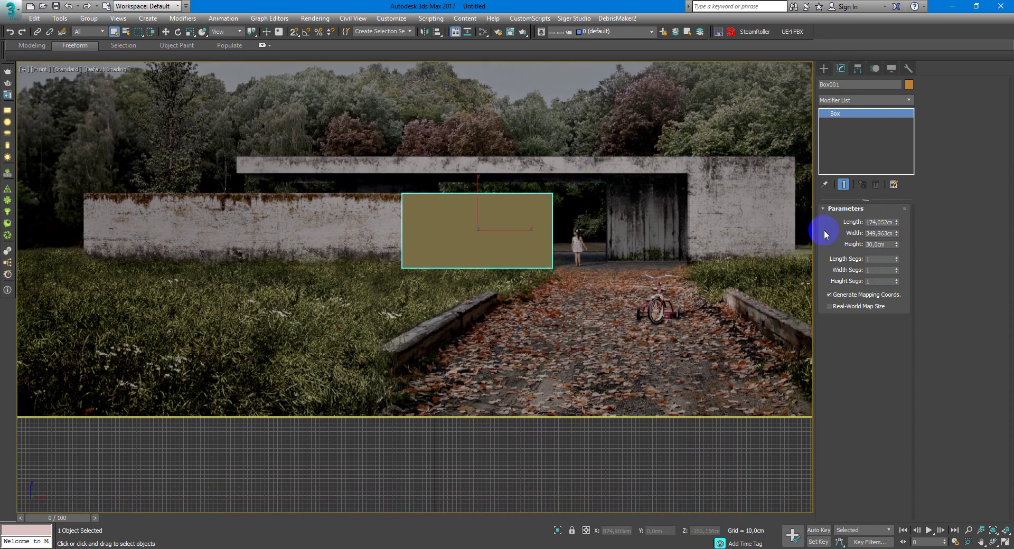
left_click_drag(897, 223, 898, 205)
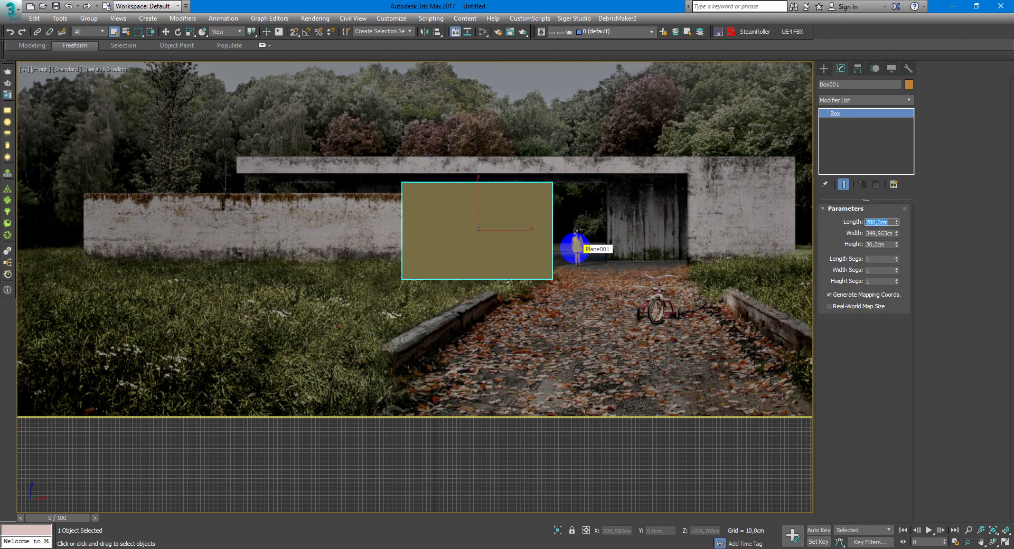
key("Return")
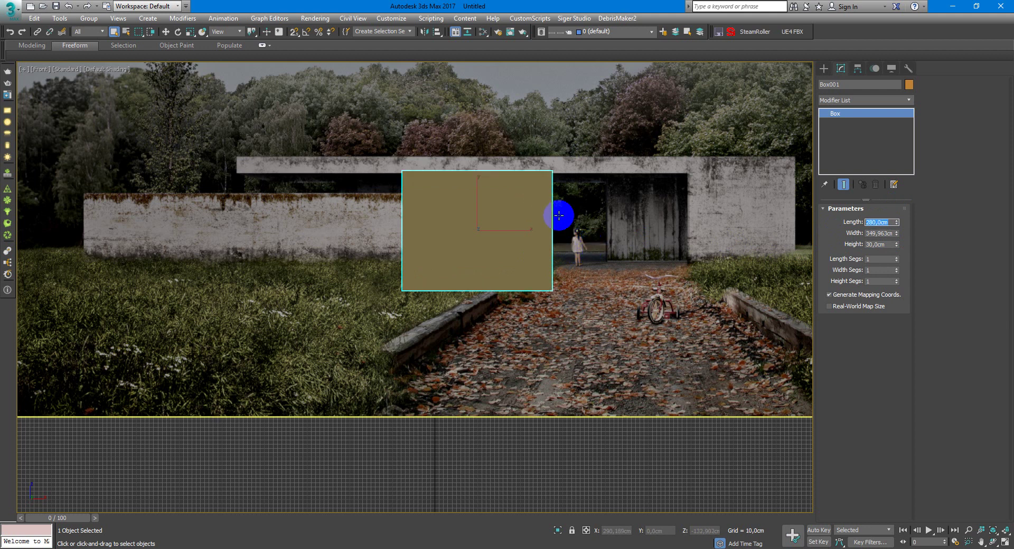
middle_click_drag(668, 212, 636, 220)
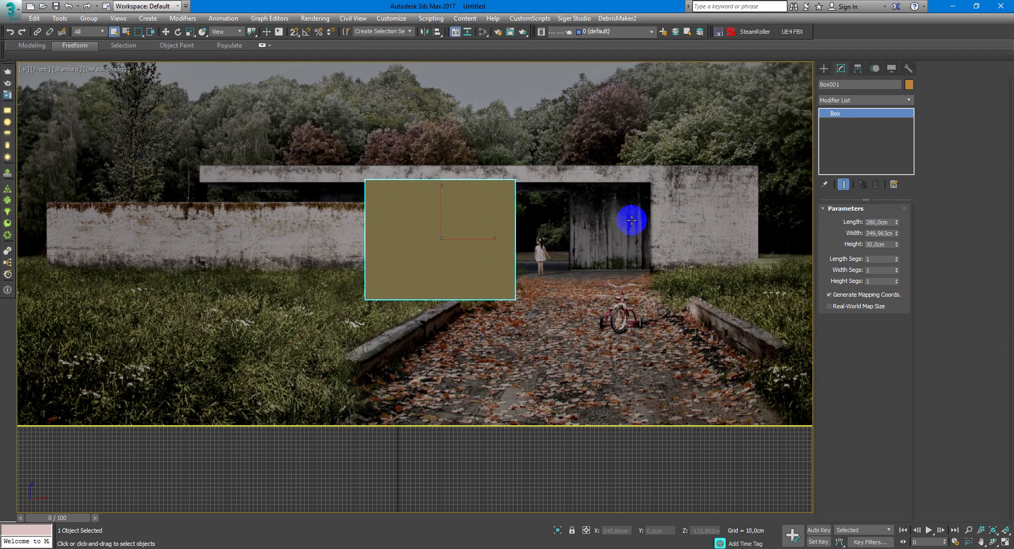
left_click(857, 68)
left_click(868, 154)
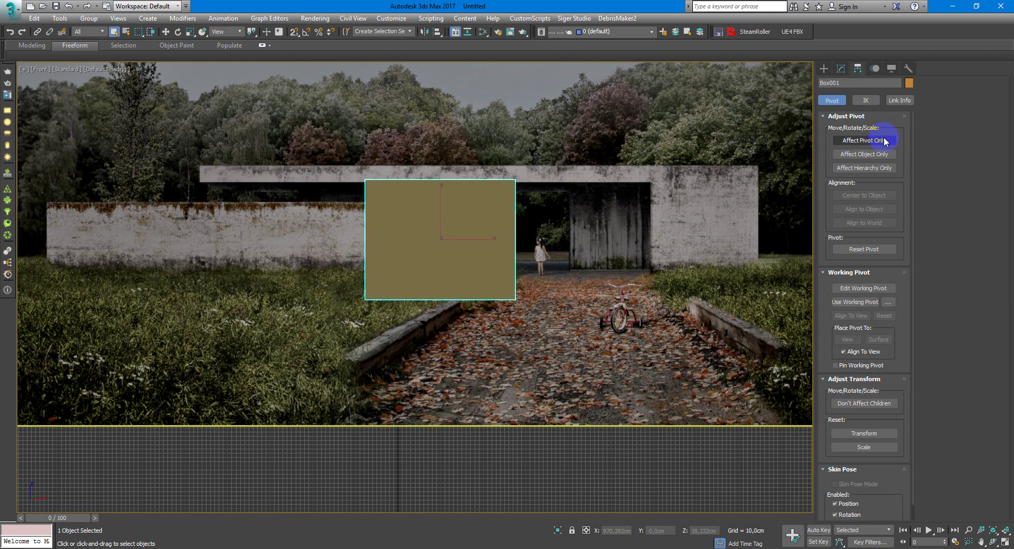
left_click(885, 140)
scroll(645, 267, "down", 2)
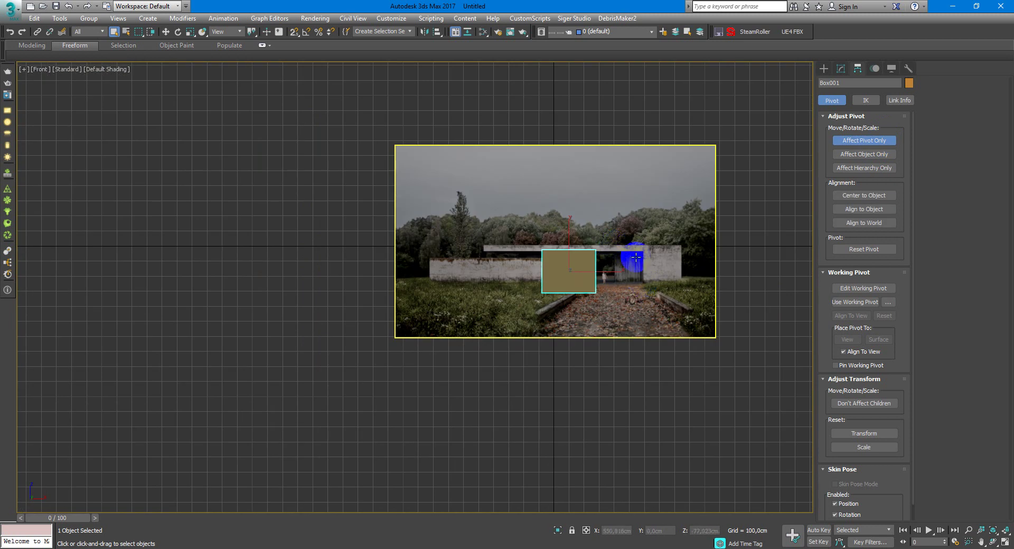
scroll(621, 265, "up", 2)
left_click(876, 141)
left_click(746, 210)
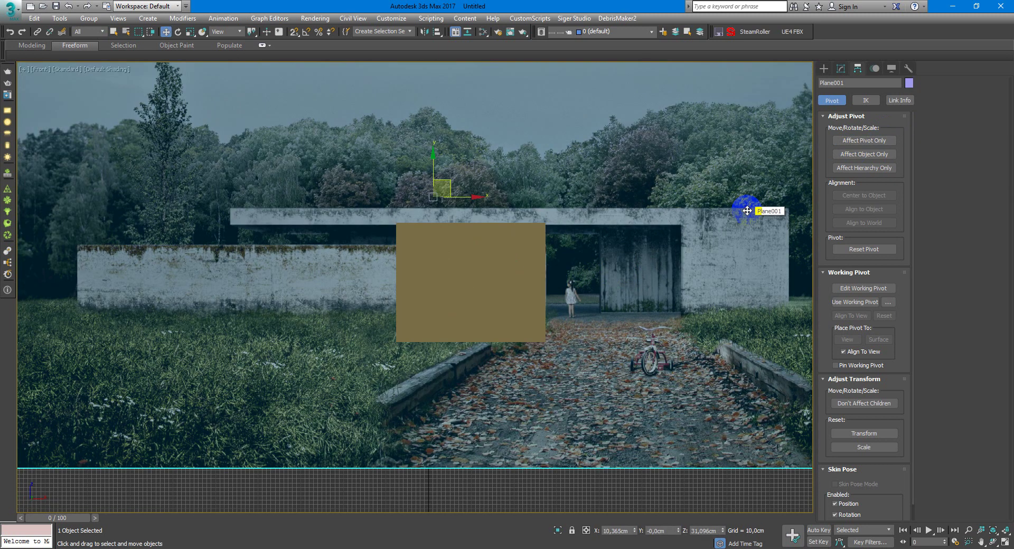
left_click(871, 141)
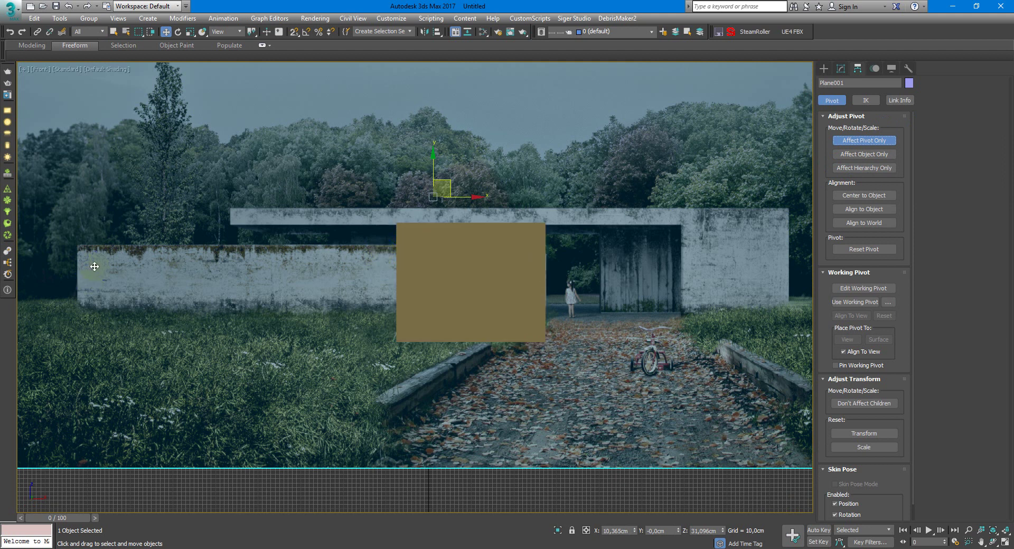
left_click(874, 140)
Make the box see-through and move it about 12 cm right and 36 cm down over the graffiti wall
left_click(506, 264)
key("alt+x")
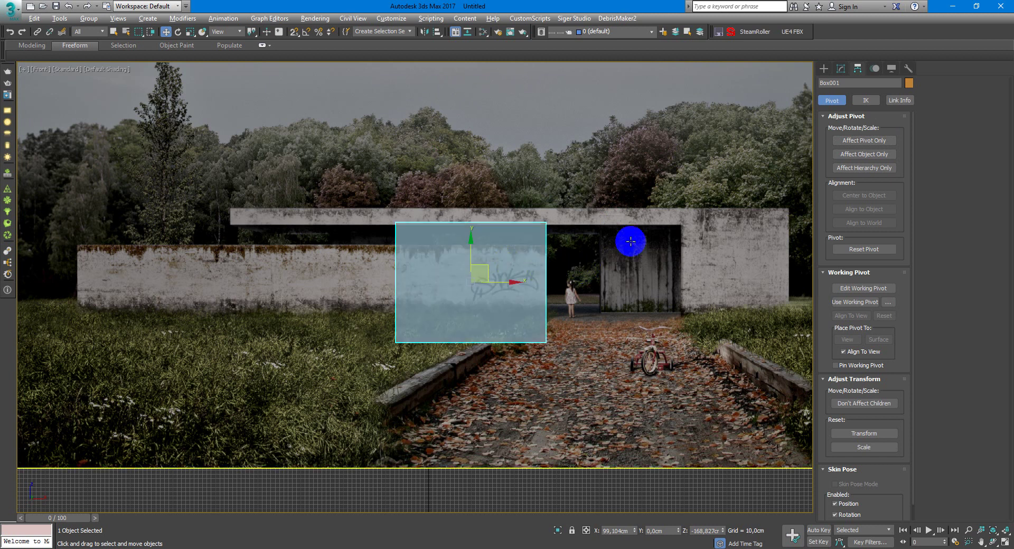
left_click_drag(483, 266, 489, 281)
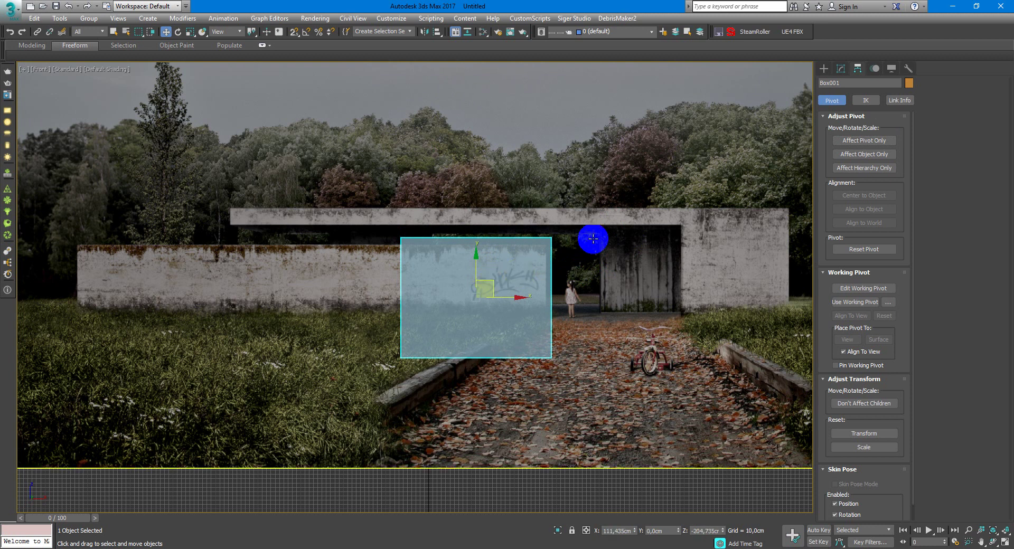
right_click(531, 287)
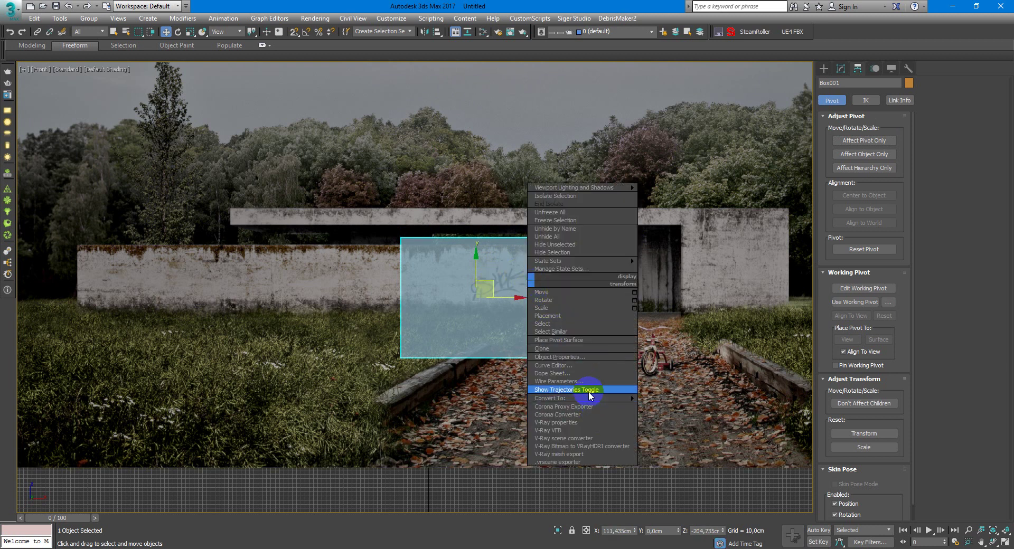
left_click(582, 354)
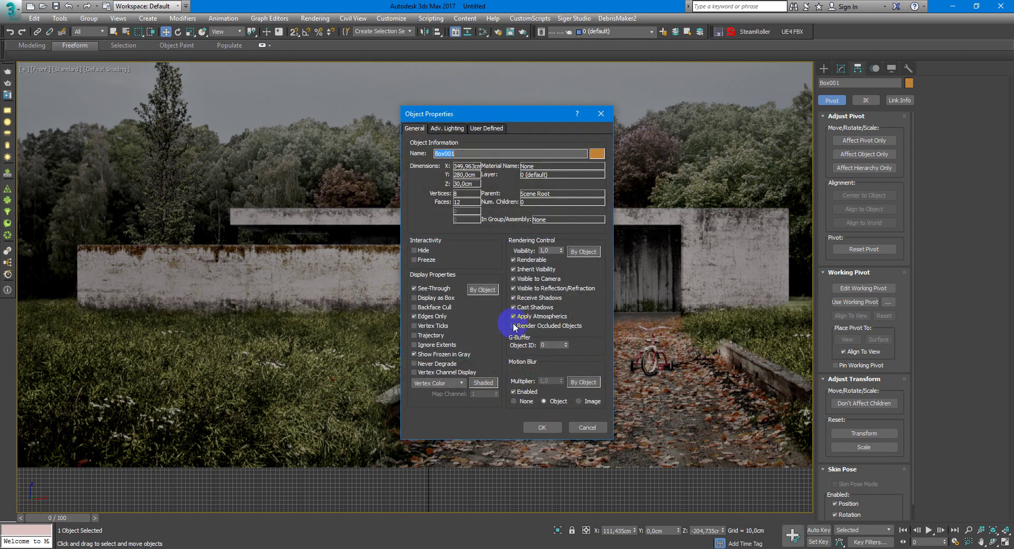
left_click(602, 116)
Move only the reference plane's pivot to the upper end corner of the graffiti wall in the image
left_click(613, 196)
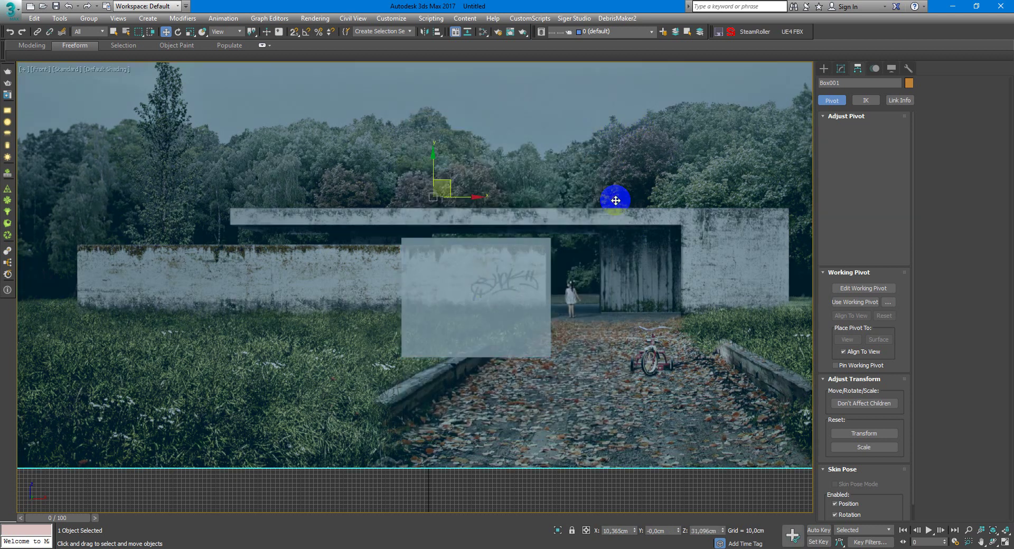
left_click(896, 140)
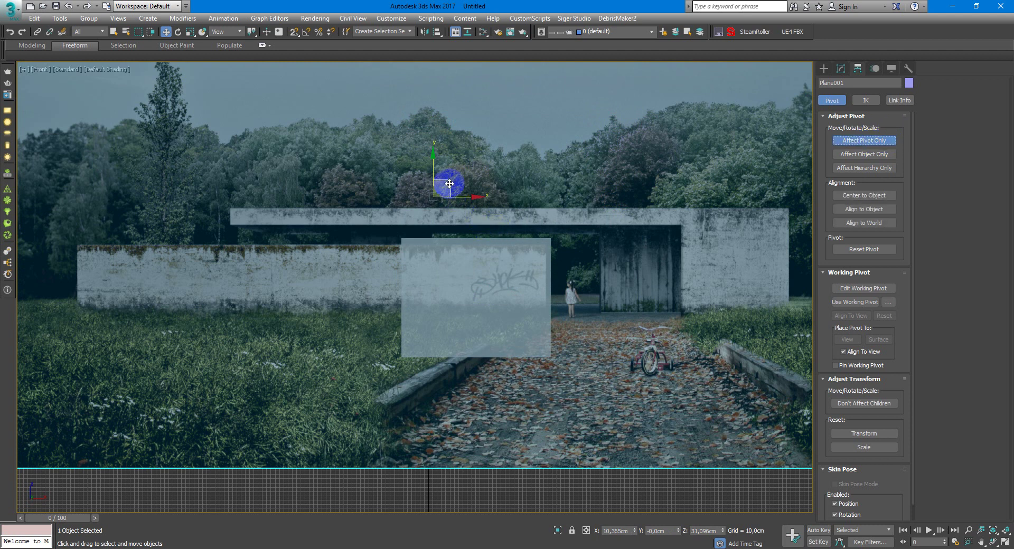
left_click_drag(448, 181, 551, 234)
scroll(550, 234, "up", 6)
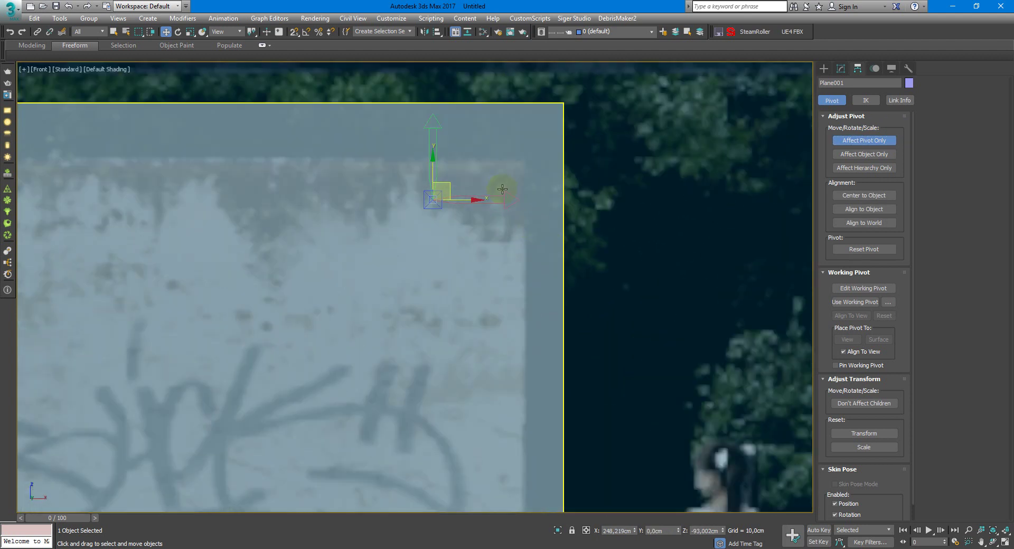
left_click_drag(468, 178, 545, 149)
left_click(871, 140)
Move the reference plane with vertex snapping so the graffiti wall's upper corner meets the box's upper corner
scroll(718, 188, "down", 8)
middle_click_drag(719, 188, 663, 209)
scroll(682, 180, "up", 3)
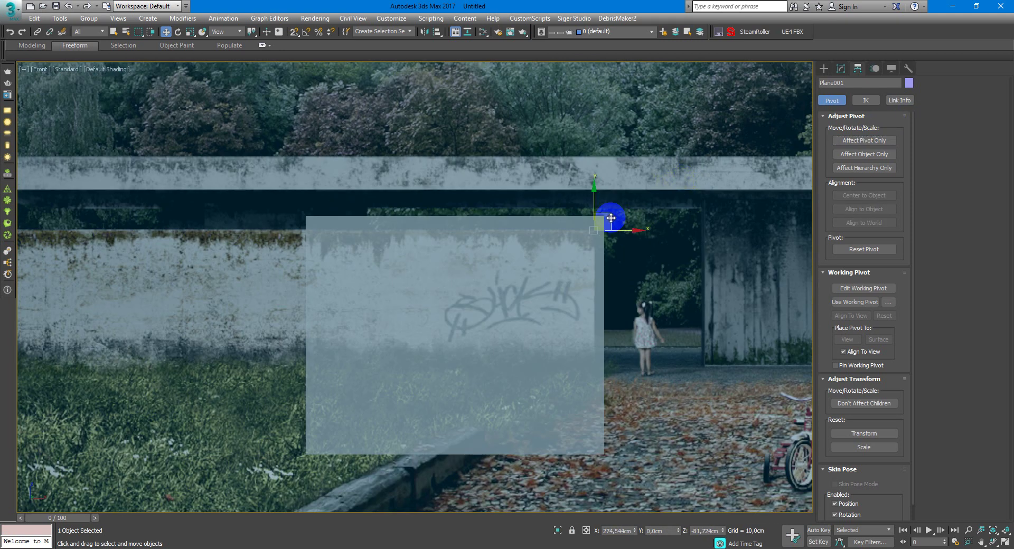
mouse_move(613, 216)
left_mouse_down()
mouse_move(622, 213)
mouse_move(603, 219)
left_mouse_up()
key("s")
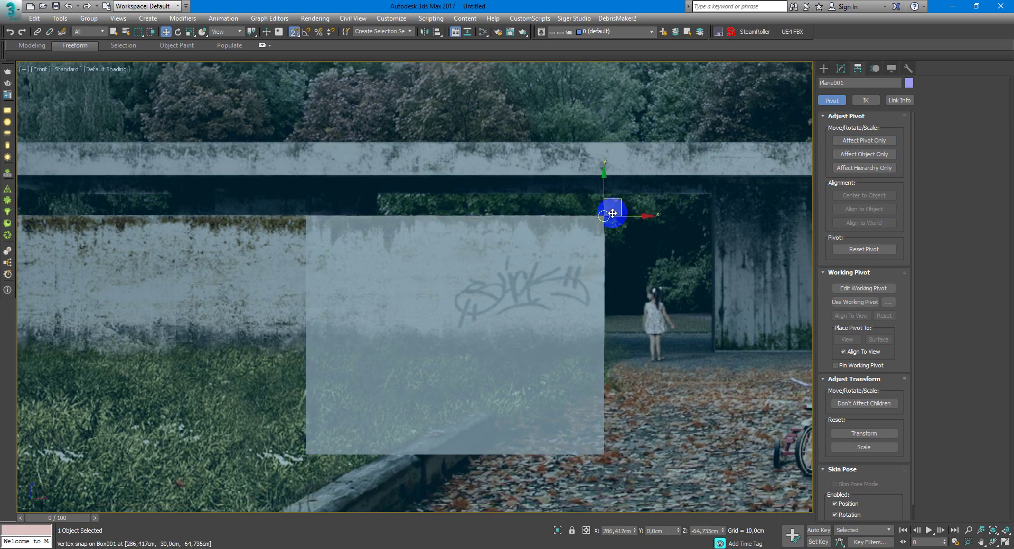
Scale the reference plane uniformly to about 170% around its pivot so the graffiti wall's height fits the box
scroll(627, 252, "down", 5)
key("r")
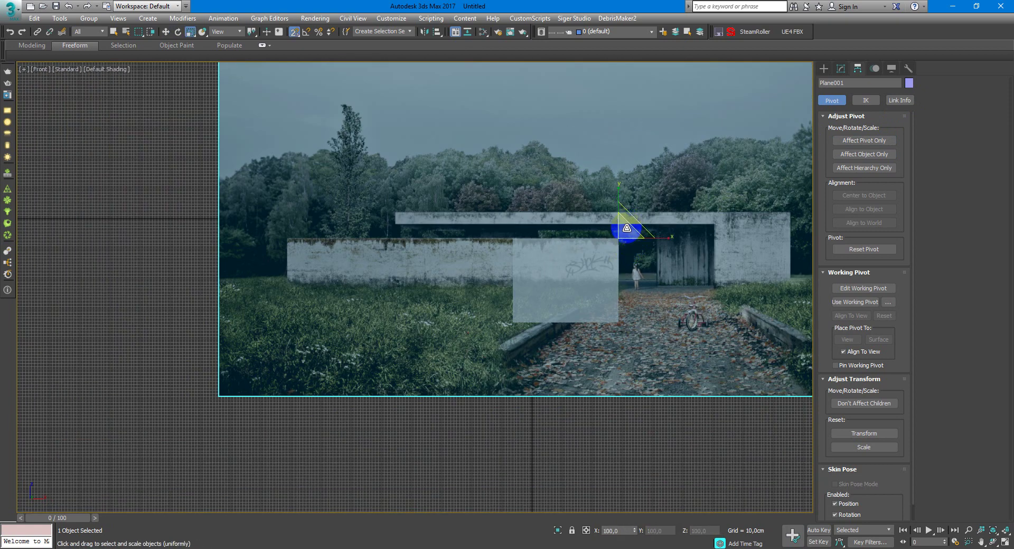
left_click_drag(626, 228, 656, 191)
middle_click_drag(681, 230, 614, 221)
scroll(564, 241, "up", 4)
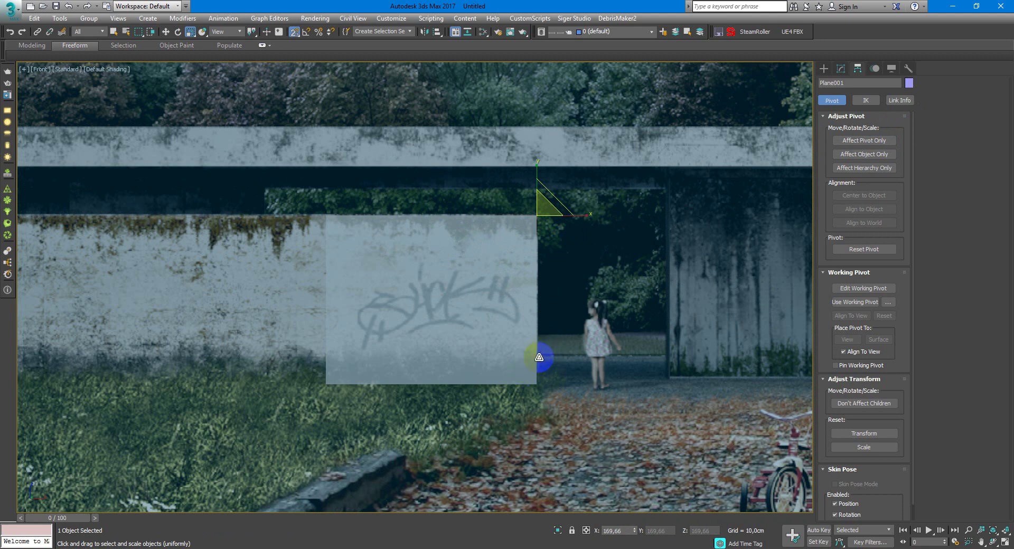
Convert the box to an editable poly and extend its left-end vertices to the far end of the low wall
left_click(838, 69)
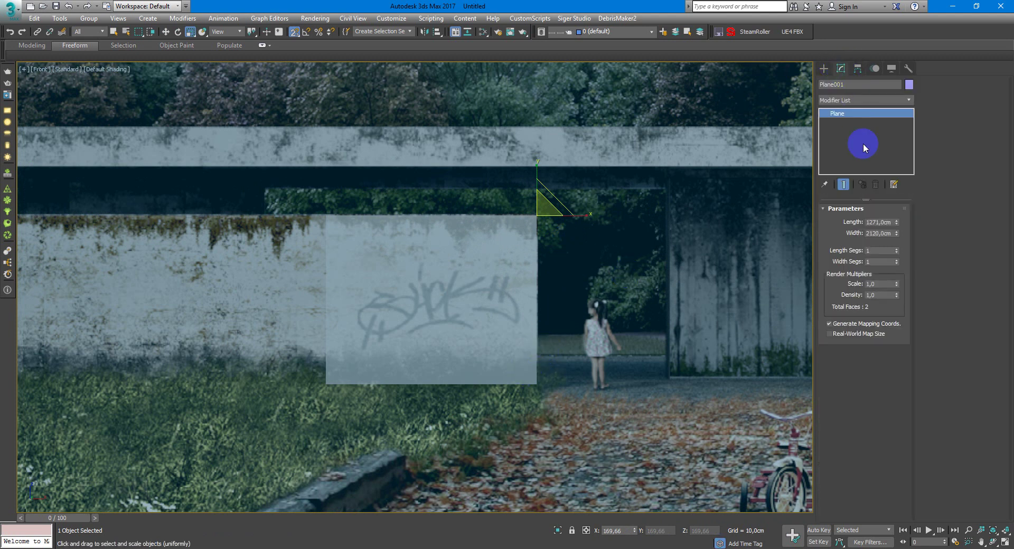
left_click(492, 218)
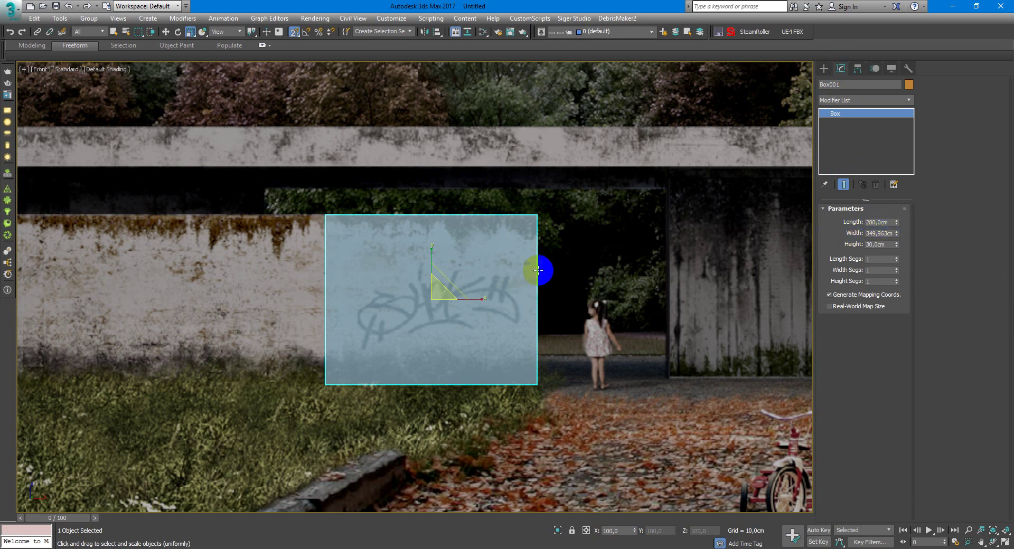
middle_click_drag(543, 270, 653, 259)
scroll(652, 259, "down", 3)
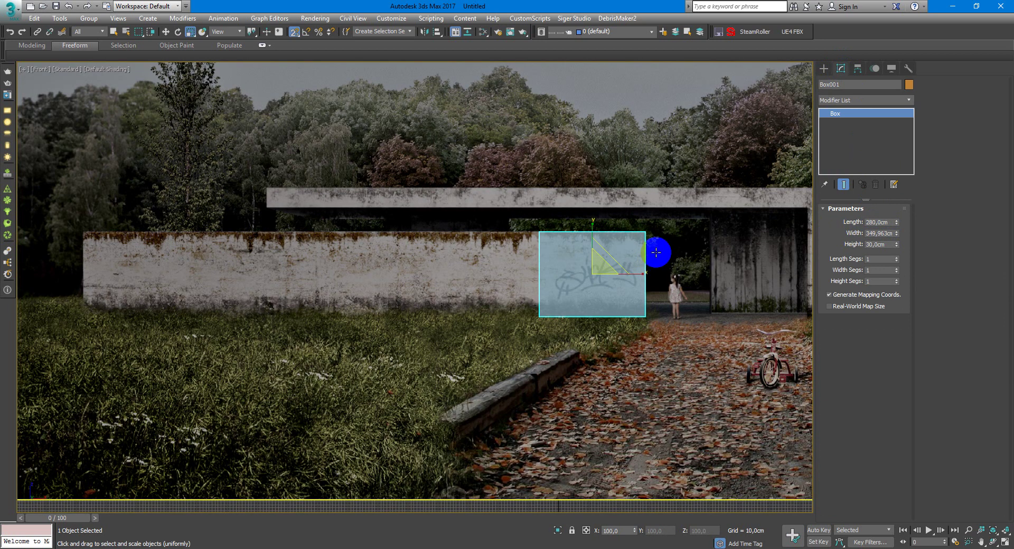
key("1")
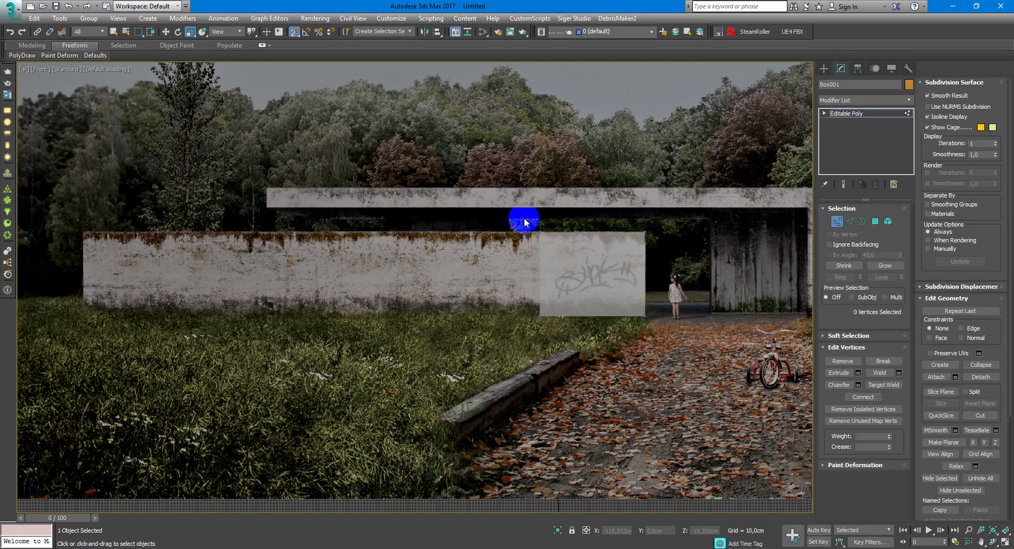
left_click_drag(517, 202, 588, 351)
key("w")
left_click_drag(577, 272, 83, 317)
key("s")
scroll(444, 262, "down", 5)
scroll(455, 260, "up", 5)
key("1")
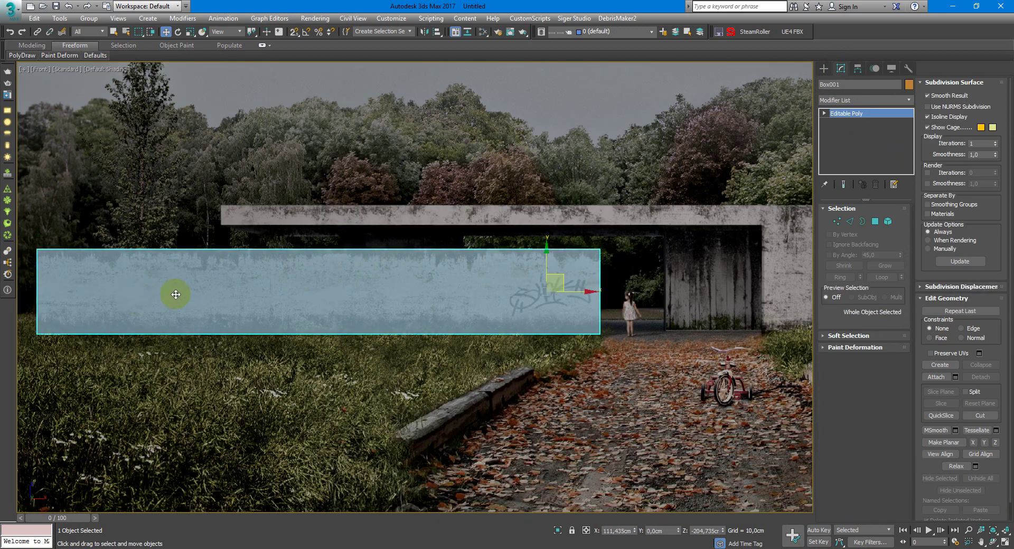
Clone the long wall box about 964 cm along X so its end meets the right wall's outer edge
scroll(246, 277, "down", 4)
middle_click_drag(304, 278, 184, 266)
left_click_drag(300, 271, 445, 265, "shift")
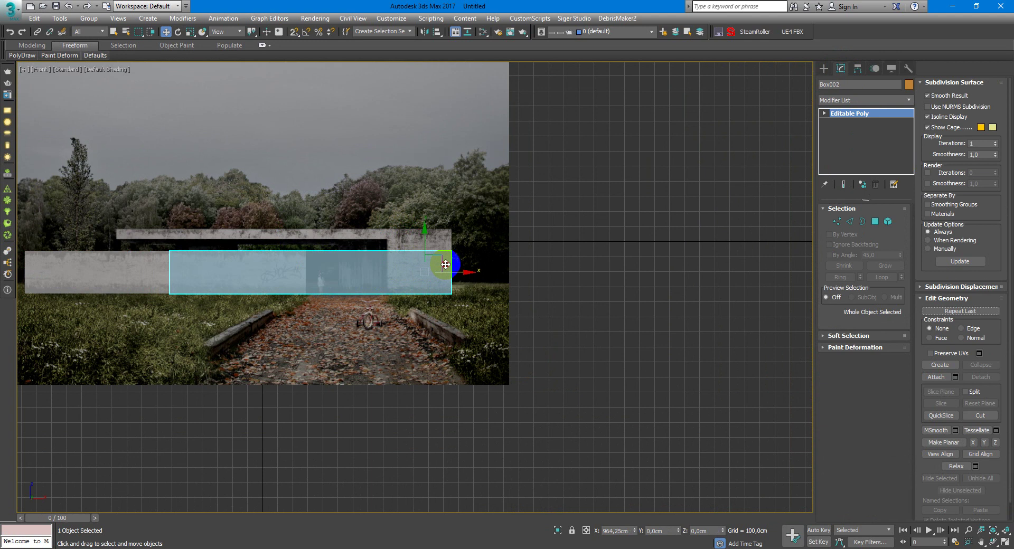
left_click_drag(445, 266, 445, 266, "shift")
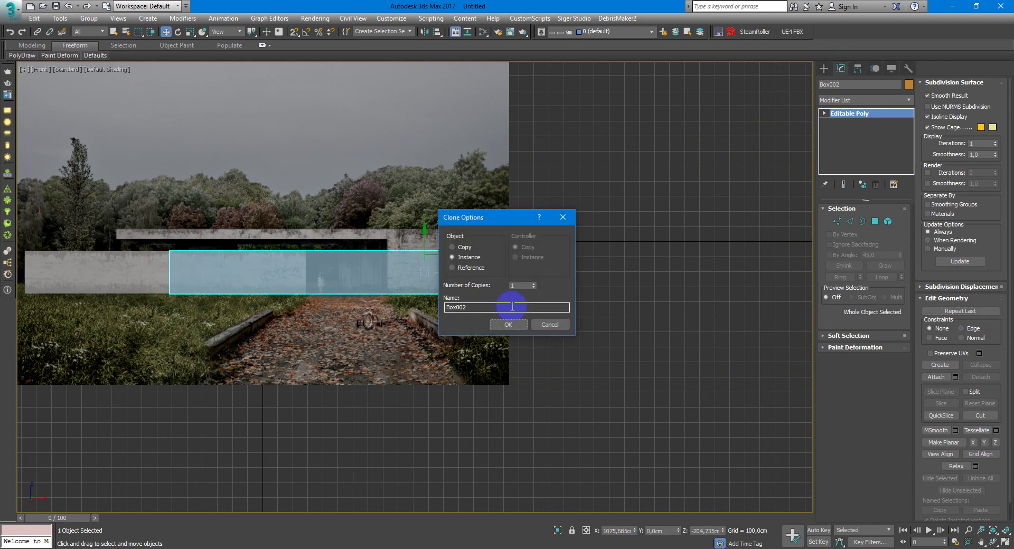
left_click(517, 328)
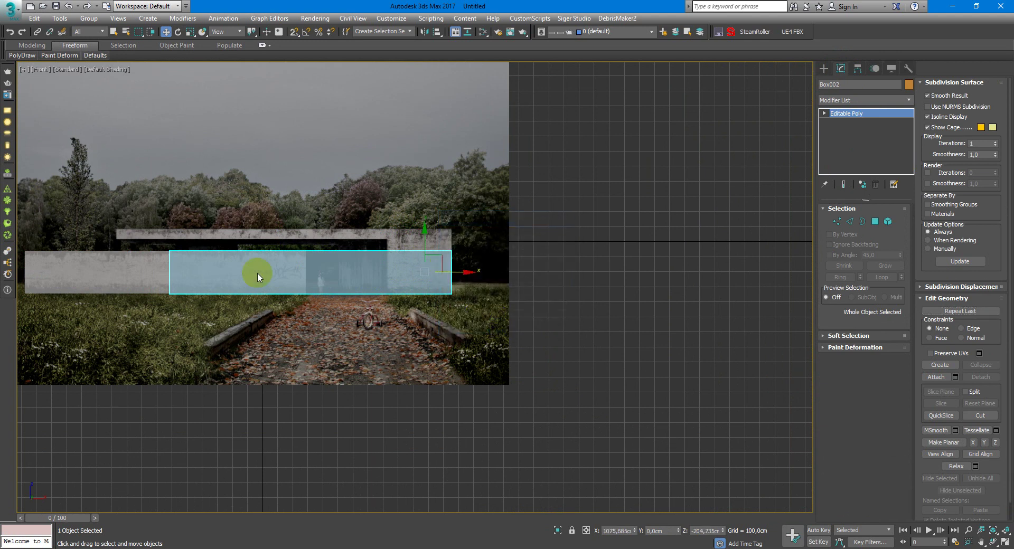
Narrow the cloned box to the right wall by moving its left vertices, and raise its top vertices to the roof's top edge
key("1")
left_click_drag(122, 229, 219, 327)
left_click_drag(215, 273, 428, 280)
scroll(418, 276, "up", 5)
left_click(612, 261)
left_click_drag(282, 237, 578, 295)
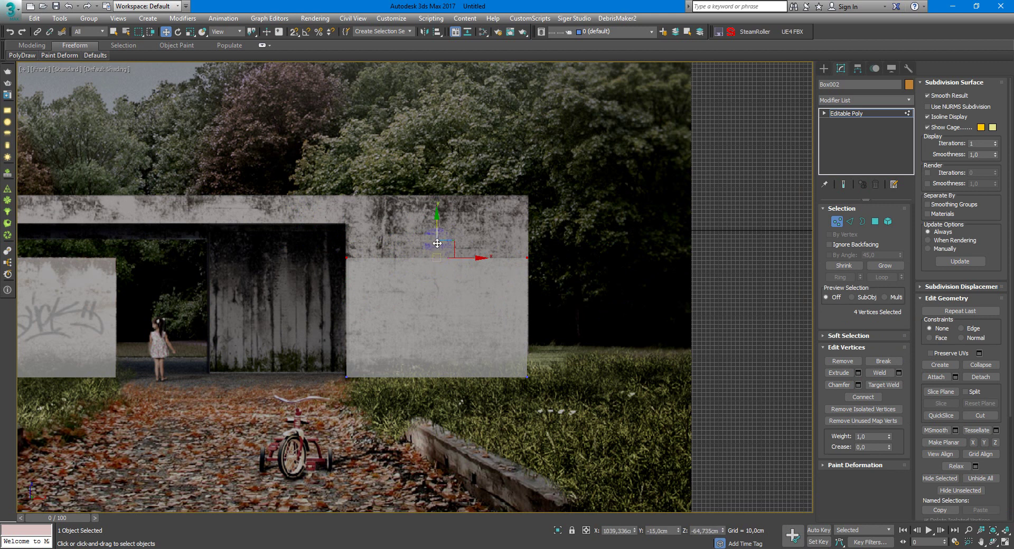
left_click_drag(438, 236, 450, 172)
Connect the right wall box's vertical edges with one segment and raise the new edges to the roof's underside
middle_click_drag(504, 270, 653, 268)
scroll(653, 268, "down", 2)
key("2")
left_click_drag(707, 254, 475, 276)
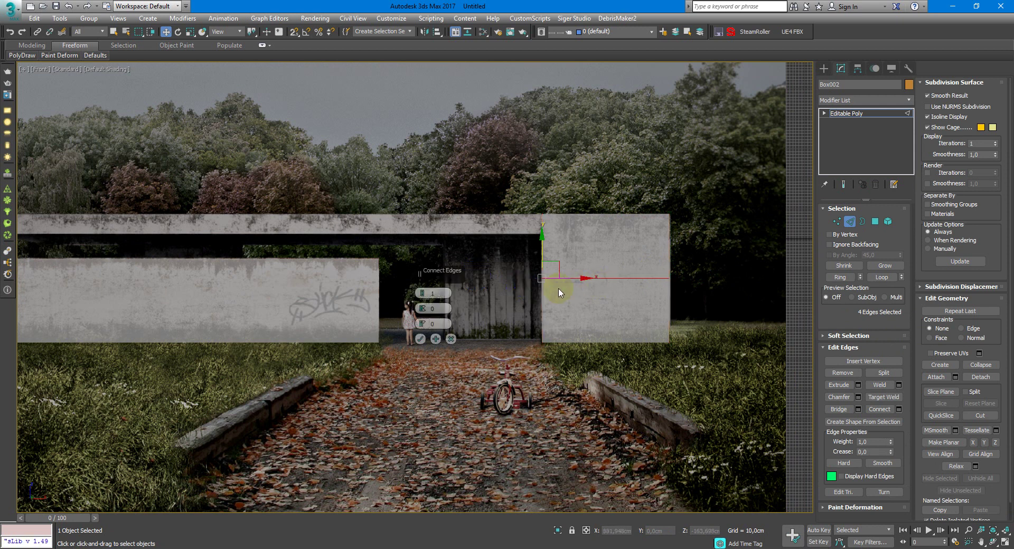
left_click(420, 339)
scroll(637, 258, "up", 2)
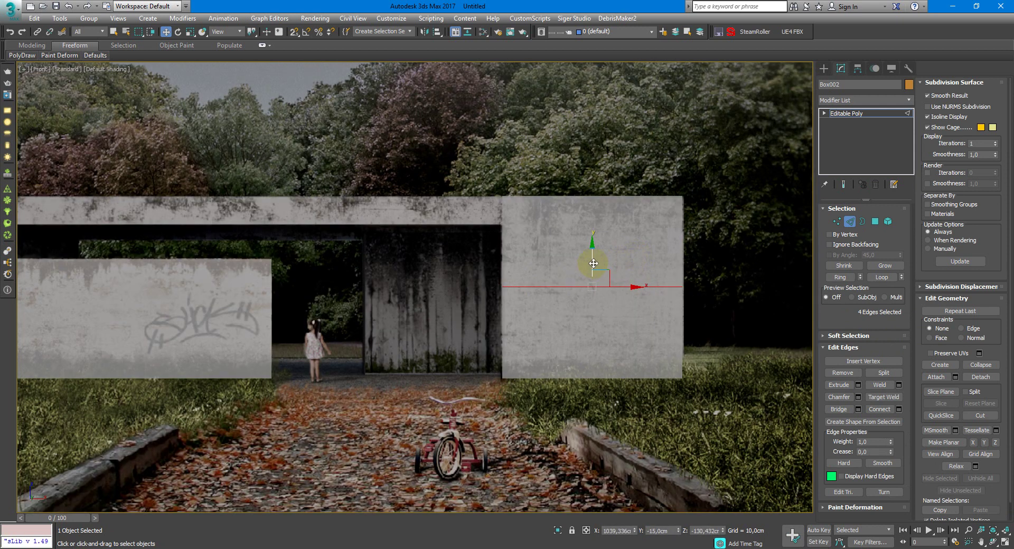
left_click_drag(593, 263, 600, 202)
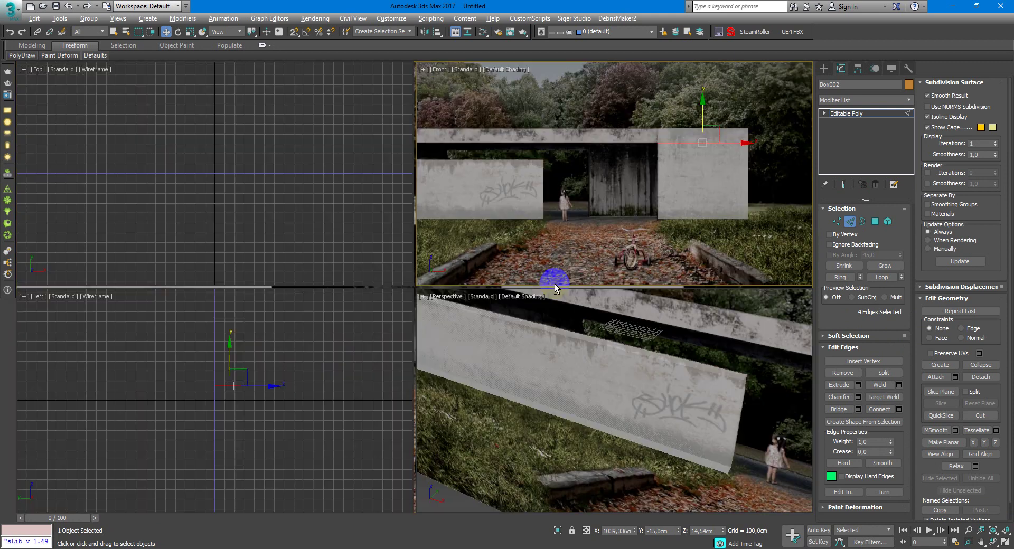
In the perspective view, stretch the right wall box's upper inner side polygon across to the roof's far left end
middle_click(666, 325)
key("alt+w")
key("z")
middle_click_drag(665, 322, 735, 299, "alt")
scroll(613, 290, "down", 3)
middle_click_drag(612, 289, 542, 292, "alt")
key("4")
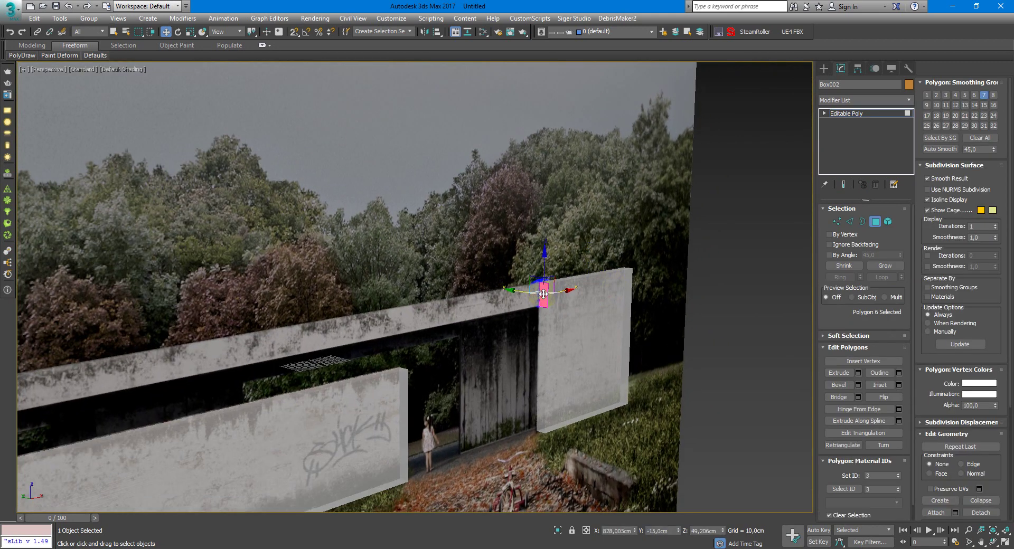
middle_click_drag(523, 174, 482, 253, "alt")
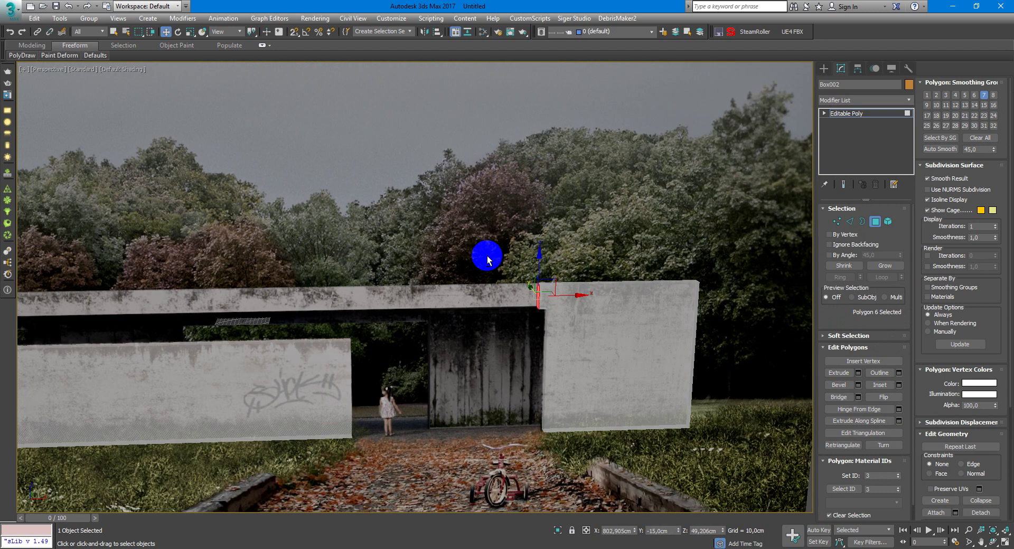
left_click_drag(561, 295, 258, 296)
middle_click_drag(292, 296, 582, 282)
middle_click_drag(582, 281, 563, 270, "alt")
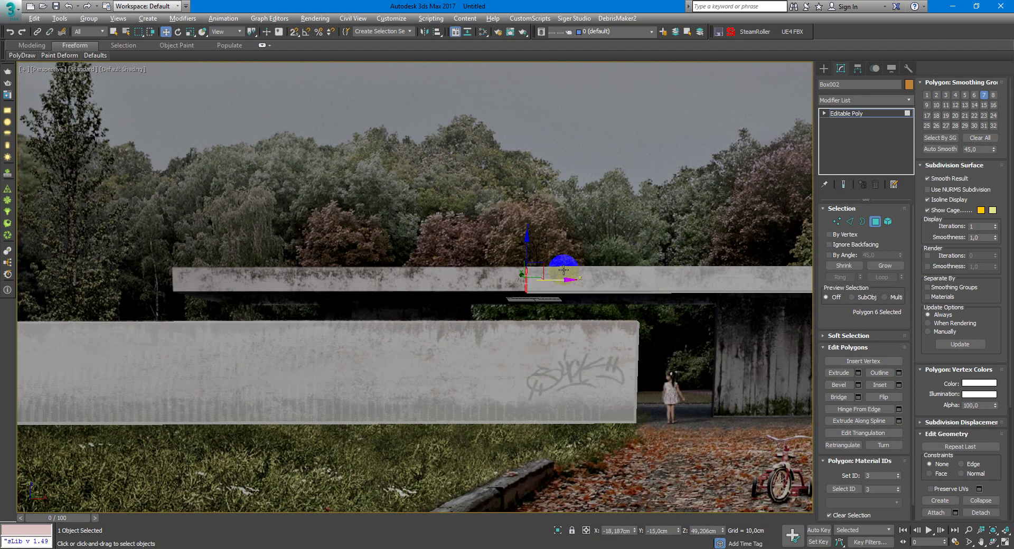
left_click_drag(550, 280, 206, 288)
Fine-tune the roof's end polygon in the front view to match the roof edge in the image, at about X -969 cm
key("alt+w")
middle_click(620, 119)
key("alt+w")
key("z")
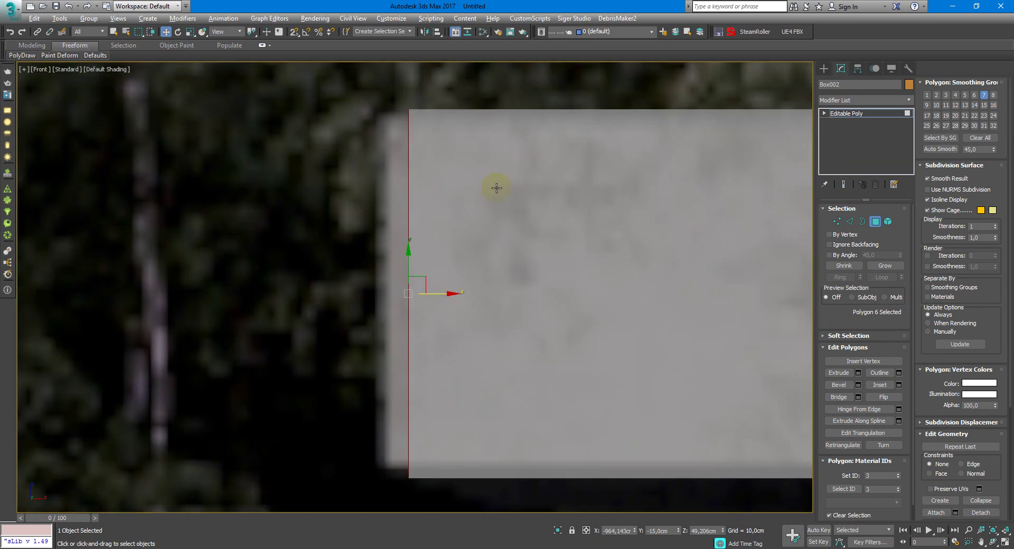
middle_click_drag(478, 196, 511, 193)
scroll(511, 199, "down", 3)
left_click_drag(508, 240, 486, 241)
In a wireframe perspective view, extrude the roof's two long rear polygons and extend them about 235 cm back along Y
key("alt+w")
key("alt+w")
mouse_move(626, 325)
middle_mouse_down("alt")
mouse_move(611, 332)
mouse_move(570, 269)
mouse_move(452, 228)
mouse_move(412, 237)
mouse_move(353, 224)
mouse_move(365, 233)
mouse_move(455, 230)
mouse_move(322, 240)
mouse_move(515, 242)
mouse_move(430, 253)
middle_mouse_up("alt")
key("F3")
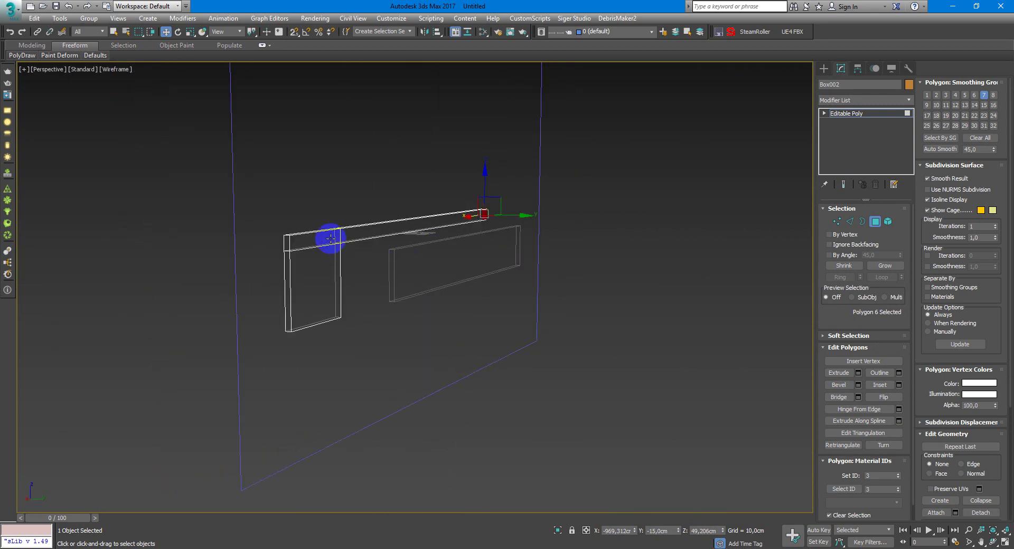
left_click(330, 238)
left_click(372, 235, "ctrl")
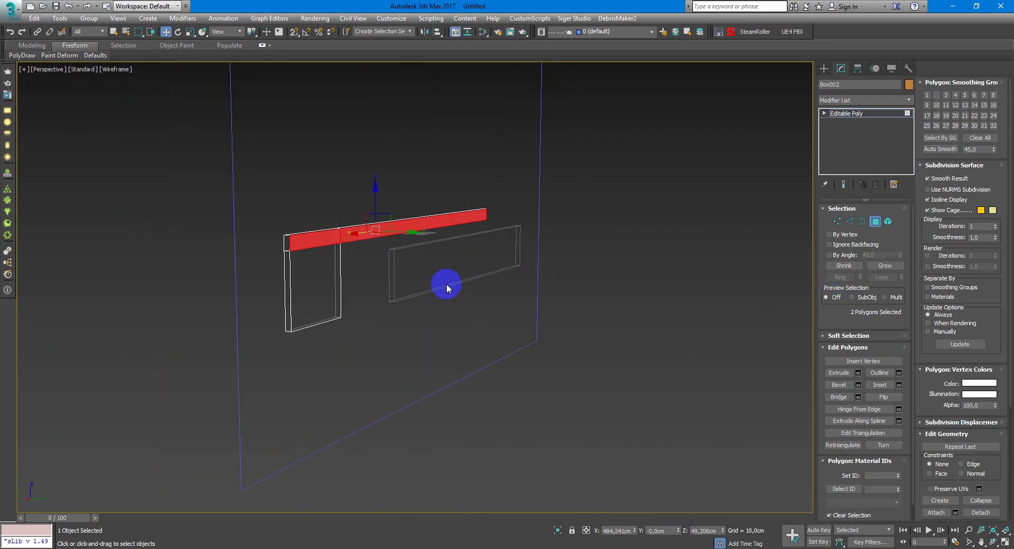
key("shift+e")
left_click(419, 225)
key("w")
middle_click_drag(423, 237, 454, 250, "alt")
left_click_drag(403, 231, 446, 241)
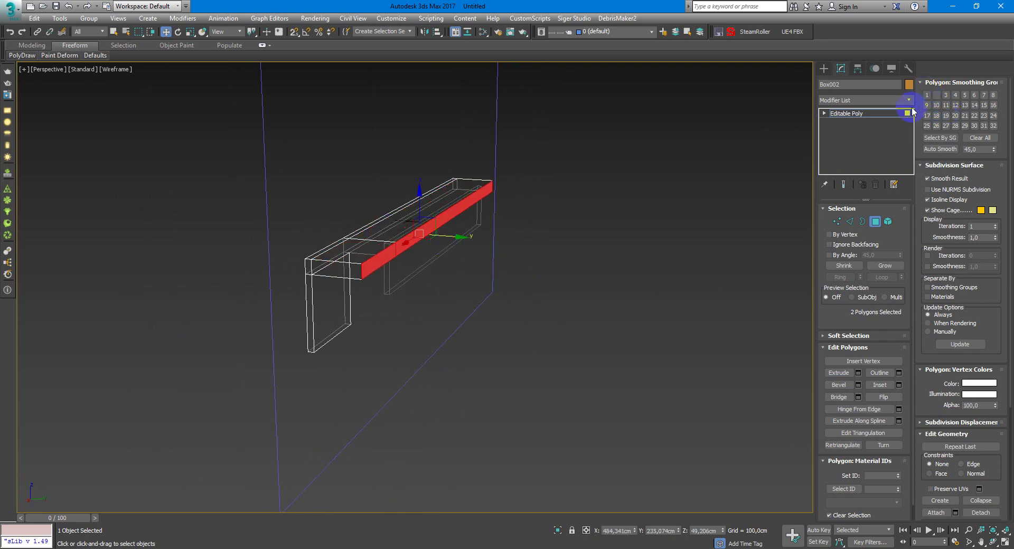
Apply a Symmetry modifier to the roof and right wall object with its mirror axis set to Z
left_click(910, 113)
left_click(909, 101)
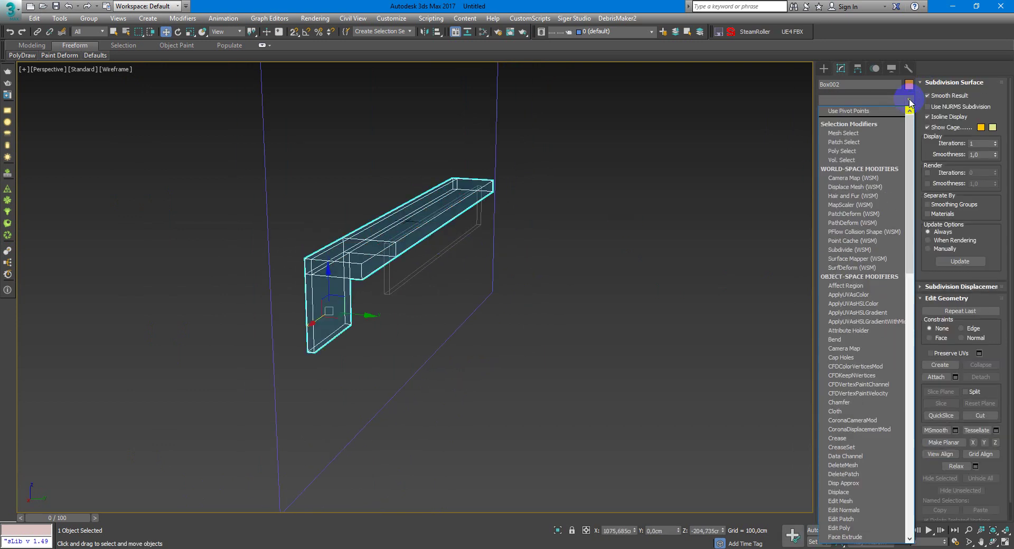
left_click(909, 101)
left_click(909, 100)
type("sy")
key("Return")
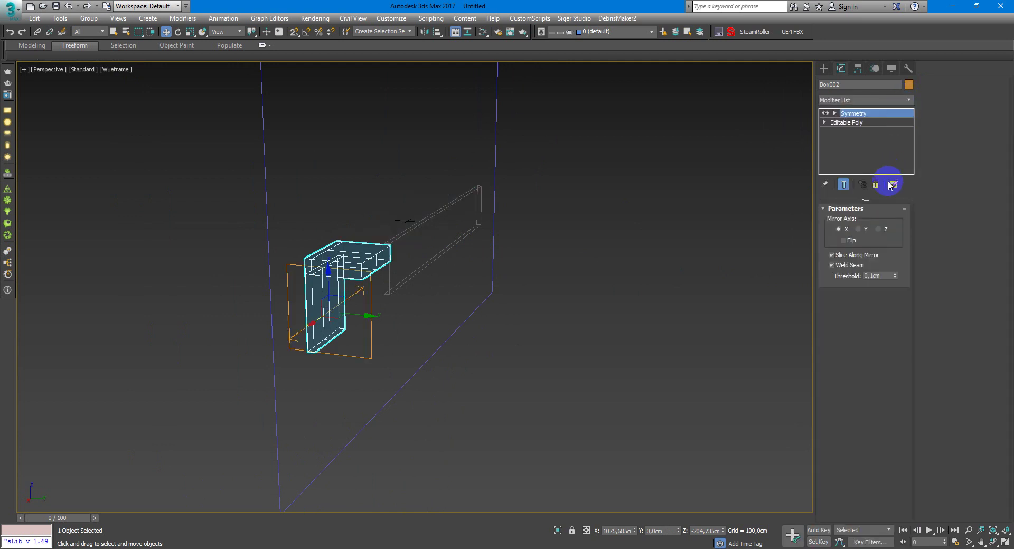
left_click(887, 231)
middle_click_drag(558, 270, 500, 279, "alt")
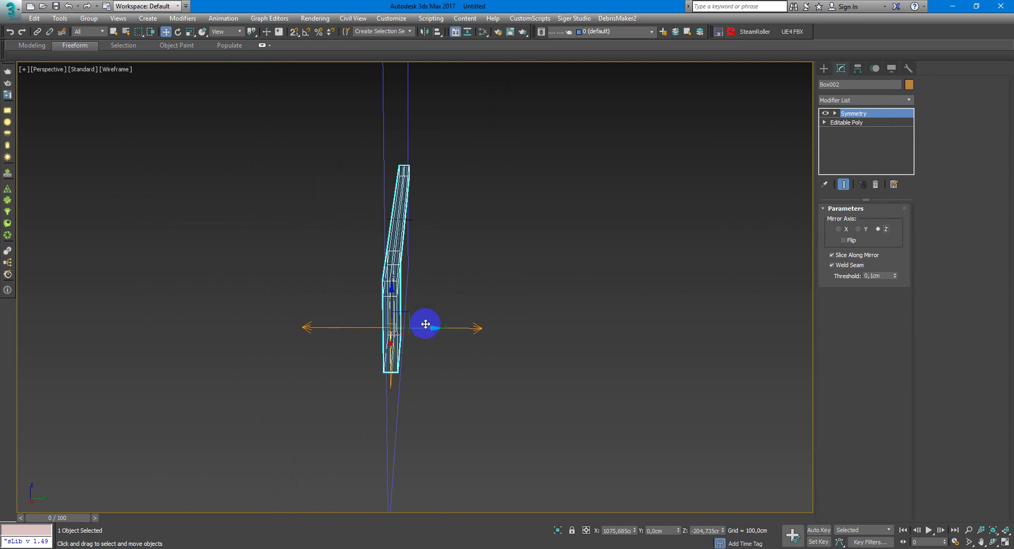
middle_click_drag(425, 326, 476, 320, "alt")
In the shaded perspective view, move the reference plane about 822 cm back along Y behind the walls
key("F3")
left_click_drag(476, 326, 476, 328)
mouse_move(475, 328)
middle_mouse_down("alt")
mouse_move(481, 336)
mouse_move(547, 312)
mouse_move(497, 261)
mouse_move(339, 285)
mouse_move(380, 319)
mouse_move(476, 313)
middle_mouse_up("alt")
left_click(499, 260)
left_click_drag(476, 313, 479, 312)
middle_click_drag(478, 312, 556, 292, "alt")
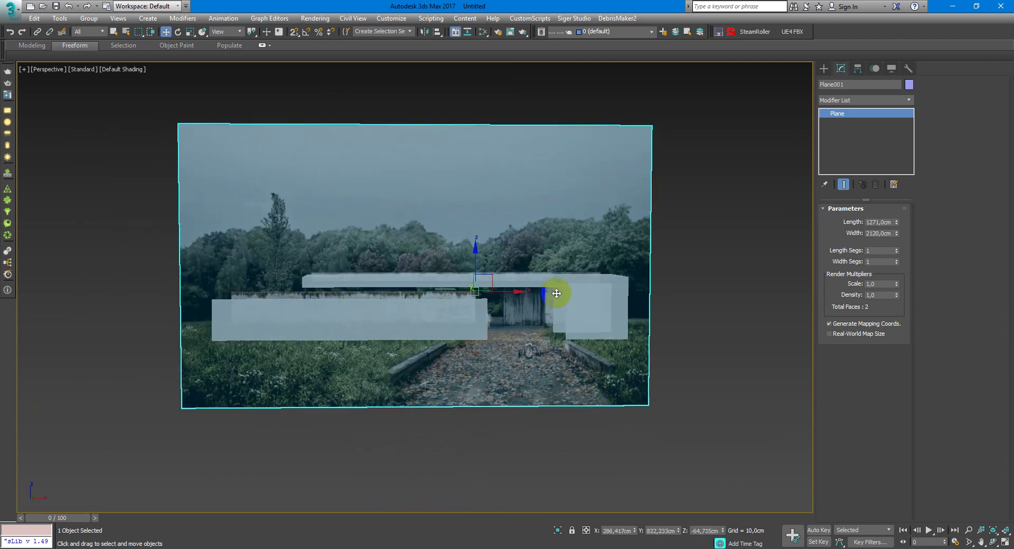
In the front view, clone the long low wall box sideways so it starts at the inner wall's left edge
key("alt+w")
right_click(633, 126)
key("alt+w")
key("z")
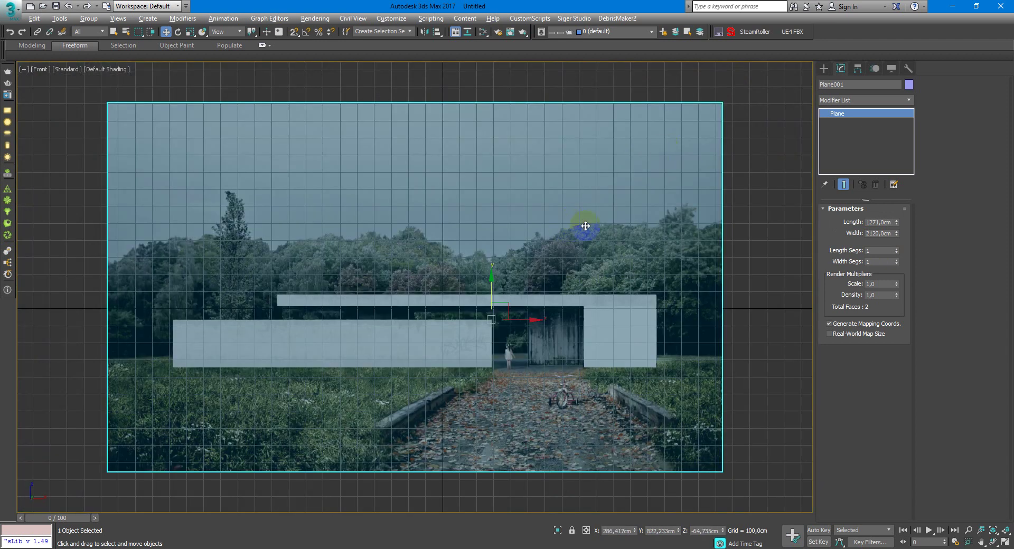
left_click(488, 344)
scroll(496, 343, "up", 3)
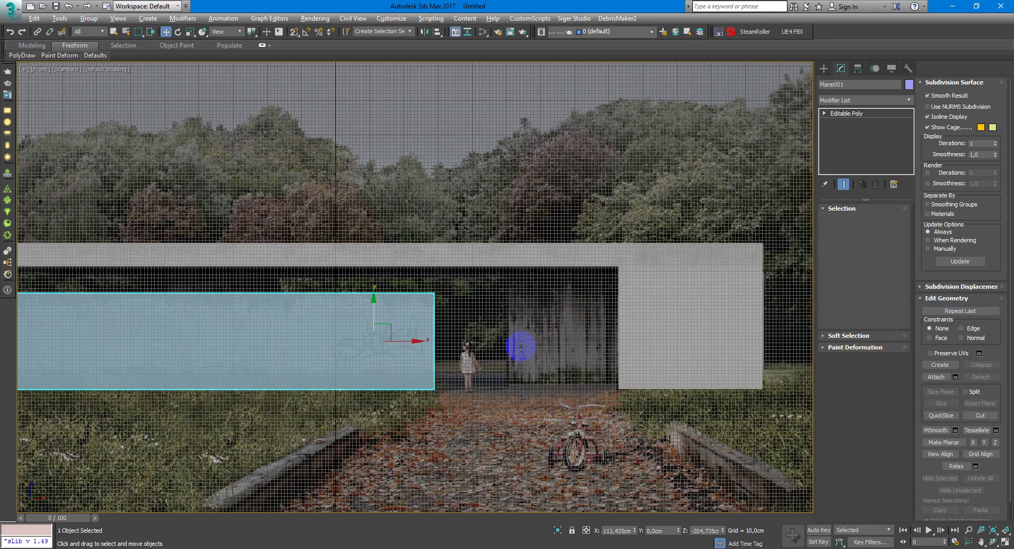
mouse_move(412, 340)
left_mouse_down("shift")
mouse_move(771, 337)
mouse_move(748, 343)
left_mouse_up("shift")
left_click(506, 323)
Shorten the cloned inner wall box by moving its right-end vertices back inside the right wall's outline
scroll(504, 336, "down", 2)
scroll(504, 336, "down", 2)
key("1")
left_click_drag(769, 287, 724, 402)
left_click_drag(769, 340, 629, 358)
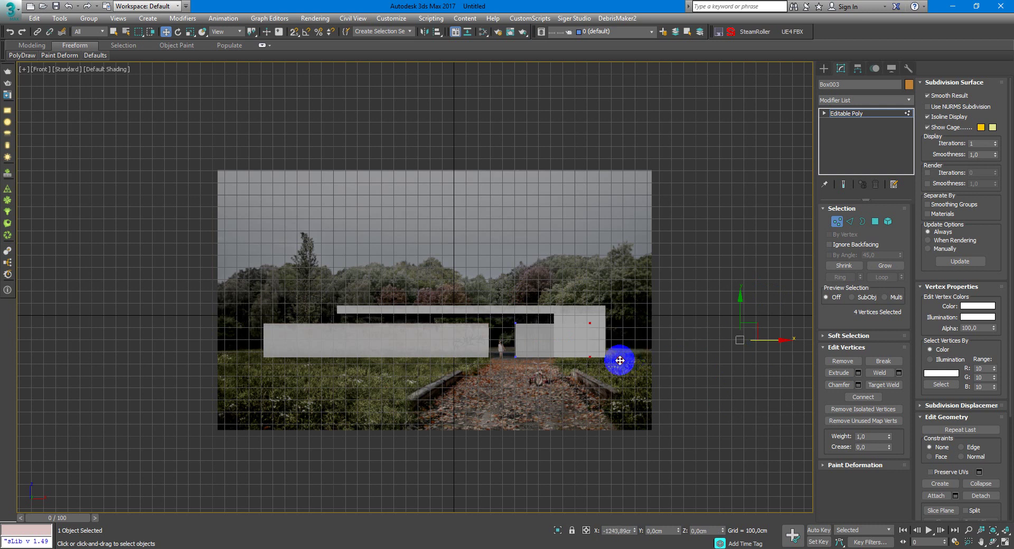
Raise the inner wall box's top vertices with snapping to the underside of the roof
scroll(560, 355, "up", 4)
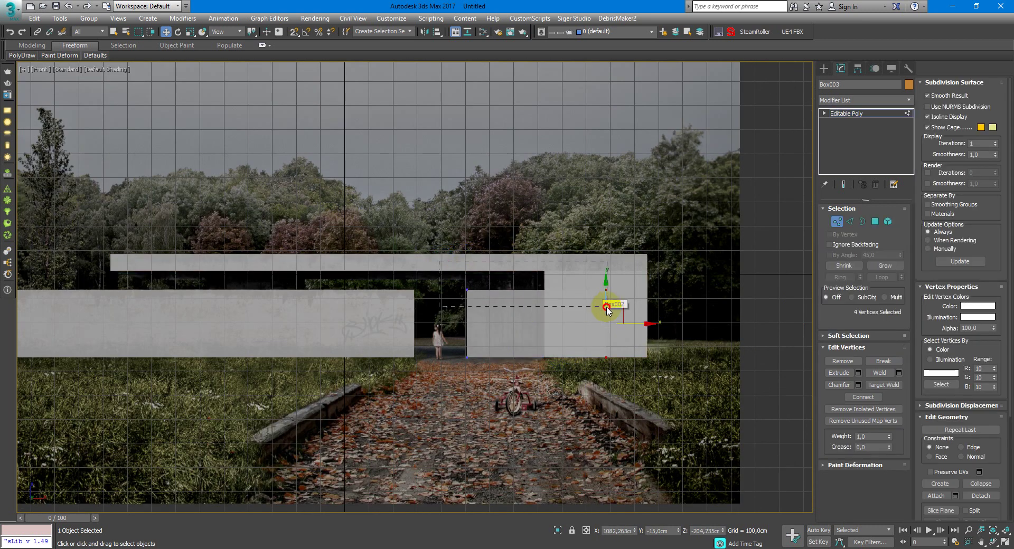
key("s")
left_click_drag(538, 272, 109, 270)
In the top view, move the inner wall box about 213 cm back along Y, under the roof slab
key("alt+w")
right_click(228, 186)
key("alt+w")
key("1")
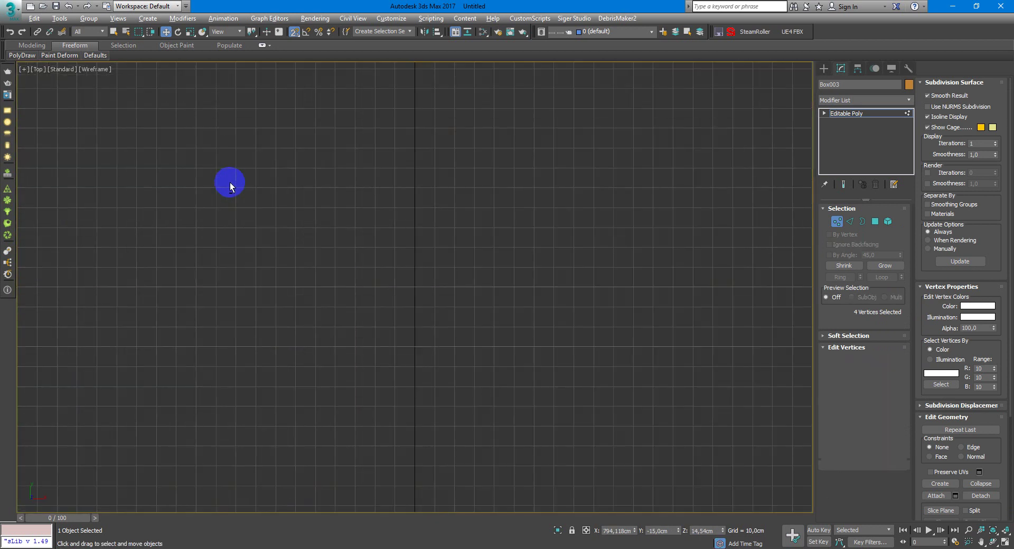
key("s")
key("z")
scroll(341, 237, "down", 5)
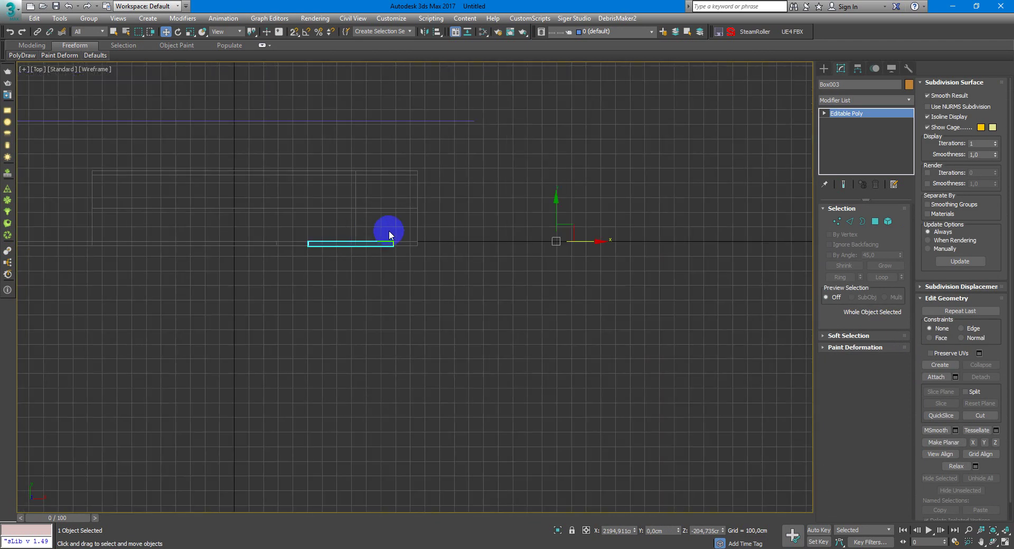
scroll(391, 230, "down", 3)
left_click_drag(509, 227, 514, 205)
Examine the inner wall's new depth against the roof, right wall and reference image in the perspective view
key("alt+w")
right_click(610, 350)
key("alt+w")
scroll(566, 323, "up", 3)
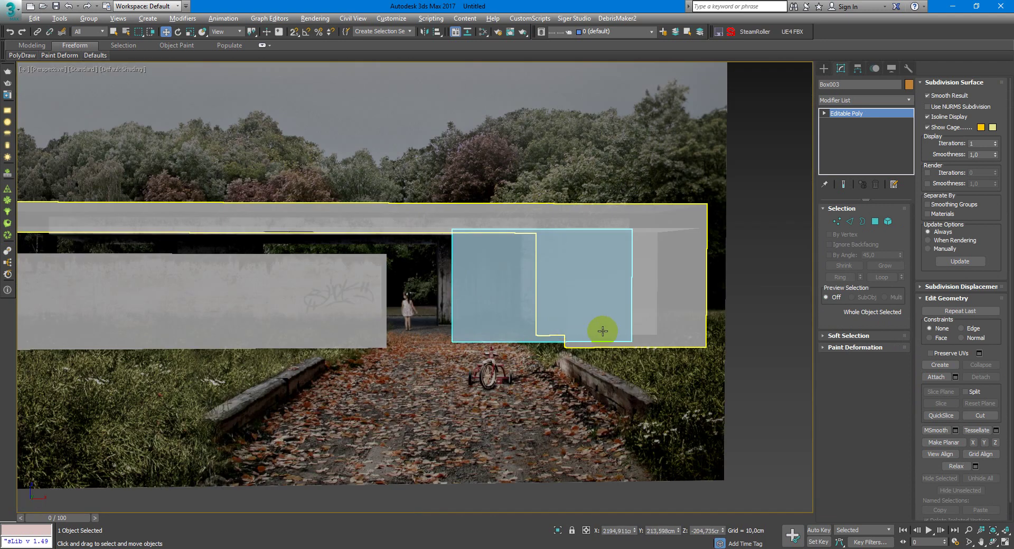
scroll(602, 330, "down", 1)
left_click(595, 389)
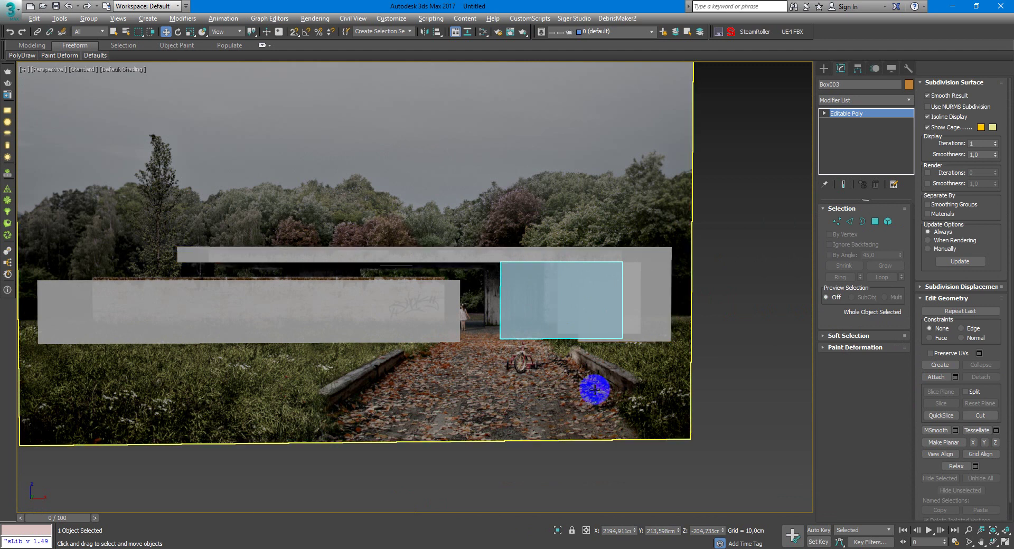
left_click(611, 380)
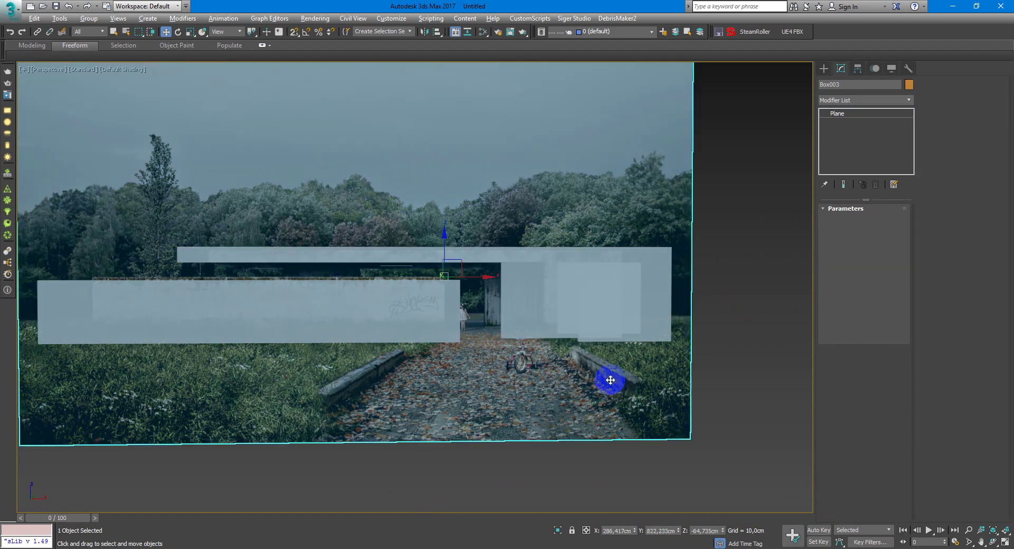
Select the inner wall box in the front view and centre its pivot on its geometry
key("alt+w")
left_click(683, 217)
key("alt+w")
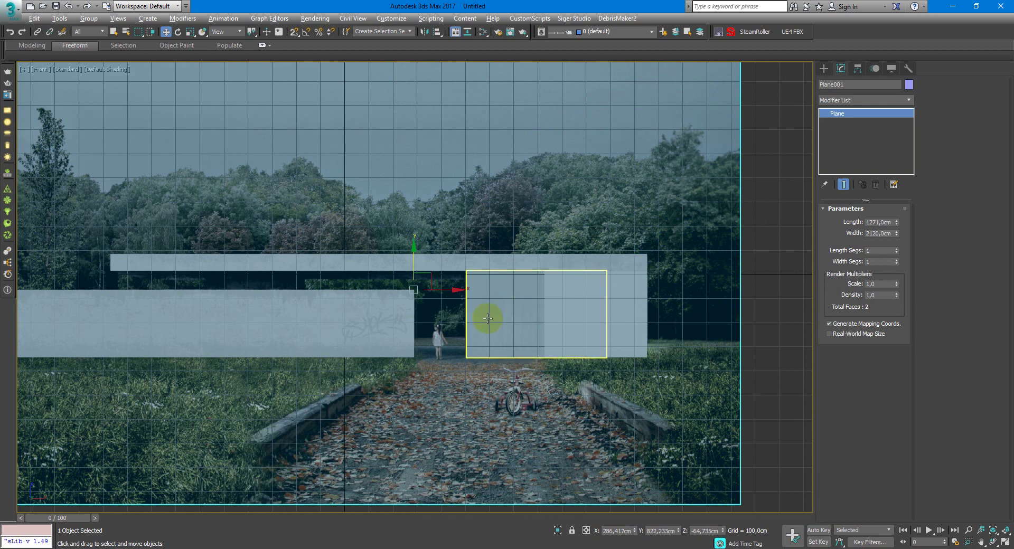
left_click(487, 319)
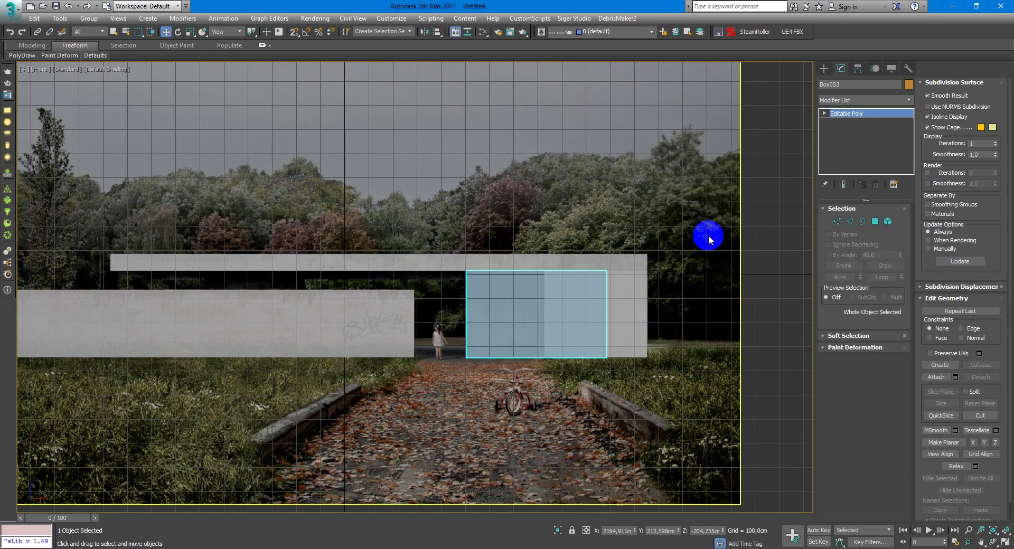
key("1")
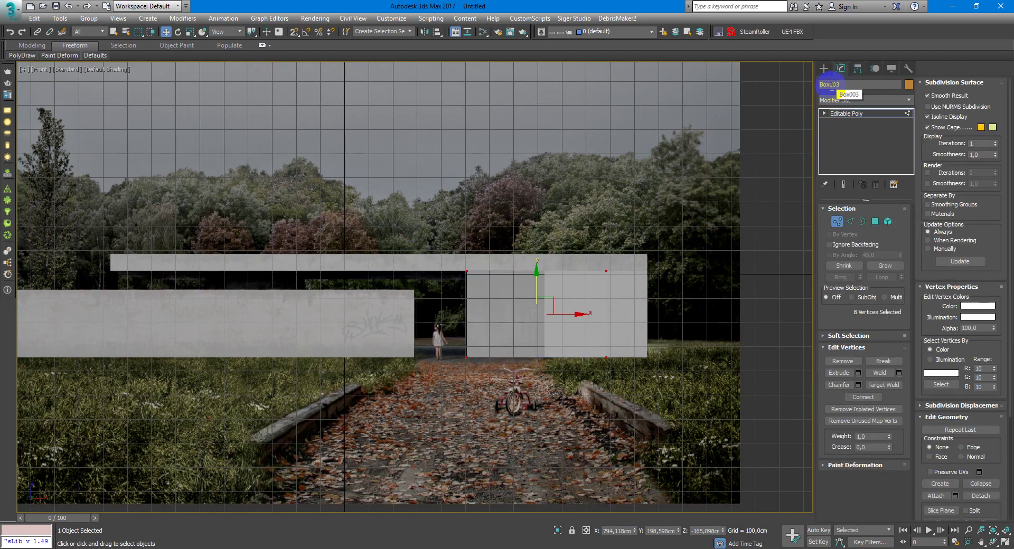
middle_click_drag(550, 304, 567, 286)
key("1")
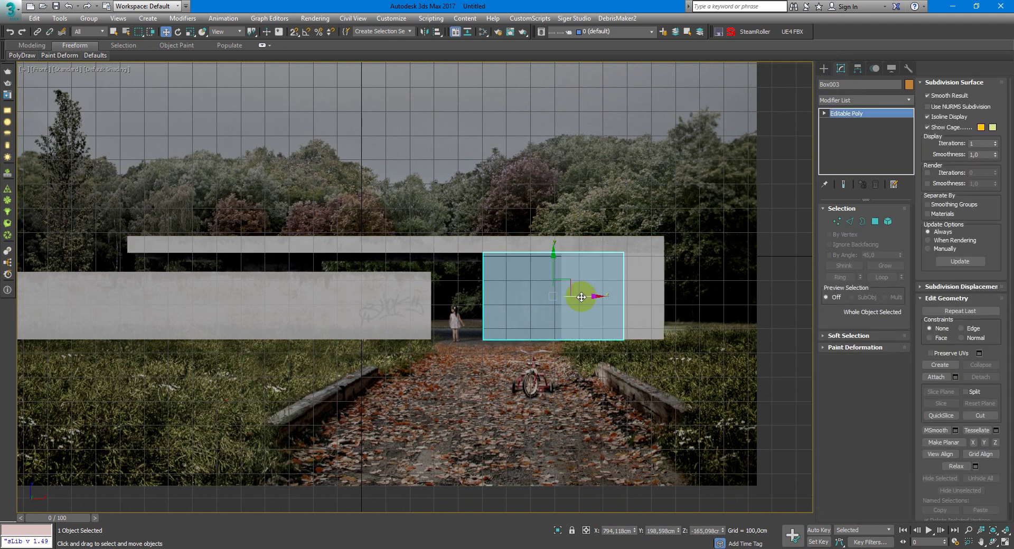
Clone the inner wall box about 989 cm to the left as a copy and narrow it by moving its right-end vertices inward
left_click_drag(580, 298, 344, 300, "shift")
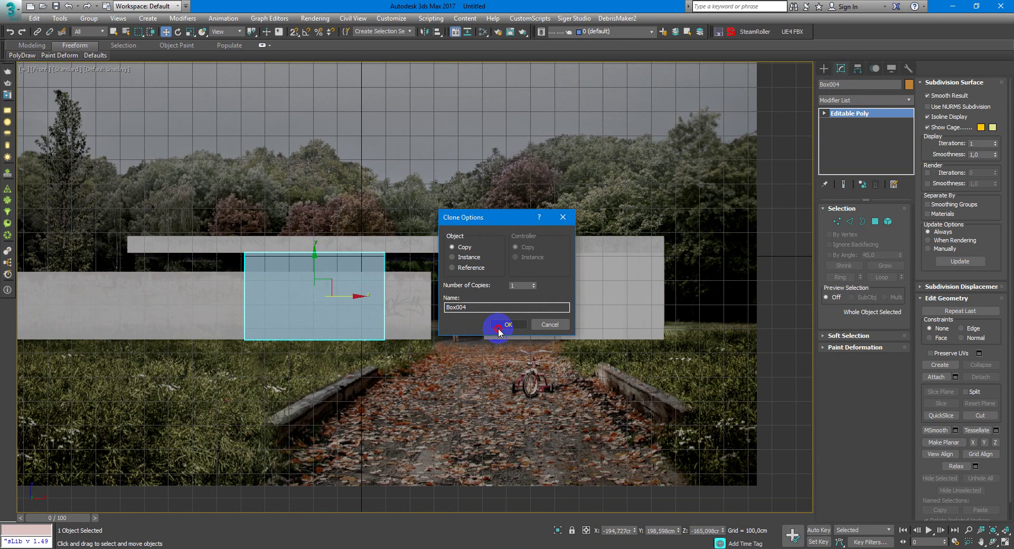
left_click(499, 328)
key("F3")
key("1")
left_click_drag(413, 207, 369, 413)
middle_click_drag(364, 352, 455, 328)
scroll(465, 308, "up", 3)
key("F3")
left_click_drag(515, 233, 389, 248)
Clone the narrowed wall box about 121 cm farther left as an independent copy
key("1")
scroll(411, 299, "down", 2)
middle_click_drag(410, 299, 602, 331)
left_click_drag(588, 285, 549, 285, "shift")
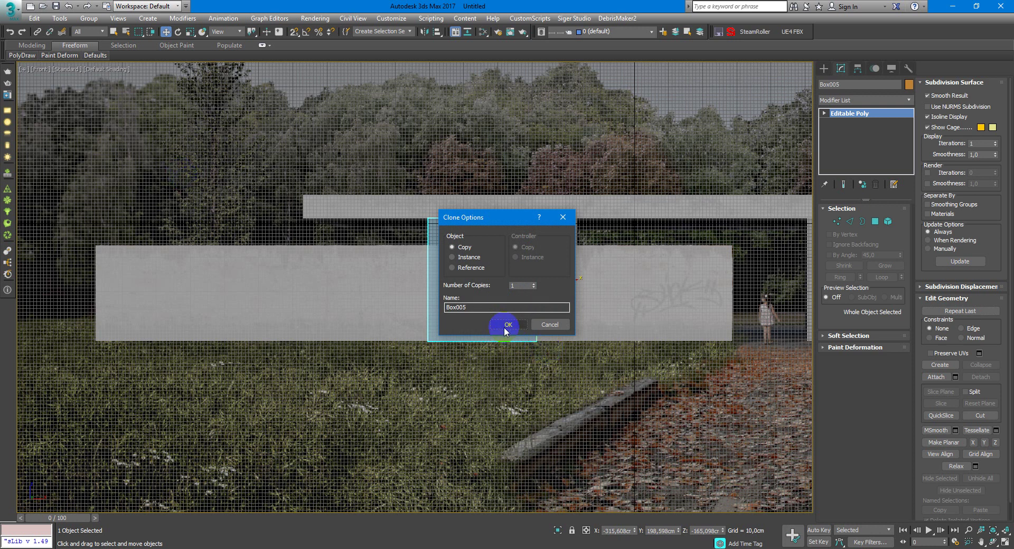
left_click(504, 324)
In the top view, move the newest narrow wall copy back along Y with snapping to the roof's rear edge
key("alt+w")
key("alt+w")
scroll(229, 218, "up", 3)
key("s")
left_click_drag(282, 212, 281, 257)
Select the other narrow wall box, turn snapping off and move it about 137 cm back along Y
left_click(282, 256)
key("s")
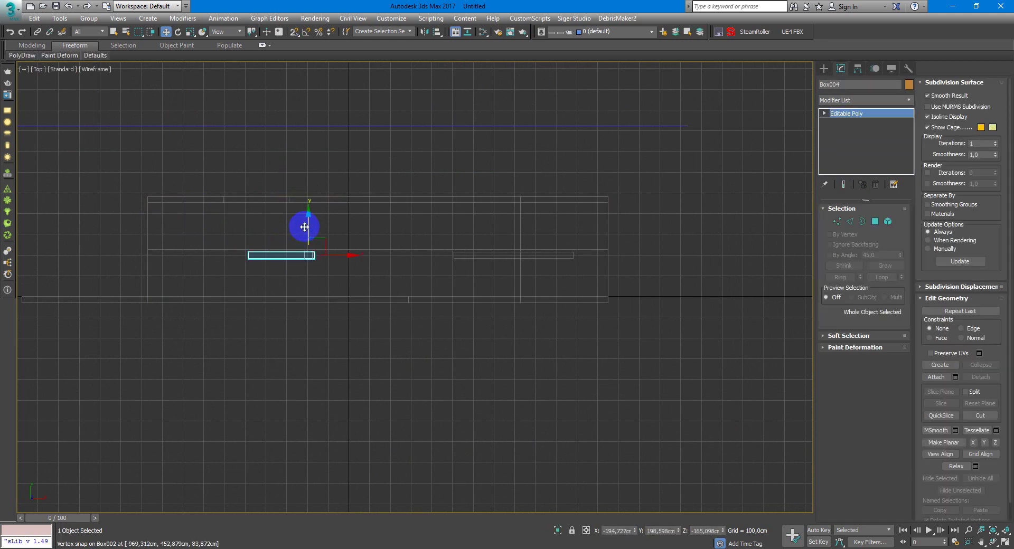
left_click_drag(305, 222, 311, 196)
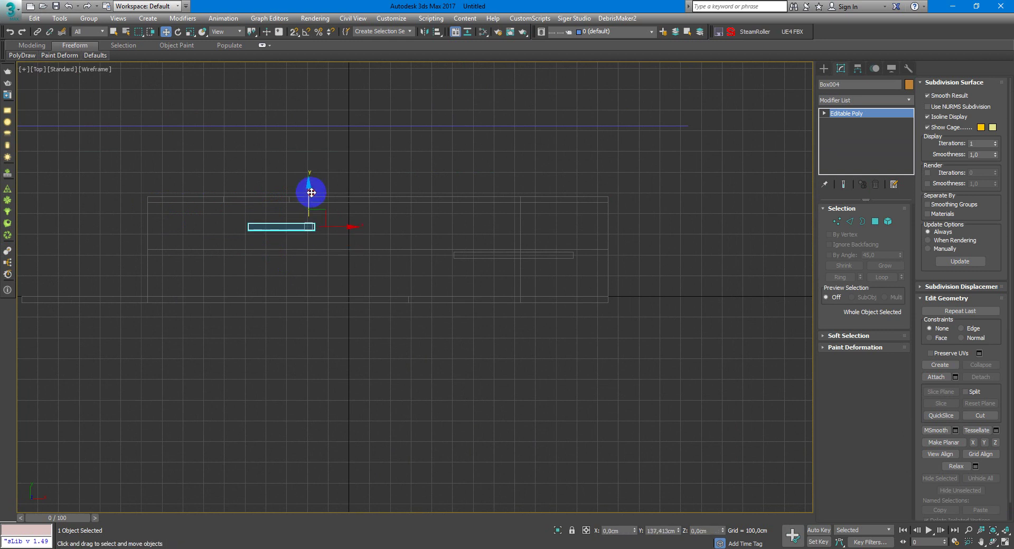
Move the right-hand inner wall box about 26 cm forward along Y and check the layout in the perspective view
left_click(500, 260)
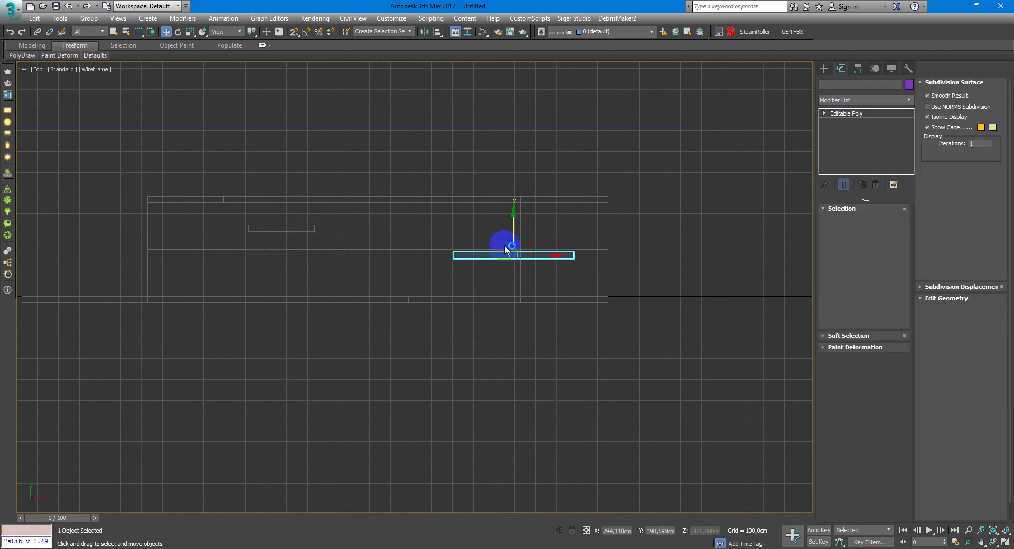
left_click_drag(511, 231, 513, 234)
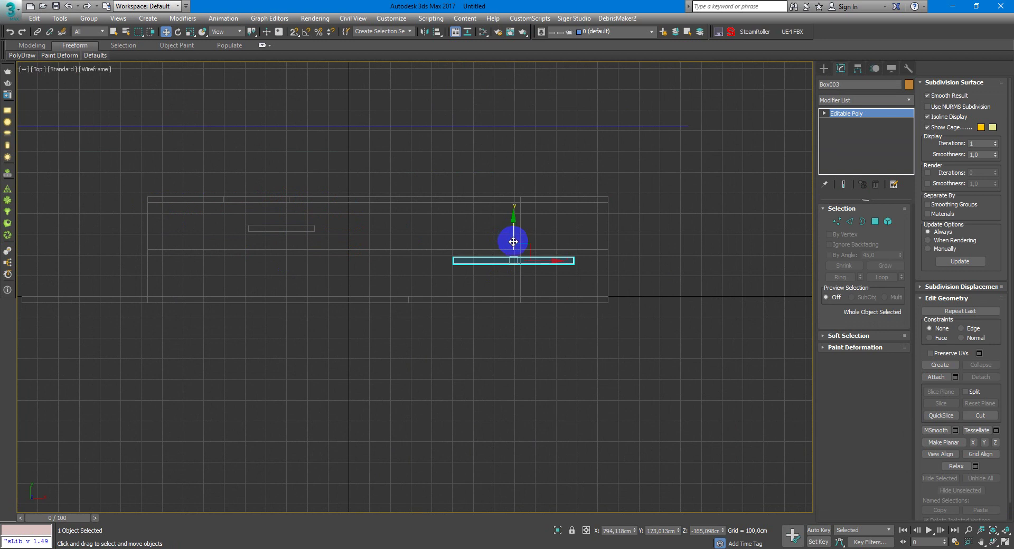
key("1")
key("1")
key("alt+w")
middle_click(667, 406)
key("alt+w")
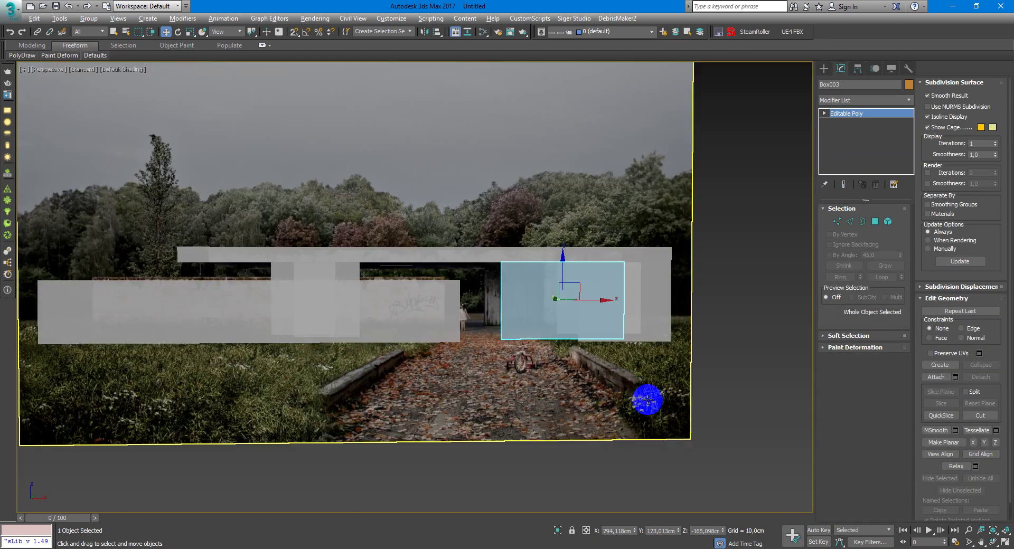
scroll(626, 354, "down", 4)
left_click(623, 265)
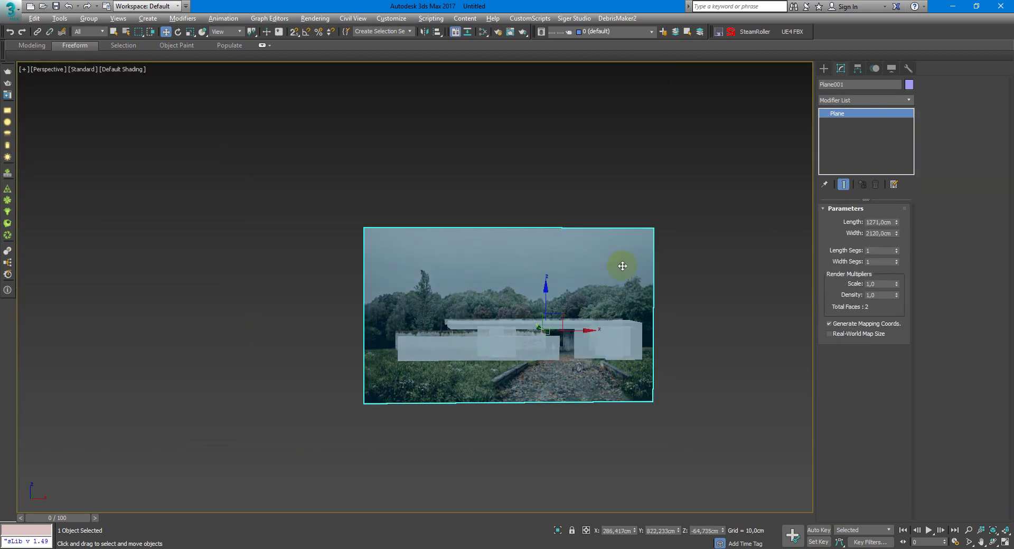
Draw a large ground plane around the pavilion in the top view and move it to about X -259, Y -1914 cm
key("alt+w")
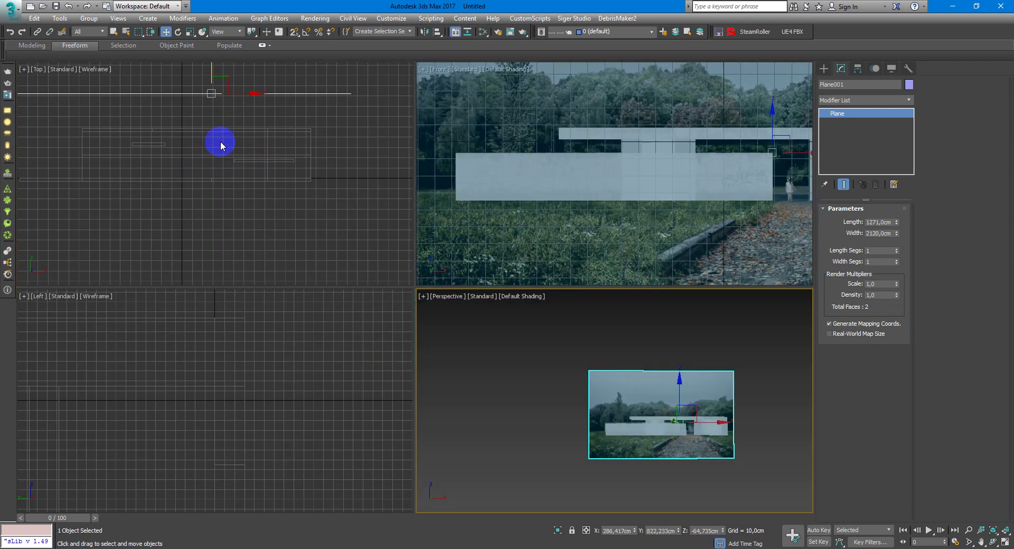
right_click(220, 143)
key("alt+w")
scroll(293, 223, "down", 6)
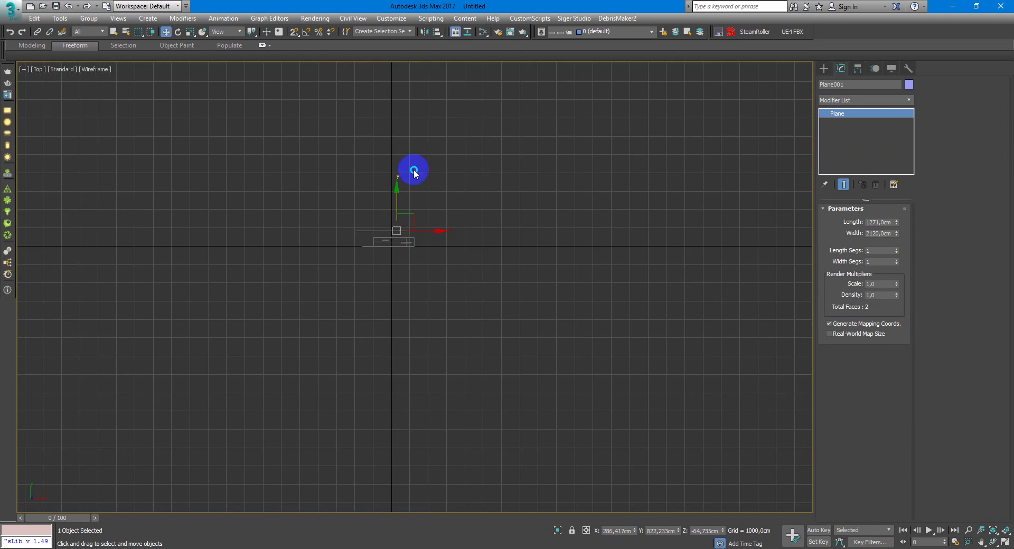
right_click(411, 170)
left_click(438, 140)
left_click_drag(230, 142, 589, 452)
right_click(550, 282)
key("alt+w")
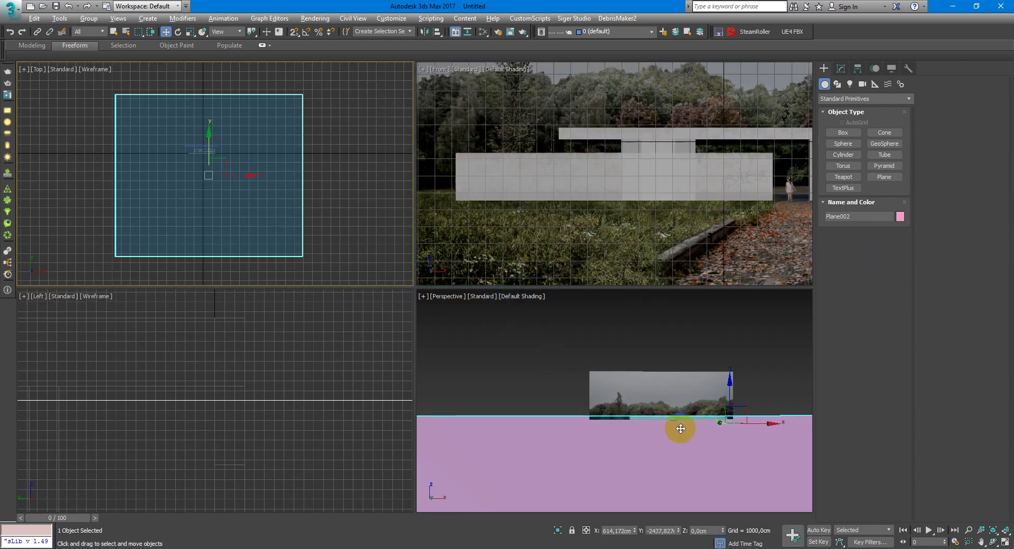
middle_click_drag(208, 217, 251, 216)
left_click_drag(268, 161, 259, 157)
Place a Physical camera far in front of the pavilion in the top view, aimed straight at it with a target distance of about 6613 cm
key("alt+w")
scroll(401, 224, "up", 5)
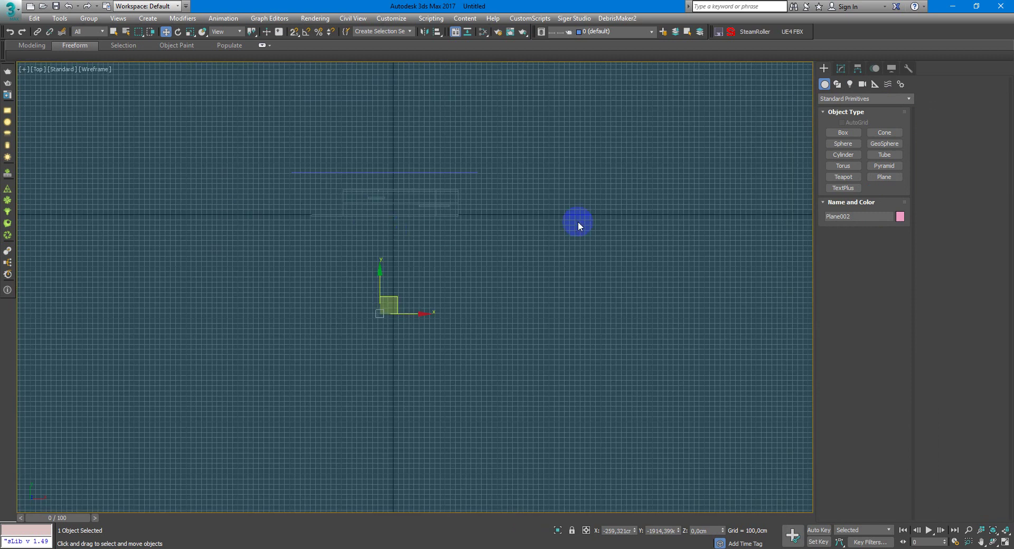
left_click(862, 84)
left_click(852, 135)
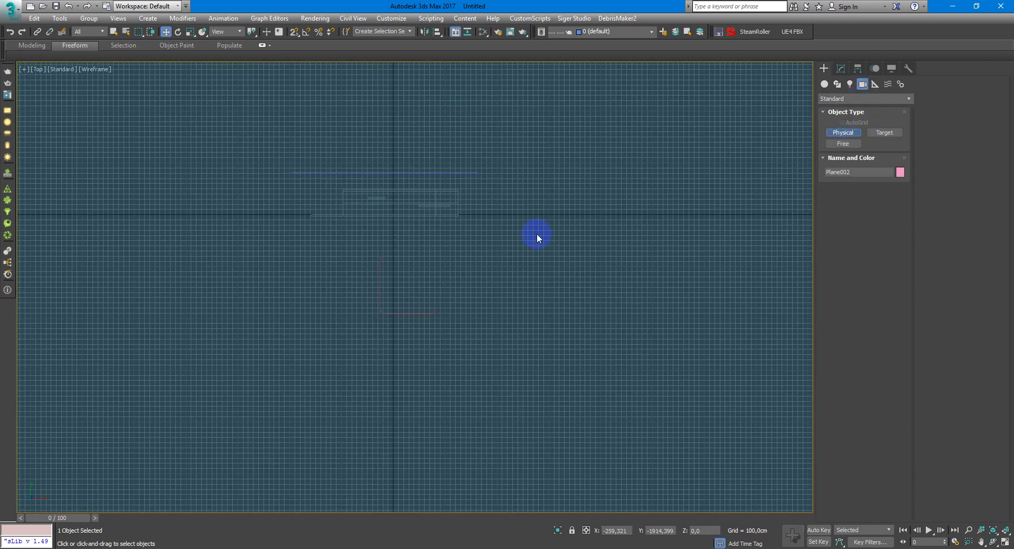
middle_click_drag(536, 228, 541, 210)
scroll(541, 210, "down", 2)
left_click_drag(433, 448, 435, 211)
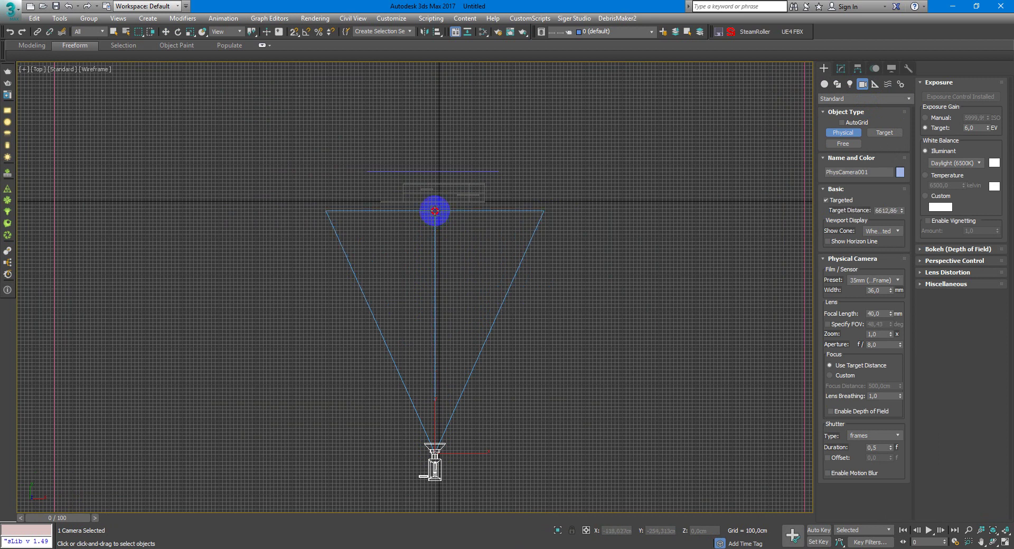
right_click(450, 217)
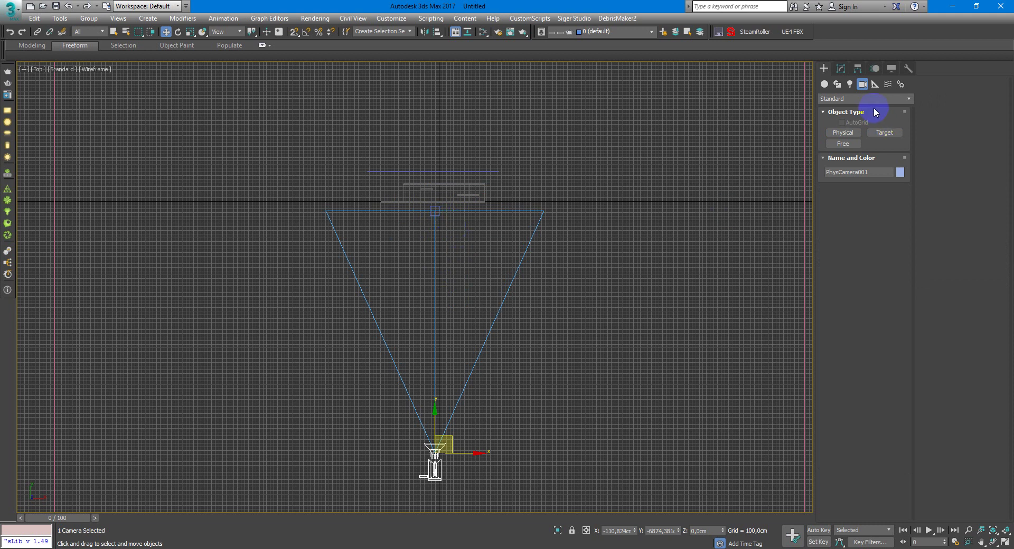
Match the camera target's X position to the camera's X of -110.824 cm so the view points straight ahead
left_click(841, 68)
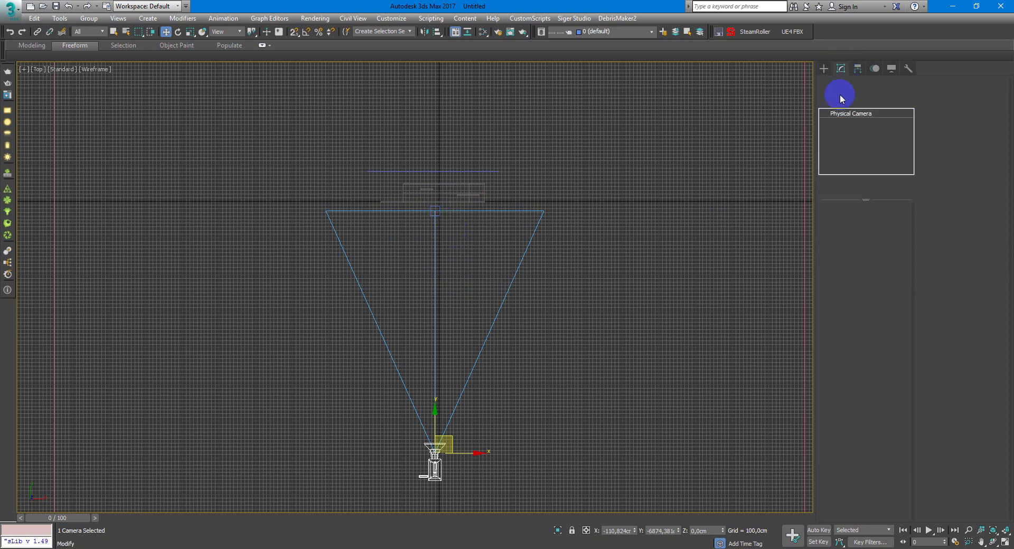
middle_click_drag(444, 380, 467, 344)
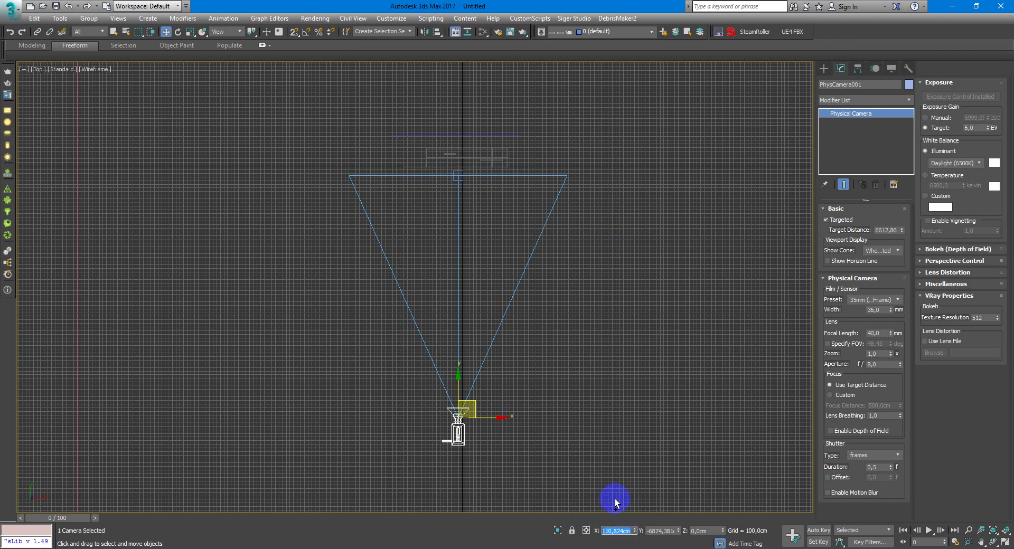
scroll(461, 185, "up", 2)
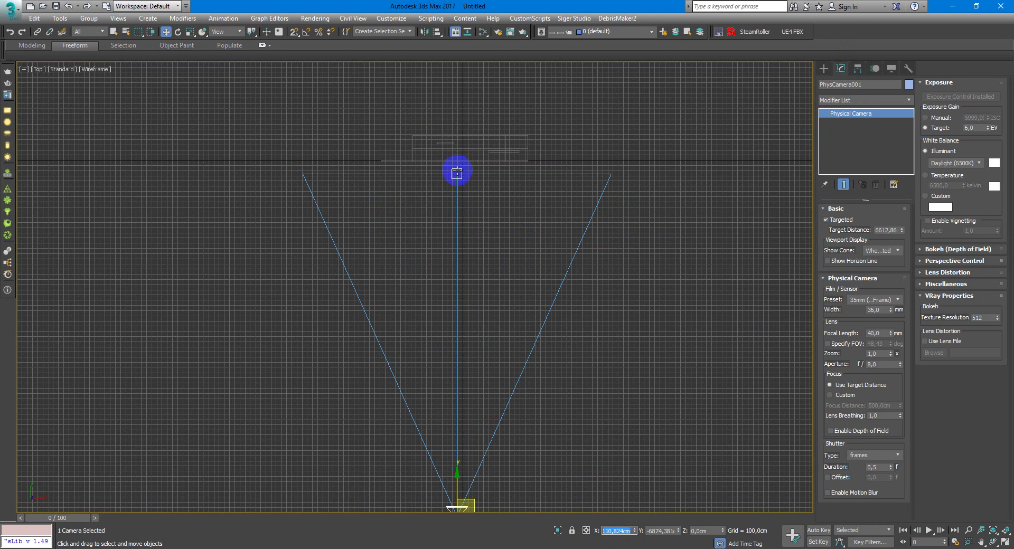
left_click(457, 173)
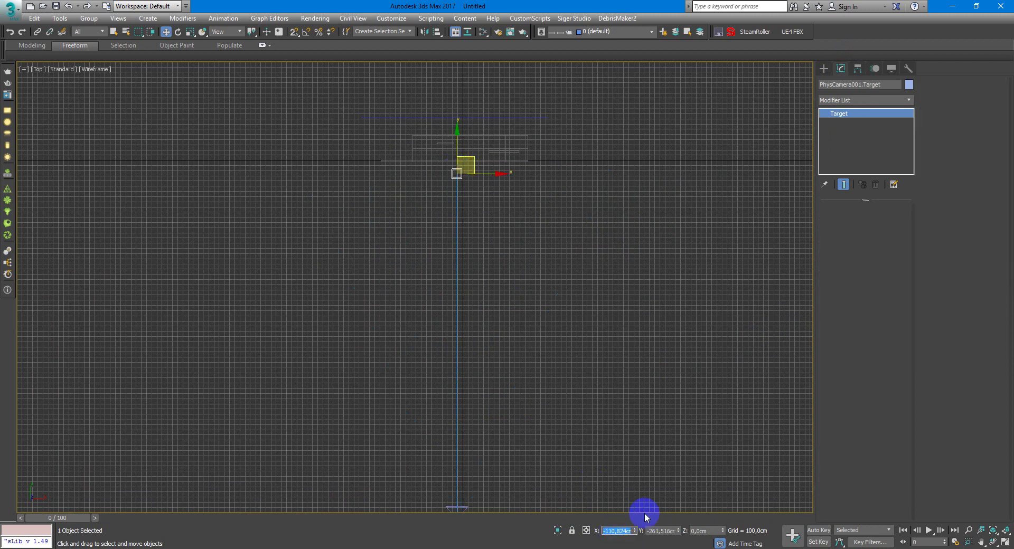
scroll(642, 436, "up", 2)
scroll(509, 236, "down", 2)
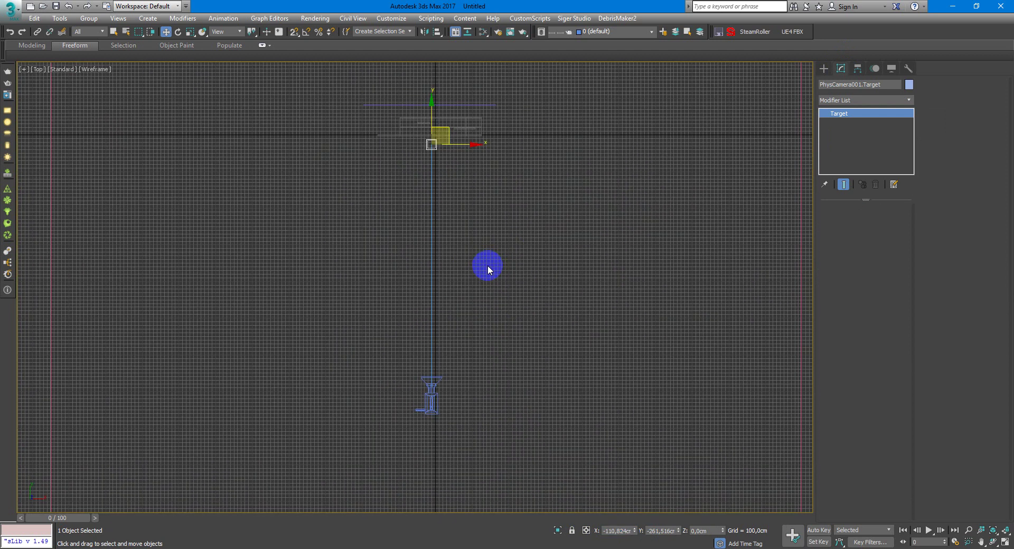
left_click(501, 283)
Switch the Left view to look through PhysCamera001
key("alt+w")
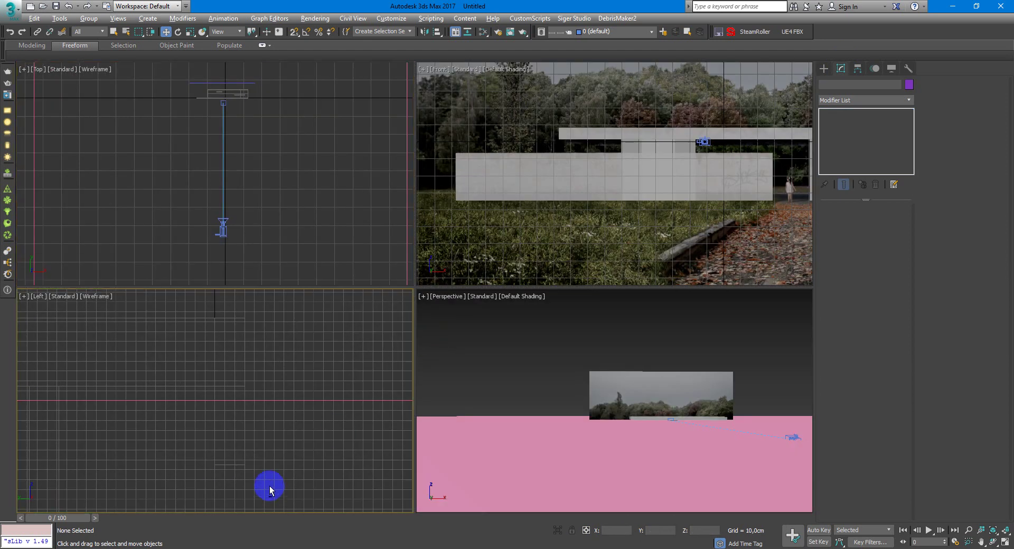
key("alt+w")
left_click(38, 69)
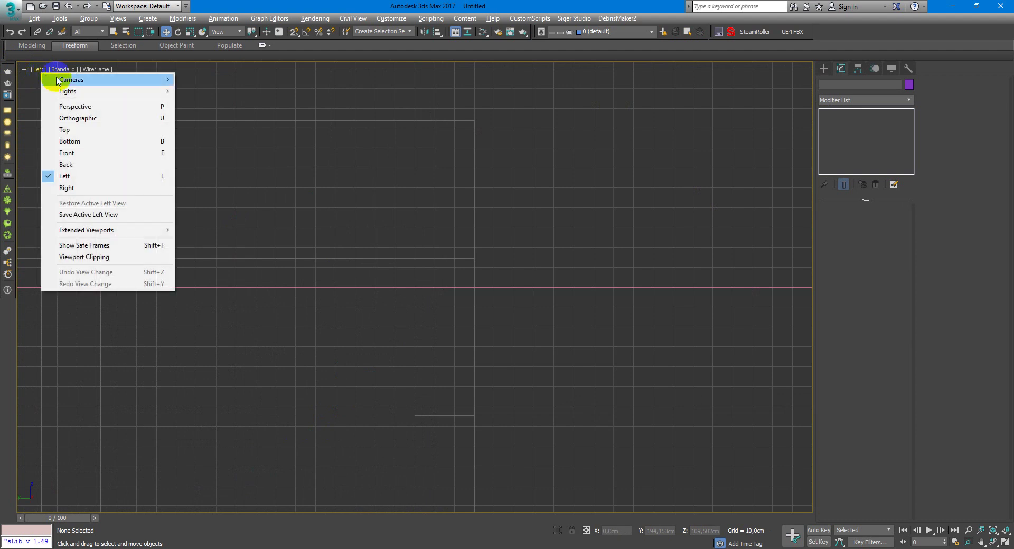
mouse_move(77, 83)
left_click(211, 79)
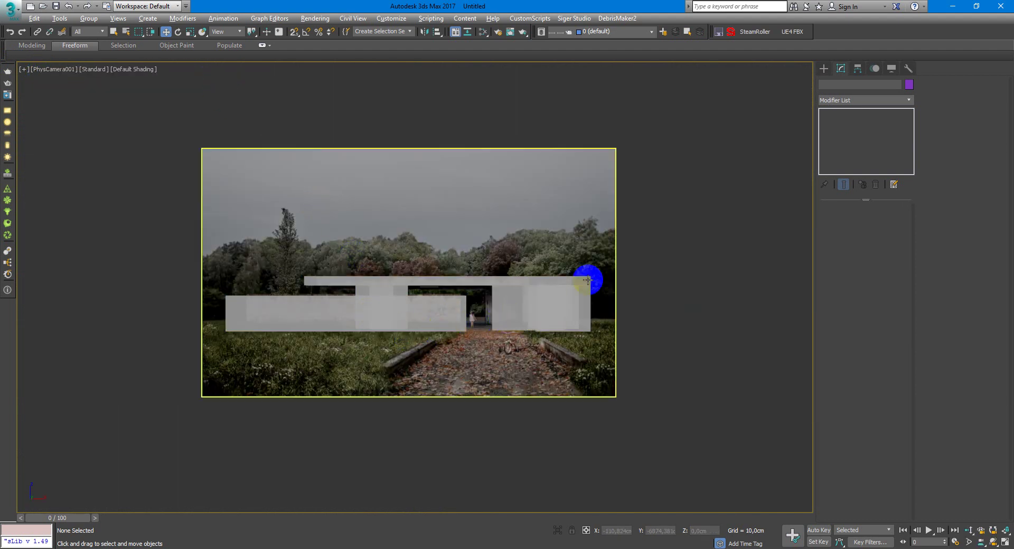
Raise the pavilion, camera and reference image in the front view so their base snaps vertically to the ground plane
key("alt+w")
left_click(711, 139)
key("alt+w")
key("F3")
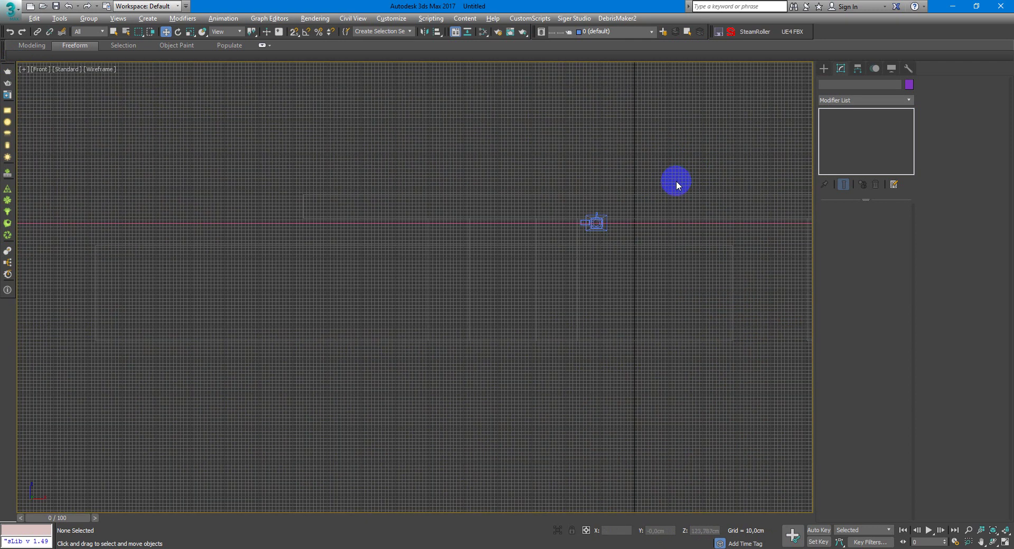
scroll(658, 228, "down", 5)
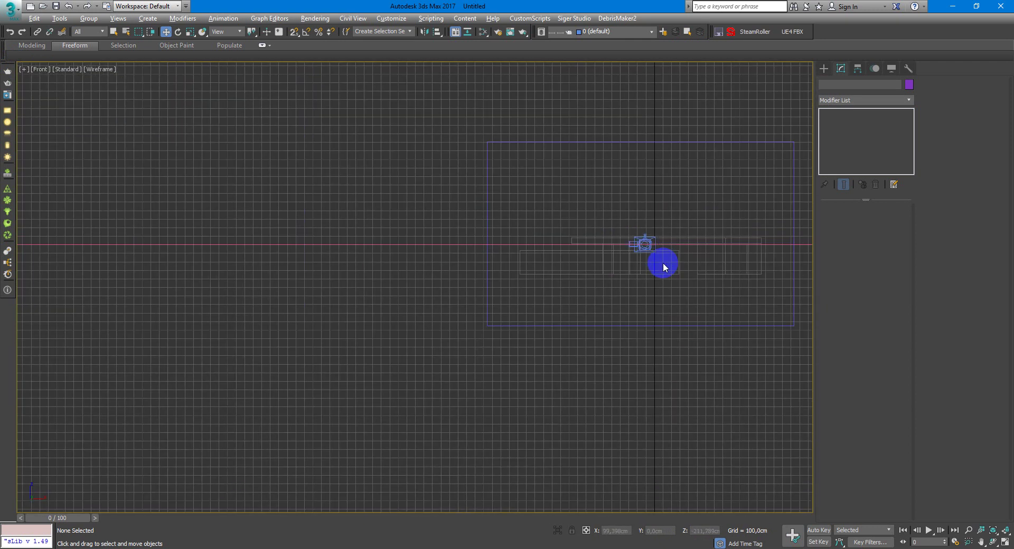
middle_click_drag(663, 262, 515, 228)
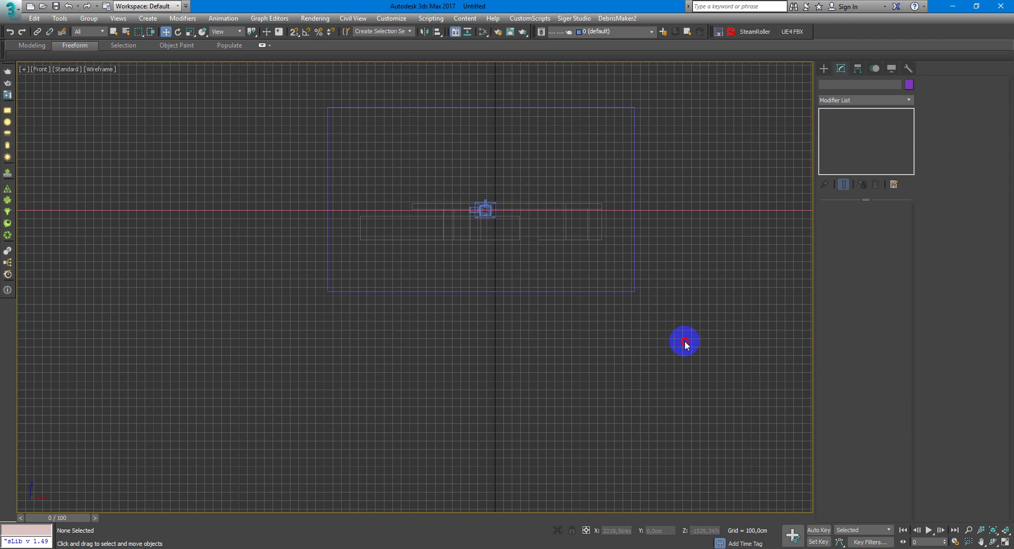
left_click_drag(262, 108, 263, 109)
left_click_drag(761, 166, 769, 287, "alt")
scroll(502, 224, "up", 3)
middle_click_drag(468, 184, 467, 151)
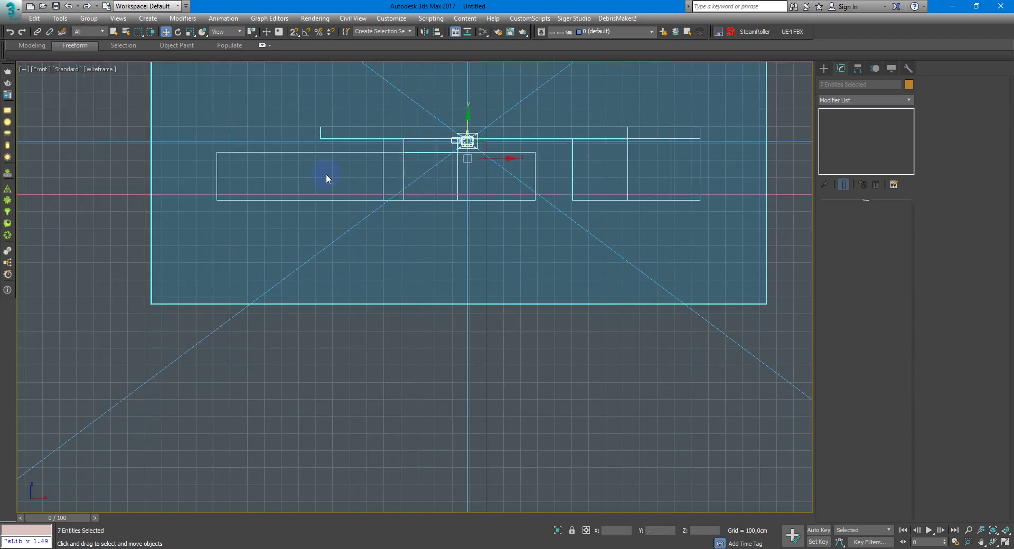
scroll(262, 174, "up", 4)
left_click_drag(248, 181, 41, 173)
scroll(227, 165, "down", 15)
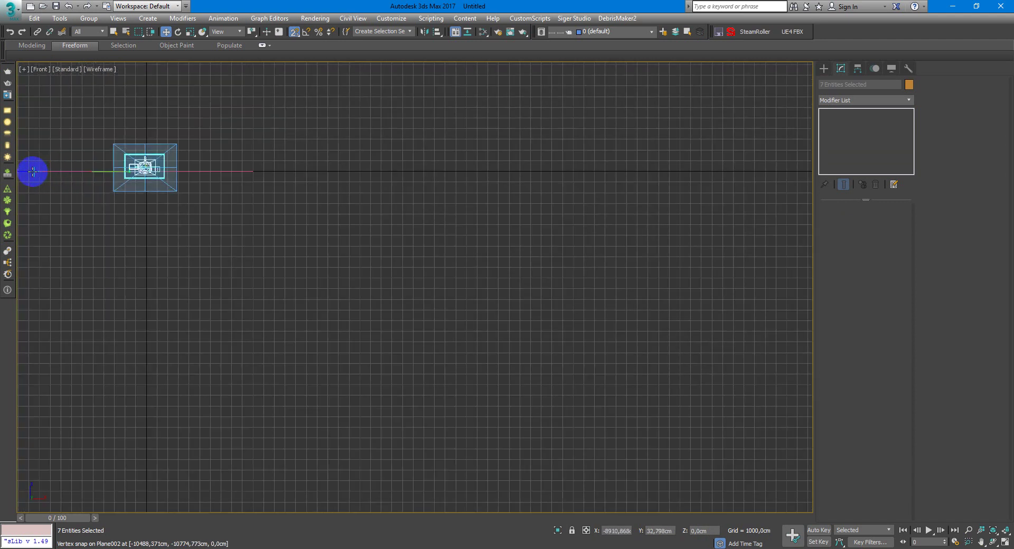
key("alt+w")
right_click(312, 384)
key("alt+w")
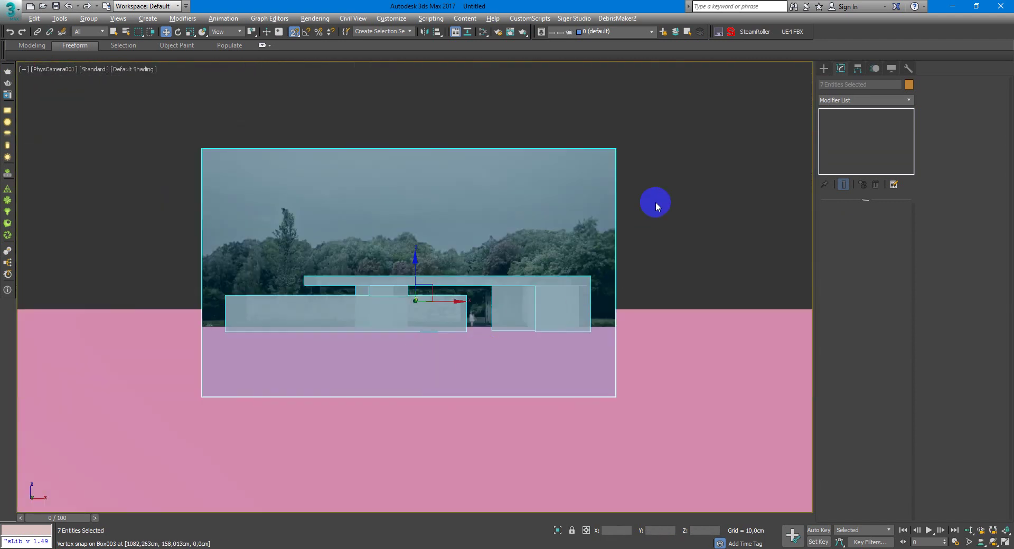
key("alt+w")
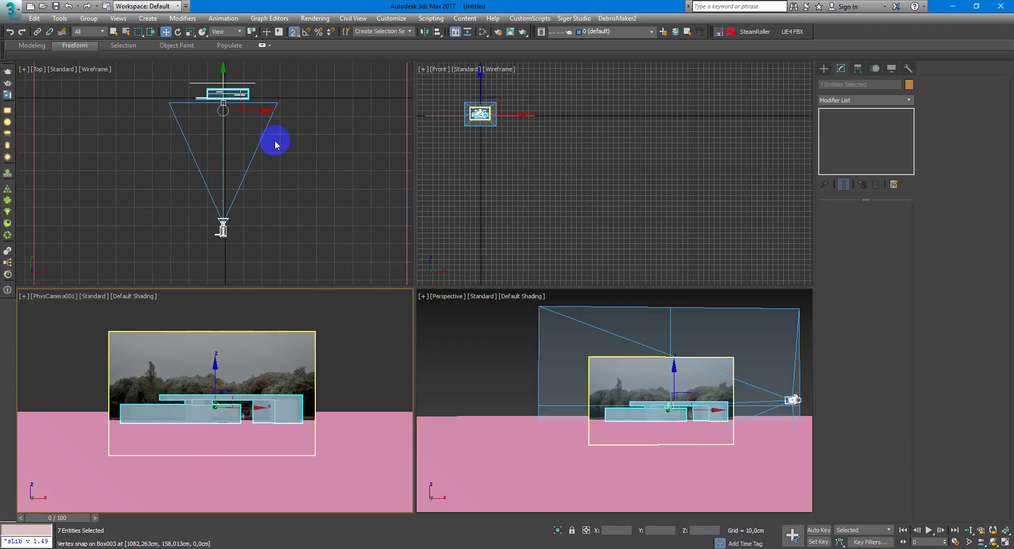
Draw a base slab box around the pavilion in the top view, about 1173 cm long and 3592 cm wide, with a height of 20 cm
key("alt+w")
scroll(434, 143, "up", 6)
right_click(433, 147)
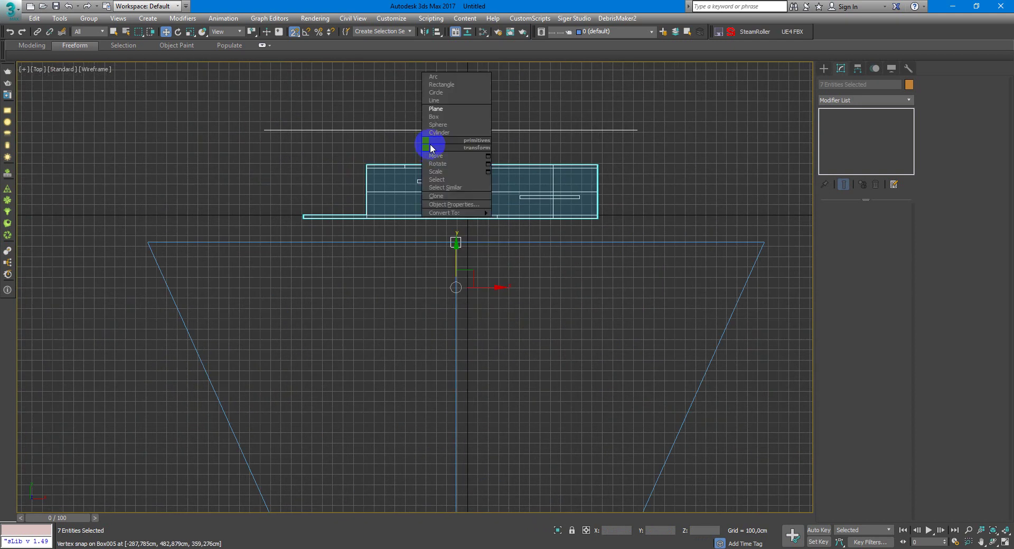
left_click(433, 116)
left_click_drag(264, 129, 637, 252)
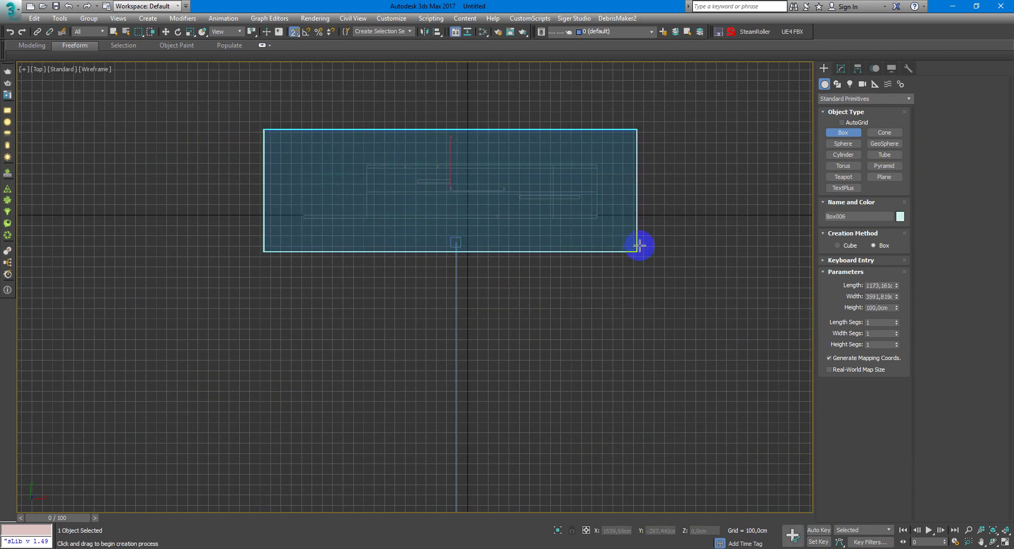
right_click(638, 242)
key("w")
key("alt+w")
key("alt+w")
key("z")
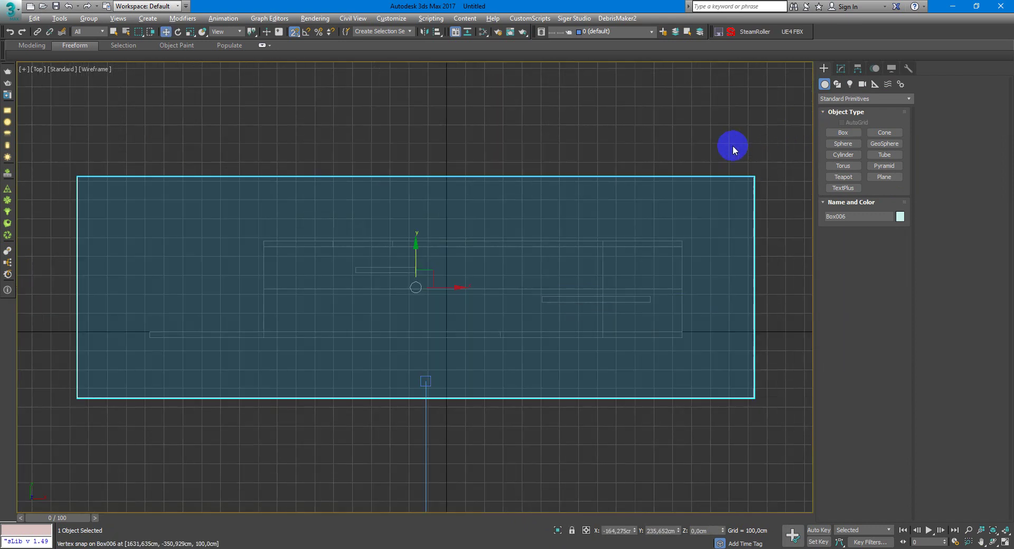
left_click(841, 69)
left_click(882, 244)
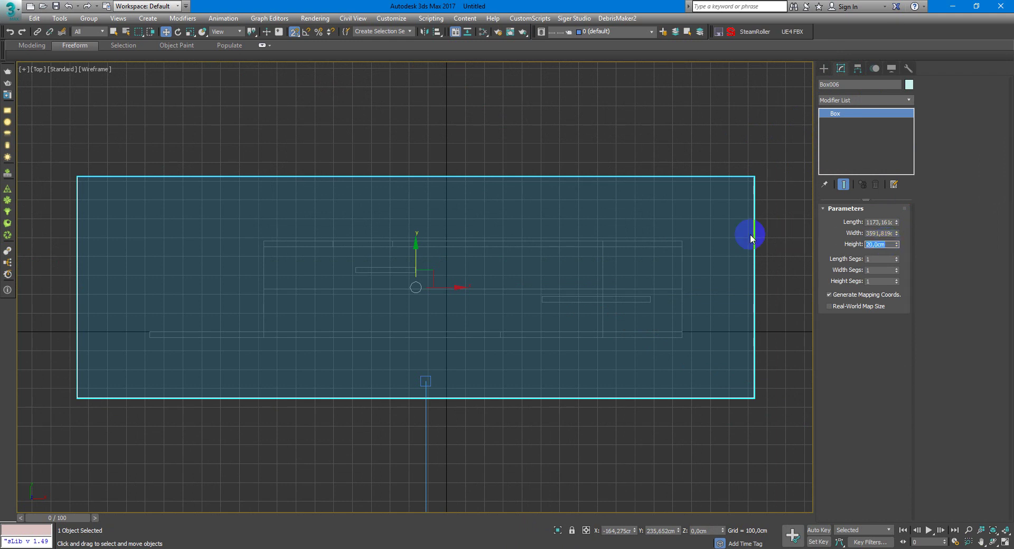
Raise the pavilion, camera and reference image in the front view, without the slab and ground, snapping their base to the slab's top
scroll(552, 275, "down", 3)
key("alt+w")
key("alt+w")
scroll(414, 185, "up", 10)
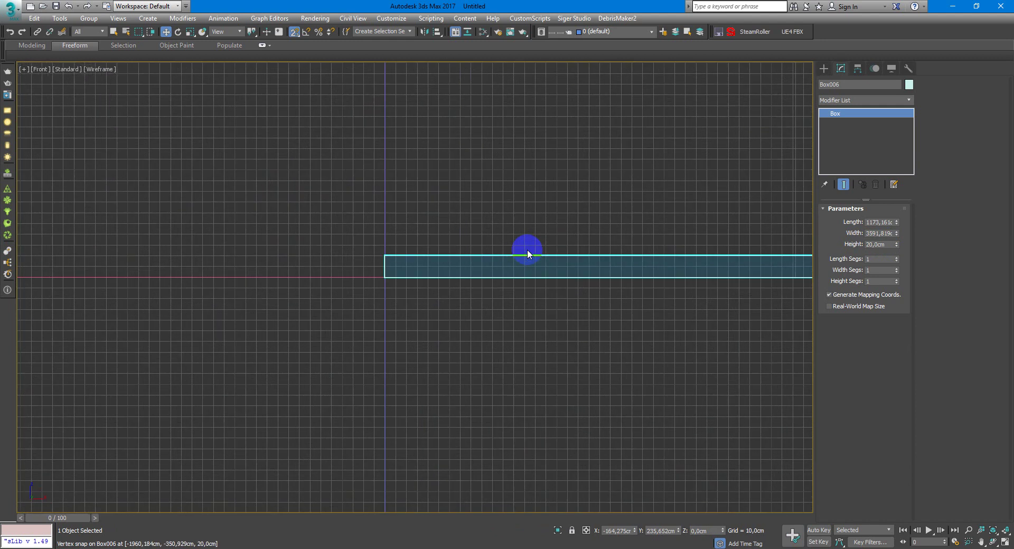
scroll(527, 249, "down", 6)
left_click_drag(629, 260, 629, 259)
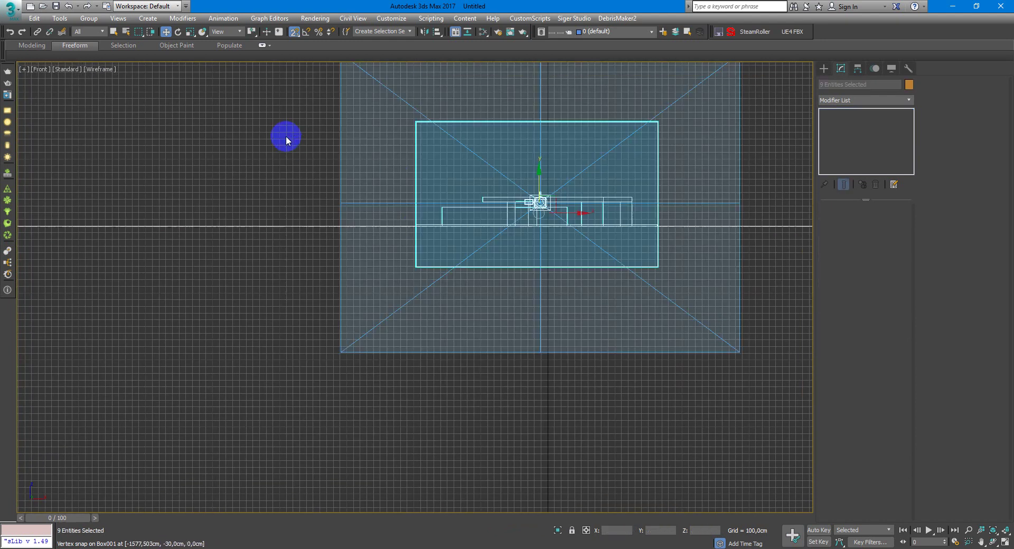
scroll(688, 228, "up", 8)
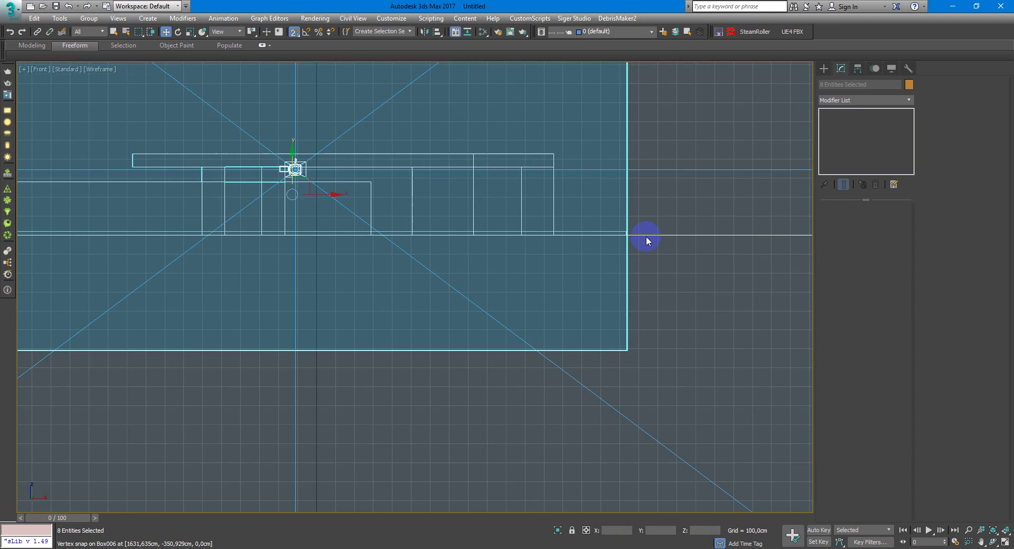
scroll(625, 234, "down", 8)
scroll(397, 195, "up", 2)
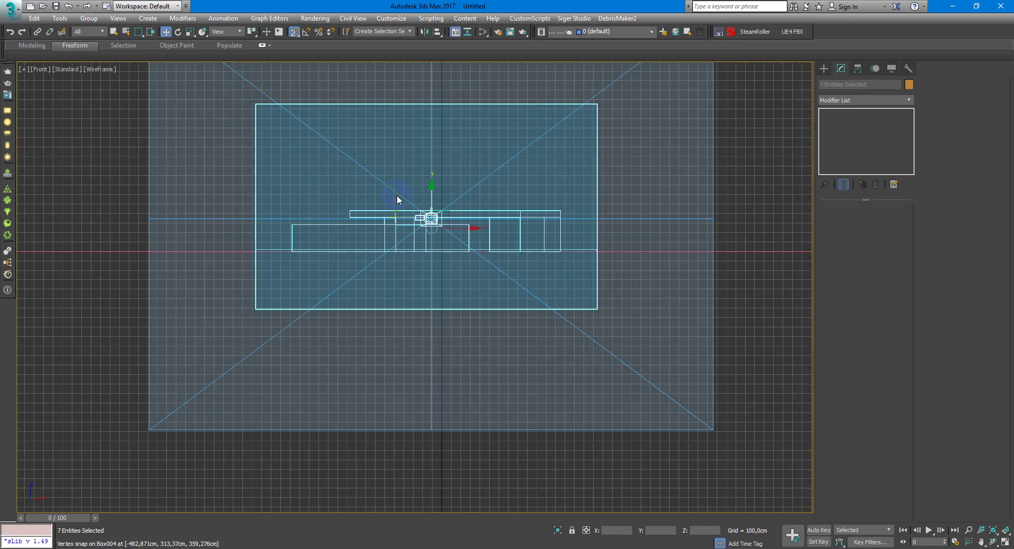
left_click_drag(433, 190, 289, 261)
scroll(290, 261, "up", 4)
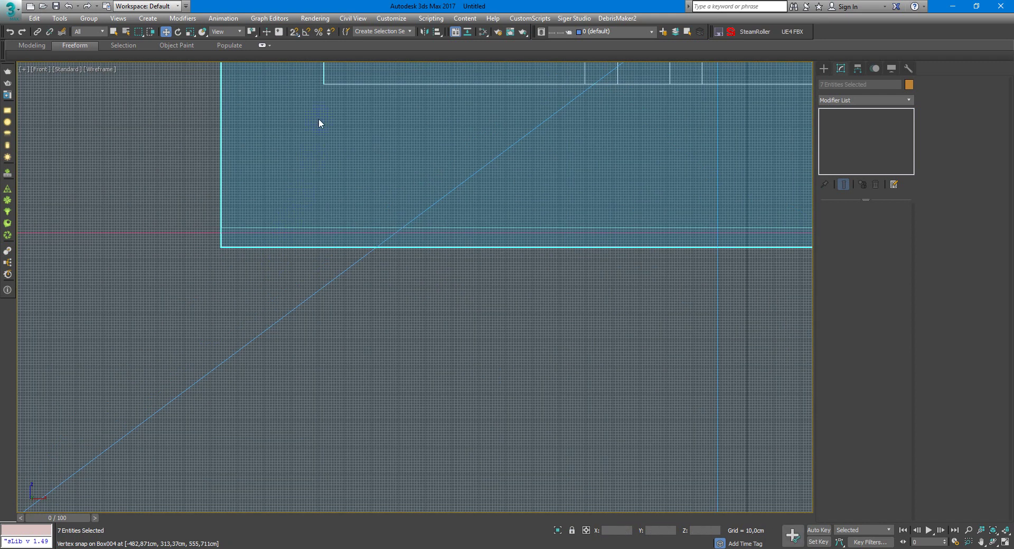
key("s")
left_click_drag(325, 83, 228, 222)
key("alt+w")
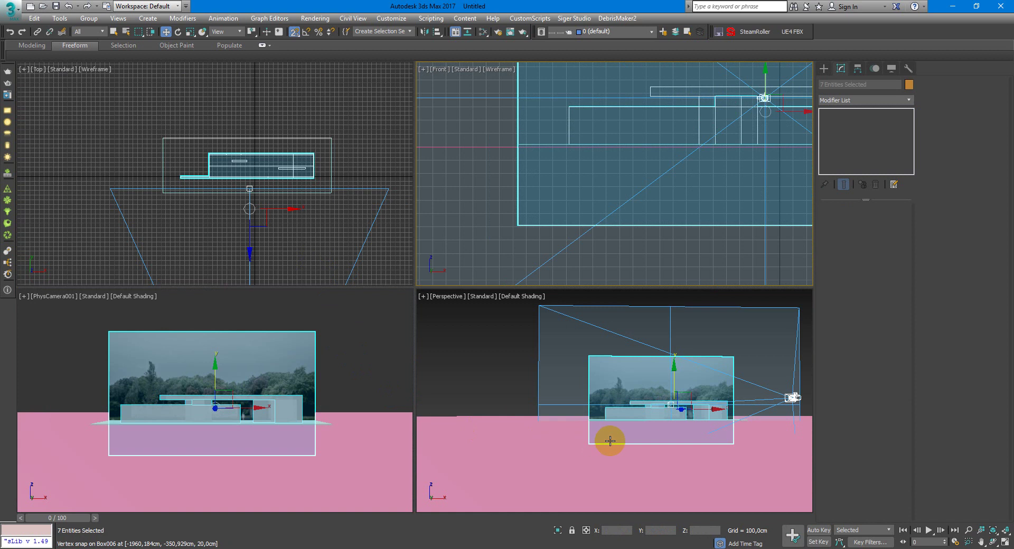
Hide the reference image plane in the camera view
right_click(251, 376)
key("alt+w")
left_click(659, 242)
left_click(579, 199)
right_click(578, 198)
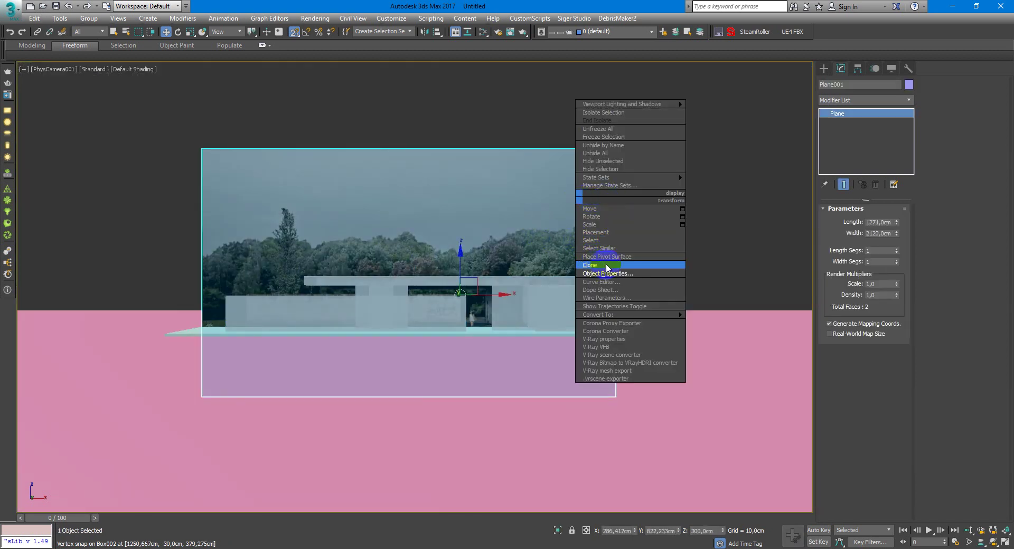
left_click(618, 169)
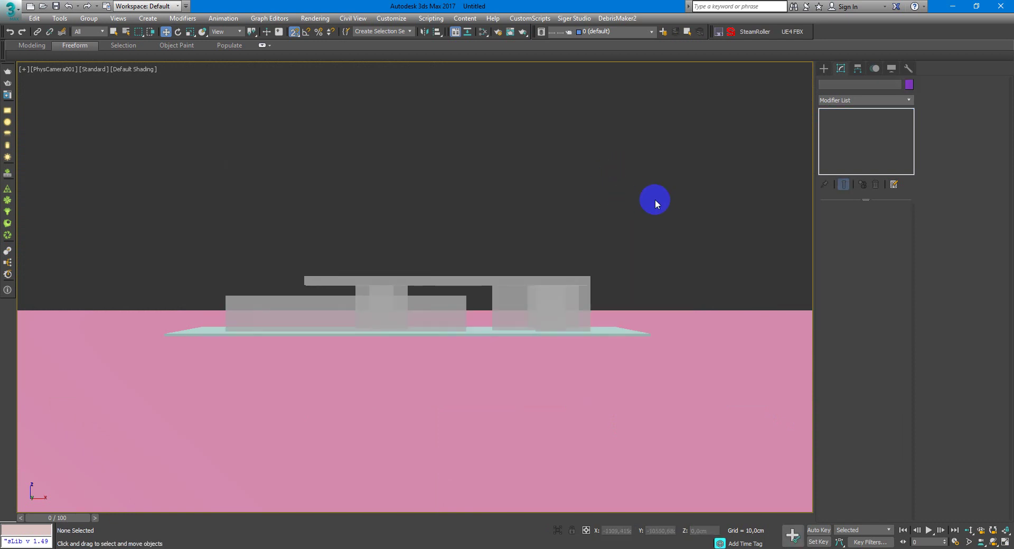
Select all visible scene objects and give them the same grey colour, including the slab and ground plane
key("ctrl+a")
left_click(605, 204)
key("alt")
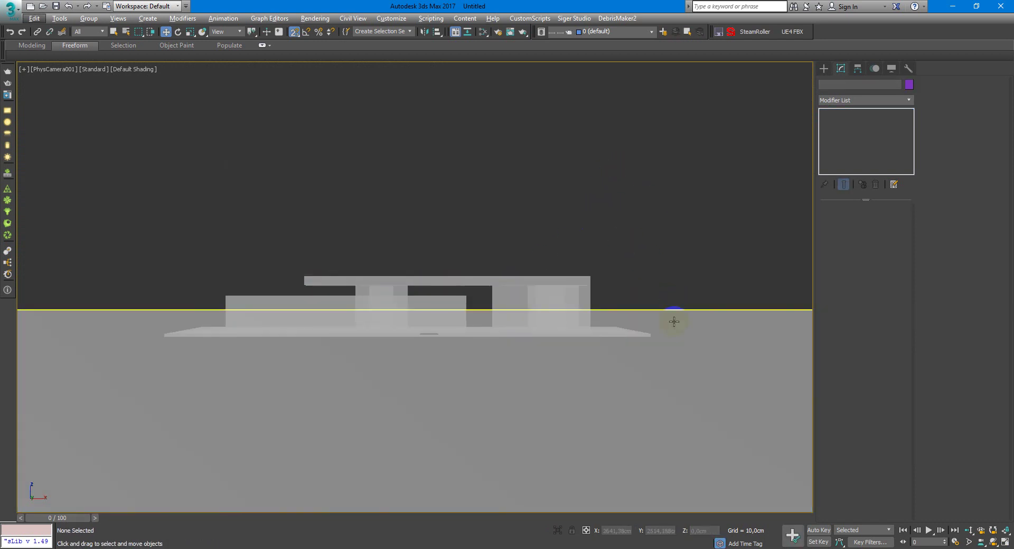
left_click(674, 322)
left_click(657, 240)
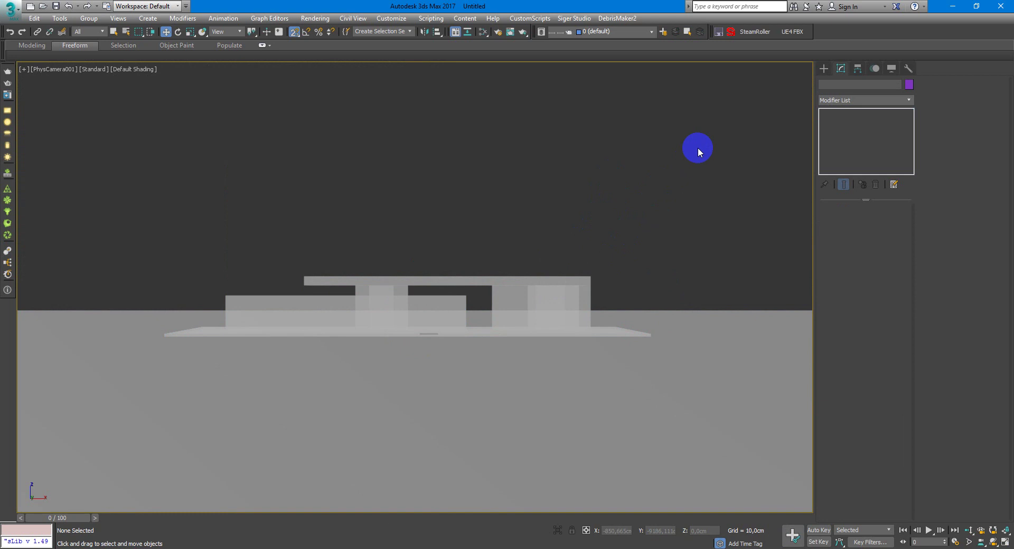
Add a CoronaBitmap map in the Slate Material Editor and load vp_HDRi_v2_01-small.exr into it with the default OpenEXR settings
key("m")
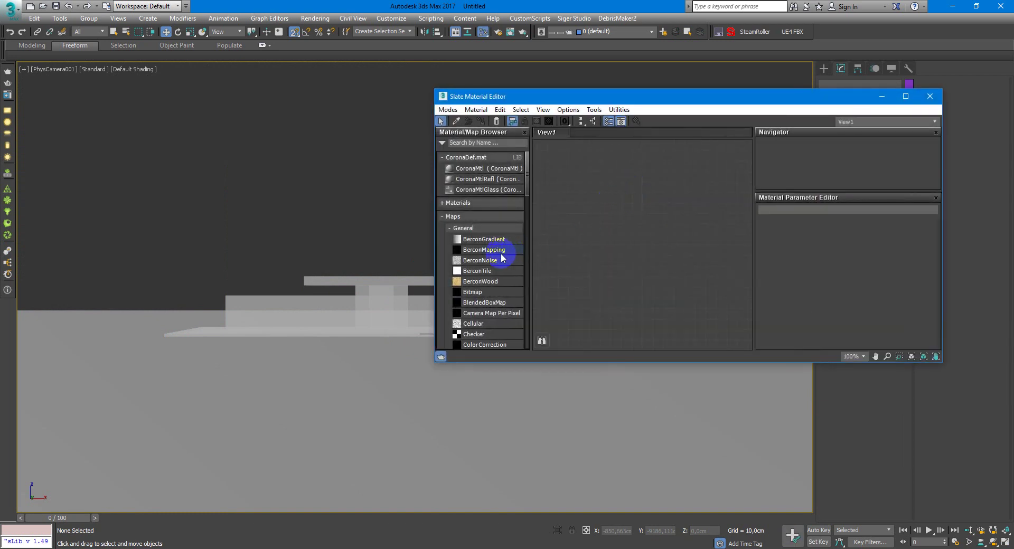
left_click(462, 227)
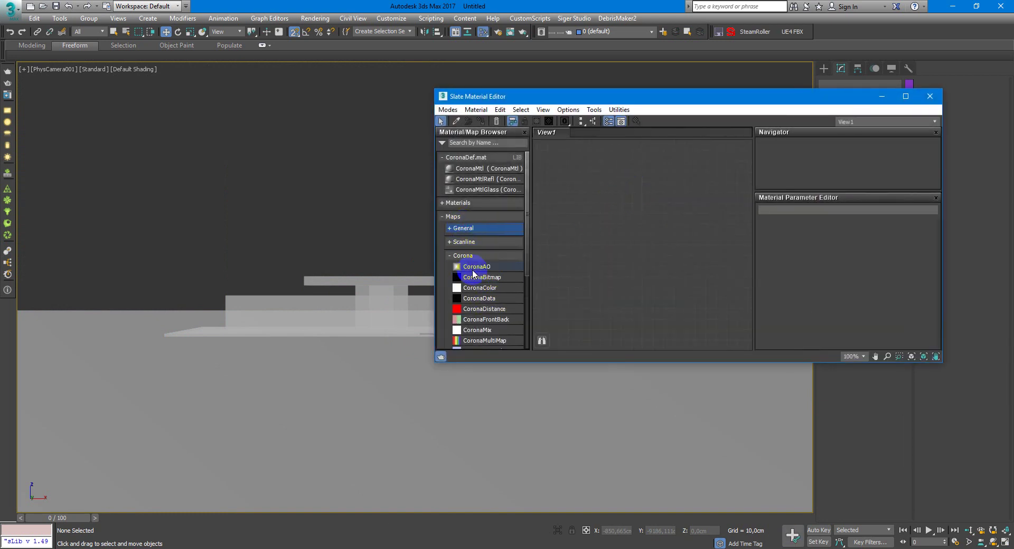
left_click_drag(482, 278, 663, 178)
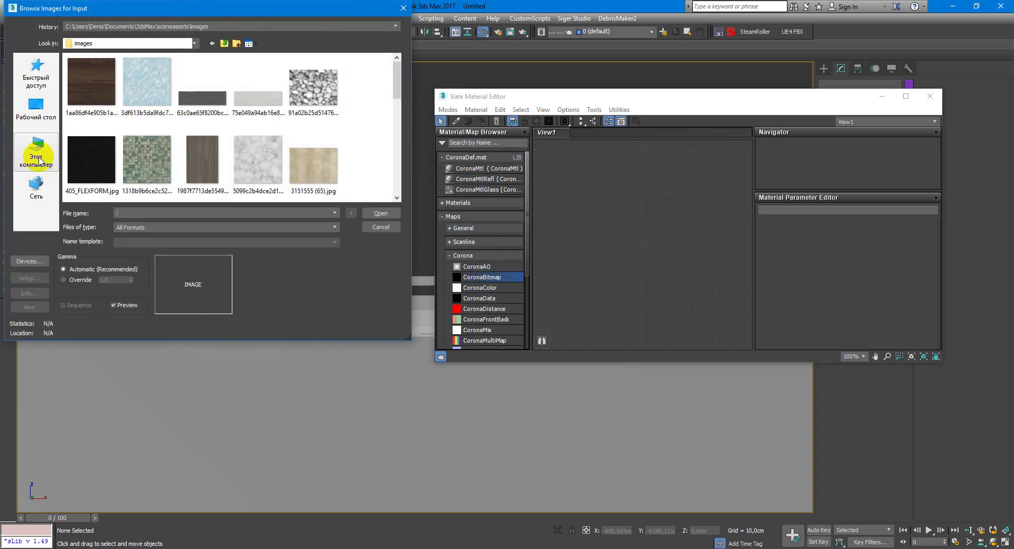
left_click(198, 26)
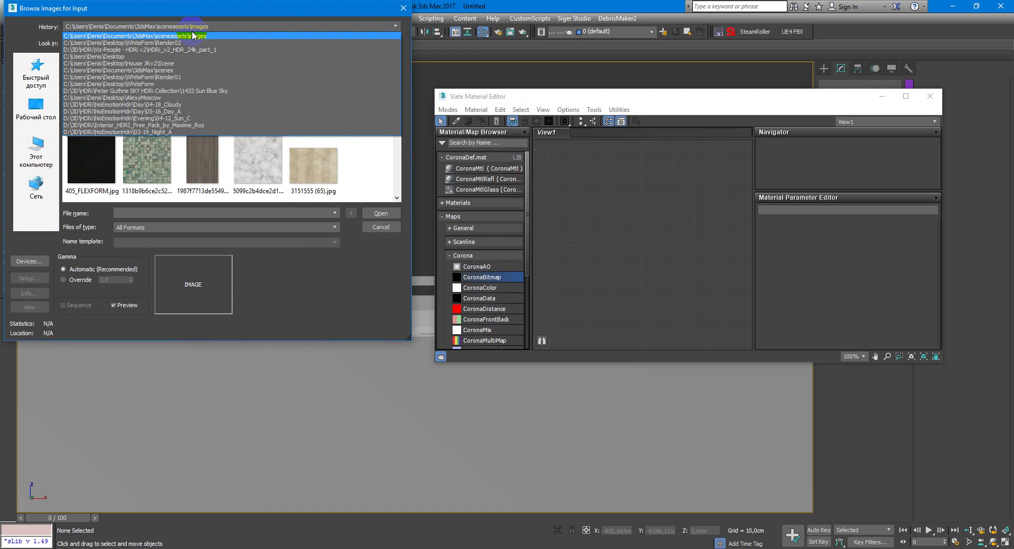
left_click(187, 50)
left_click(154, 79)
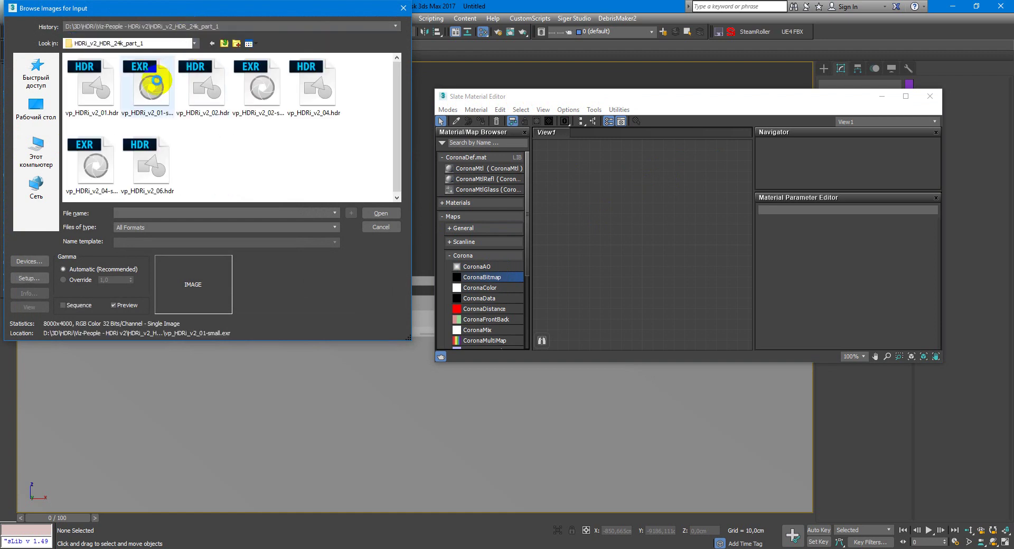
left_click(392, 214)
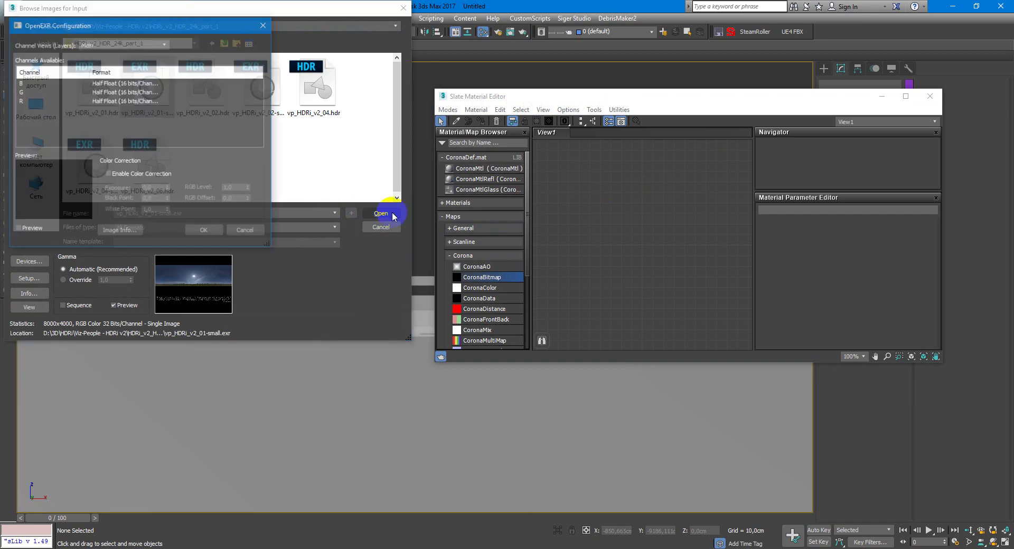
left_click(205, 231)
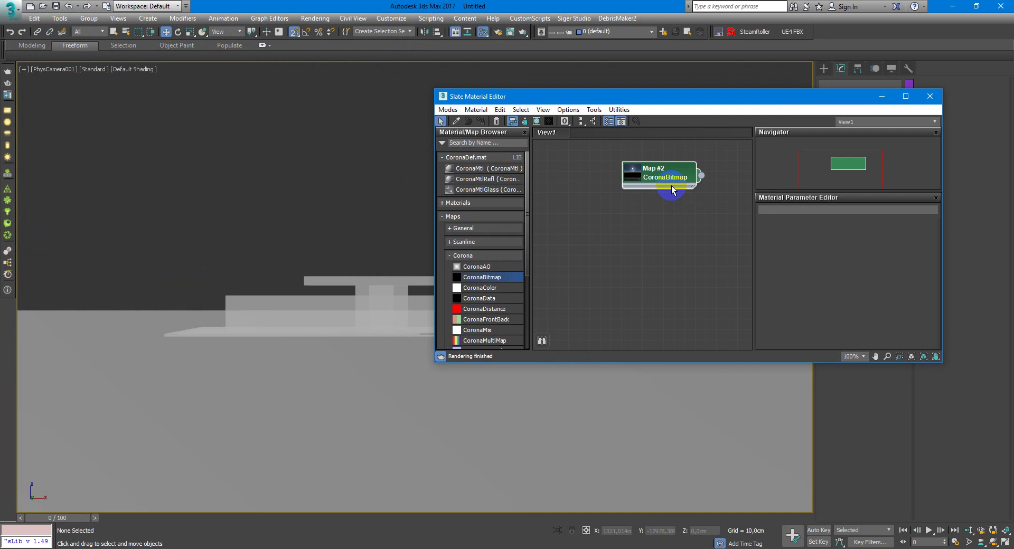
Assign the HDRI CoronaBitmap as the scene's environment map and close the environment settings
left_click(631, 9)
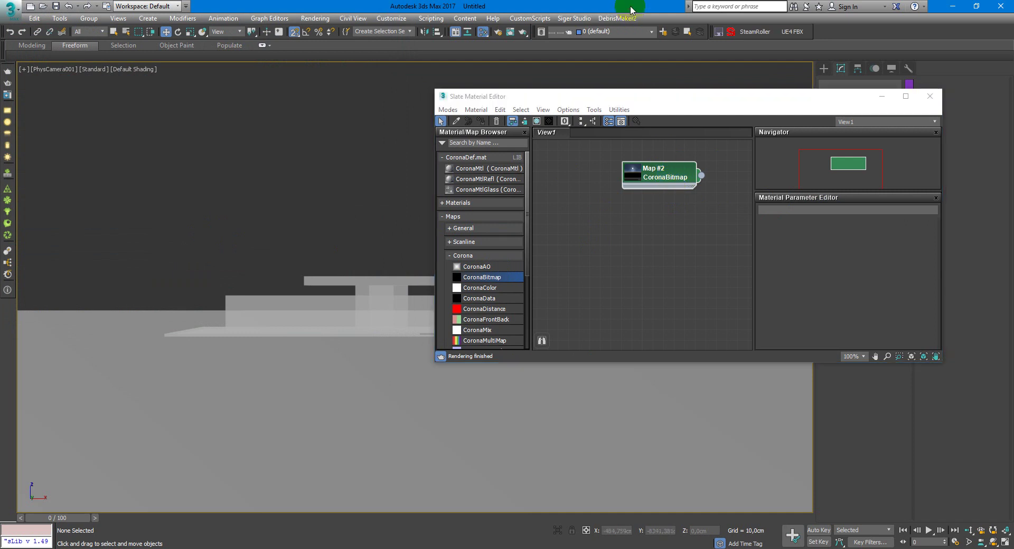
key("8")
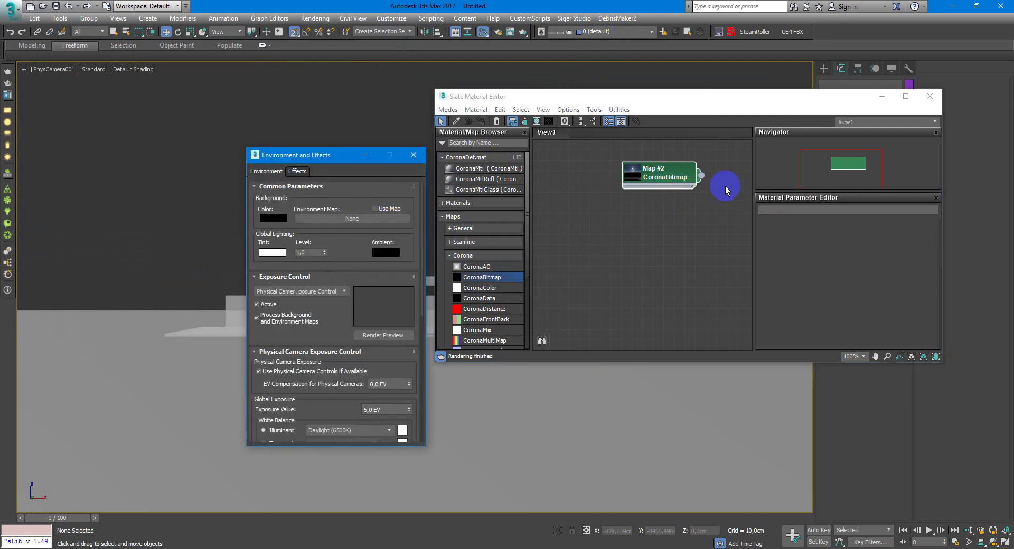
left_click_drag(701, 175, 355, 224)
left_click(324, 331)
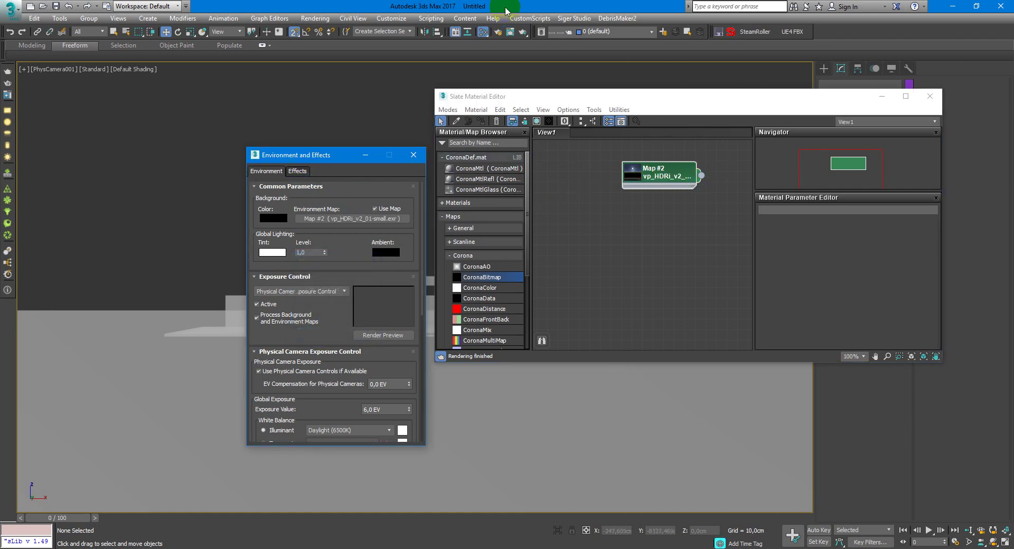
left_click(315, 18)
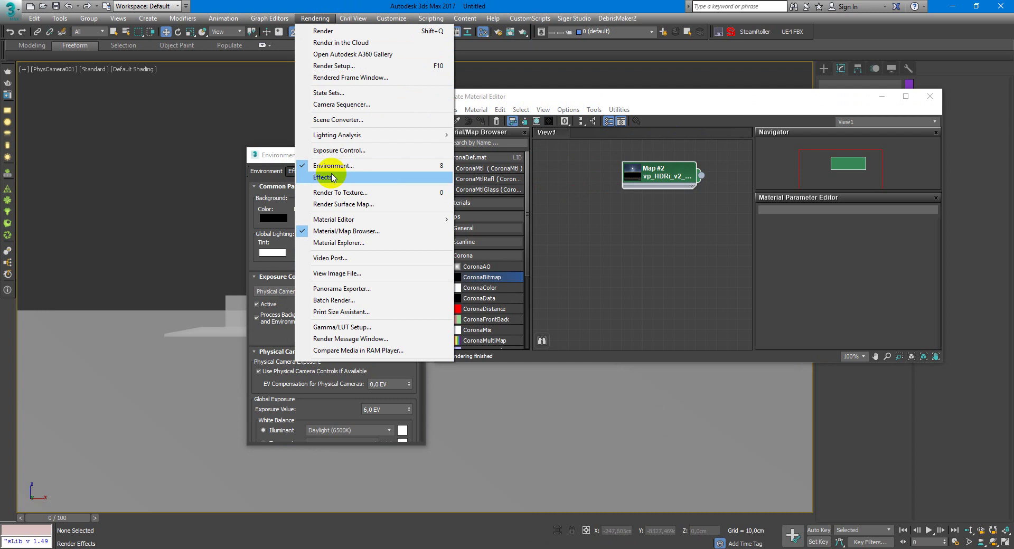
left_click(370, 4)
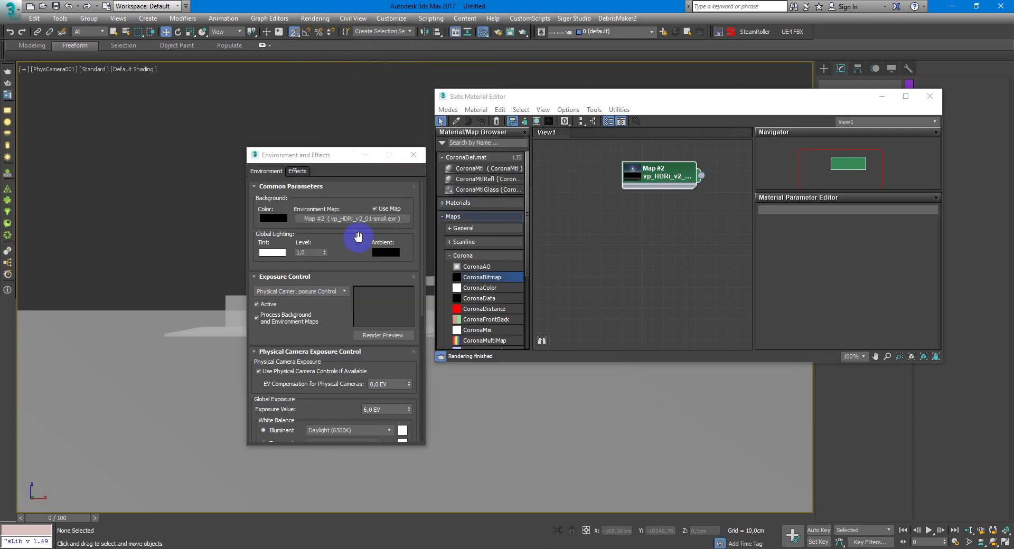
left_click(411, 156)
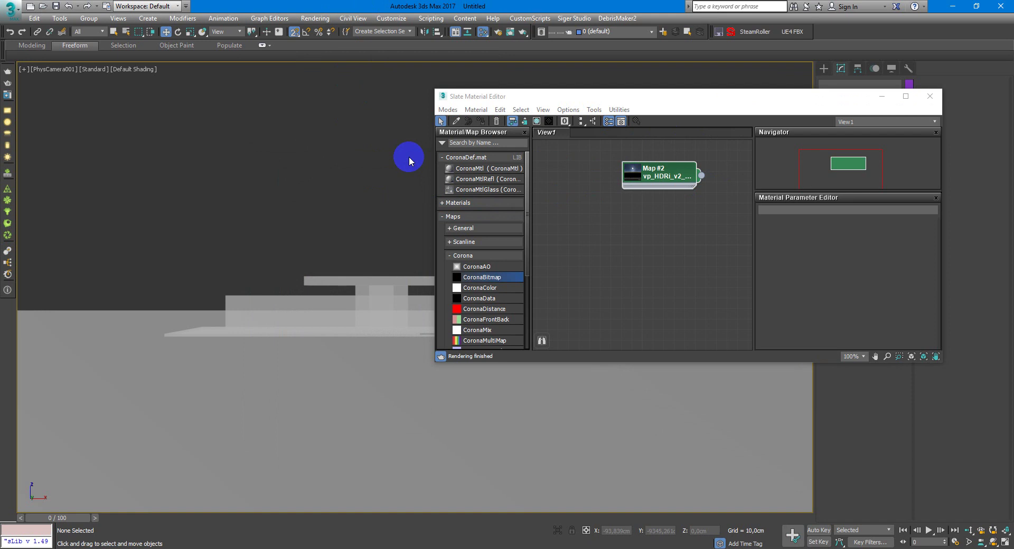
Switch the environment's exposure control to <no exposure control>
key("8")
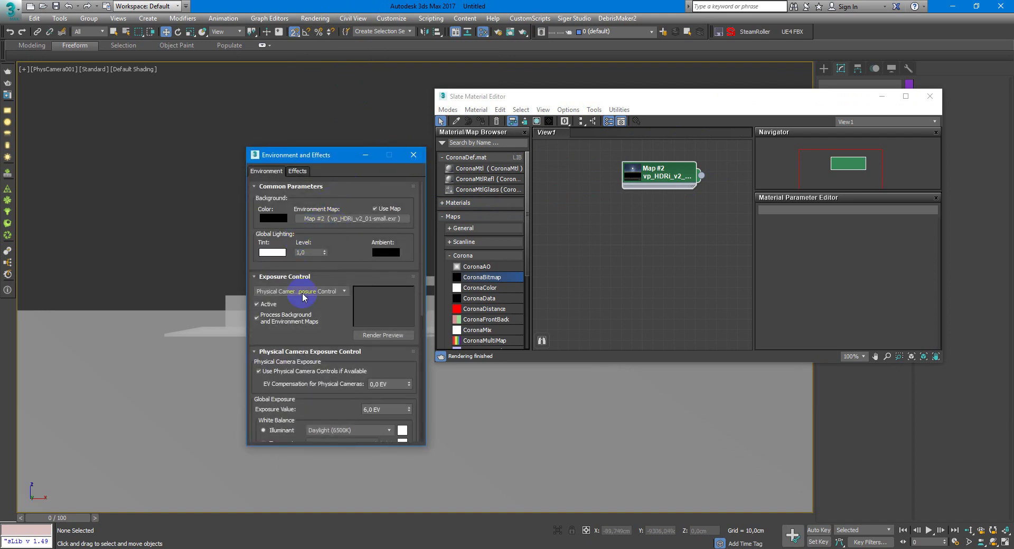
left_click(301, 291)
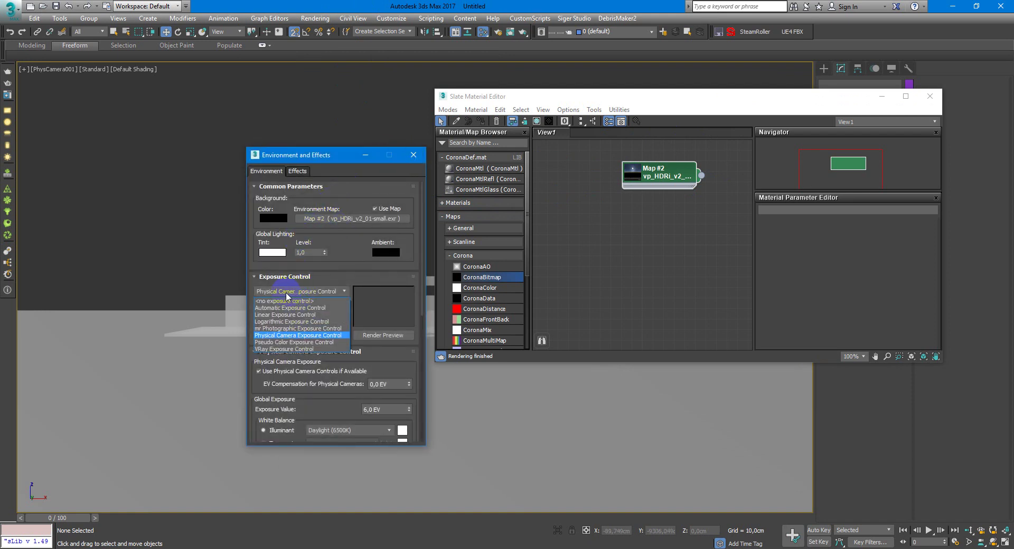
left_click(287, 300)
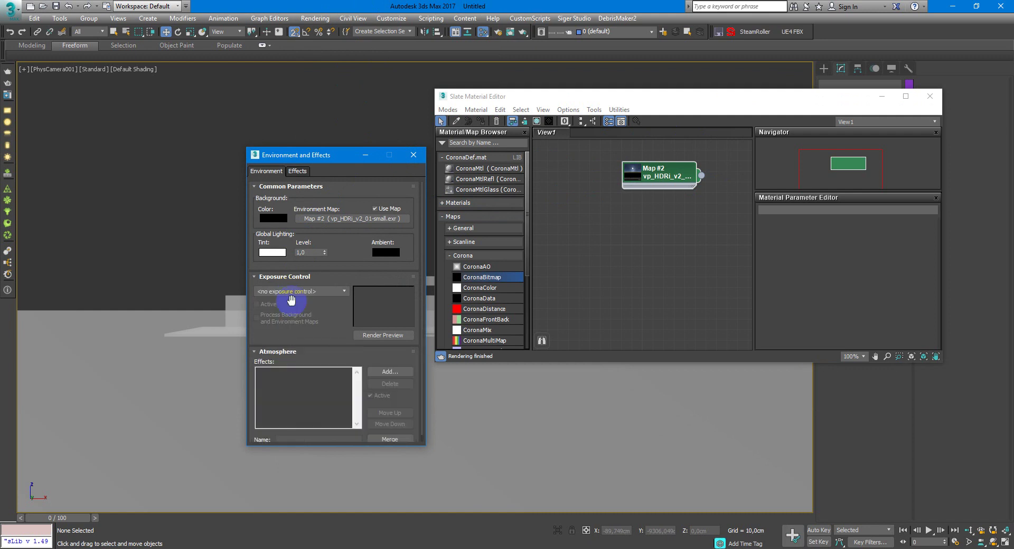
left_click(407, 165)
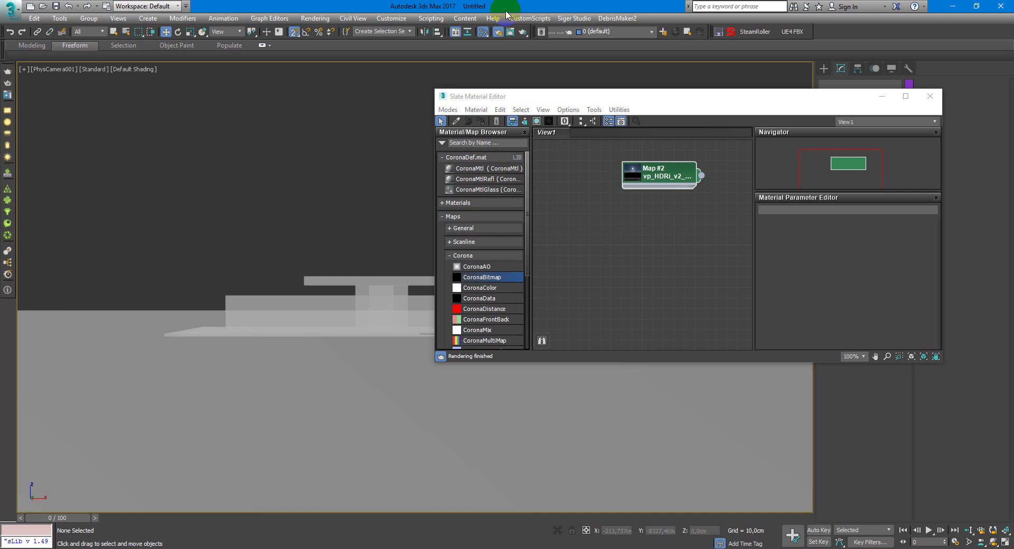
Set the render's secondary GI solver to Path Tracing and close the render setup and Slate Material Editor
key("F10")
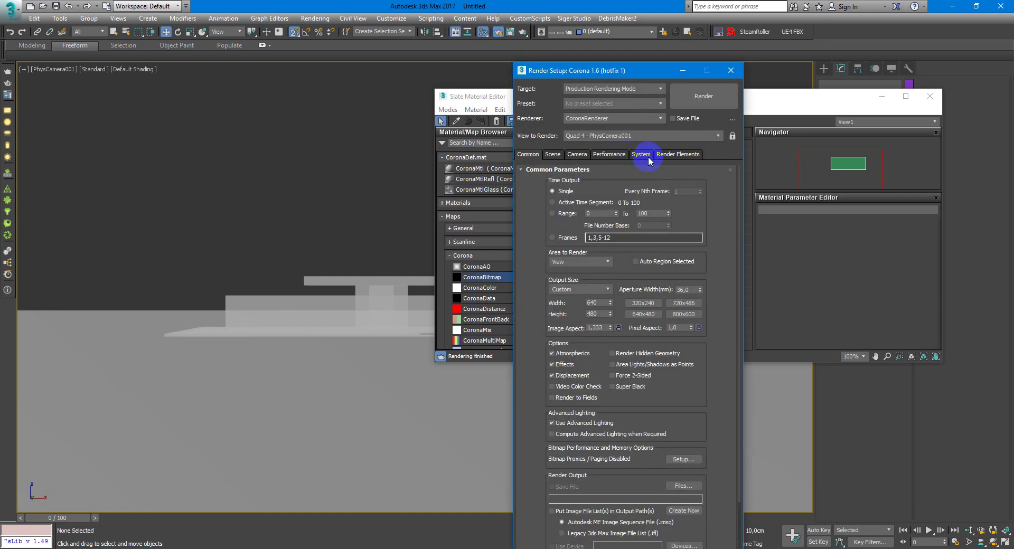
left_click(609, 154)
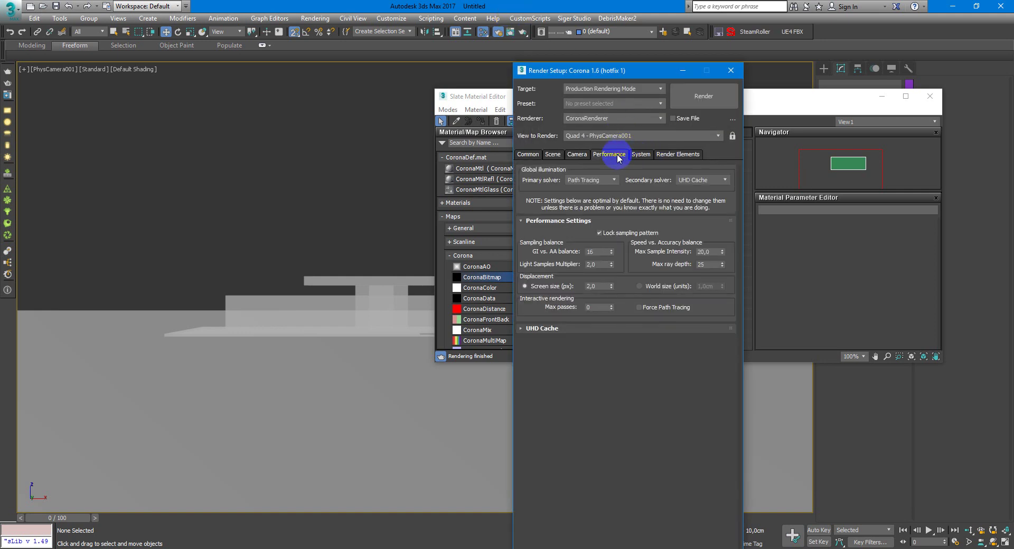
left_click(702, 180)
left_click(706, 201)
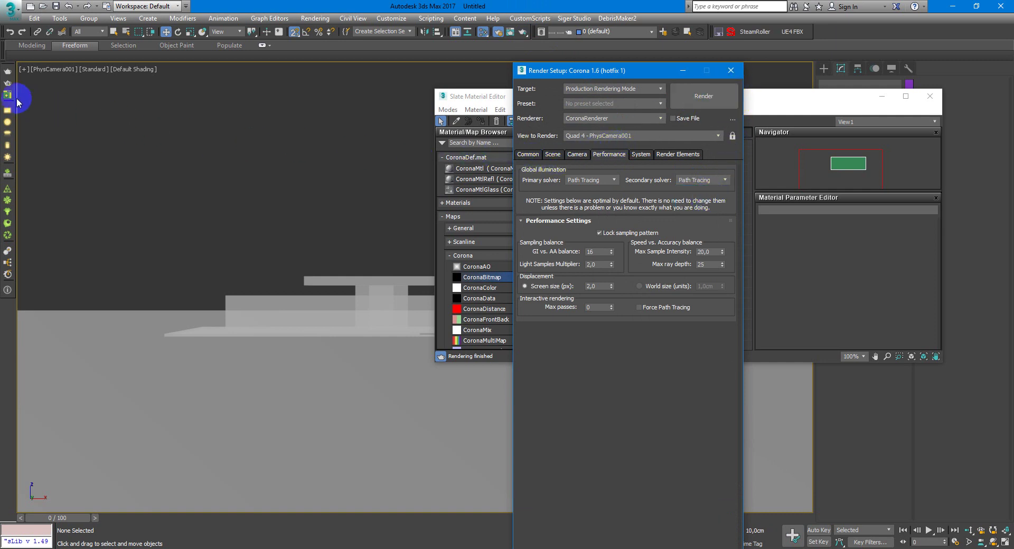
left_click(716, 71)
left_click(730, 71)
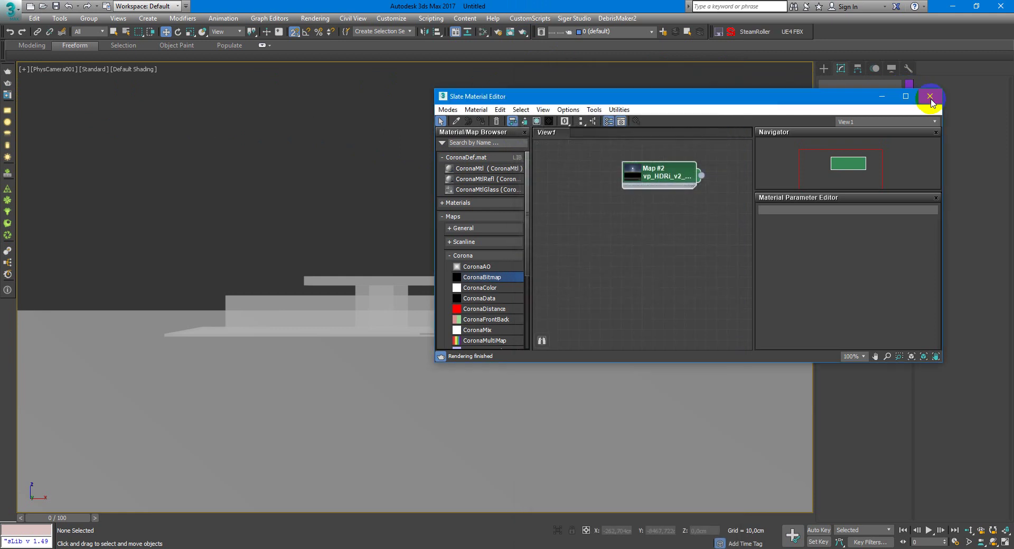
left_click(929, 96)
Show all four viewports and display safe frames in the PhysCamera001 view
key("alt+w")
scroll(316, 156, "down", 3)
middle_click_drag(339, 176, 367, 106)
left_click(350, 364)
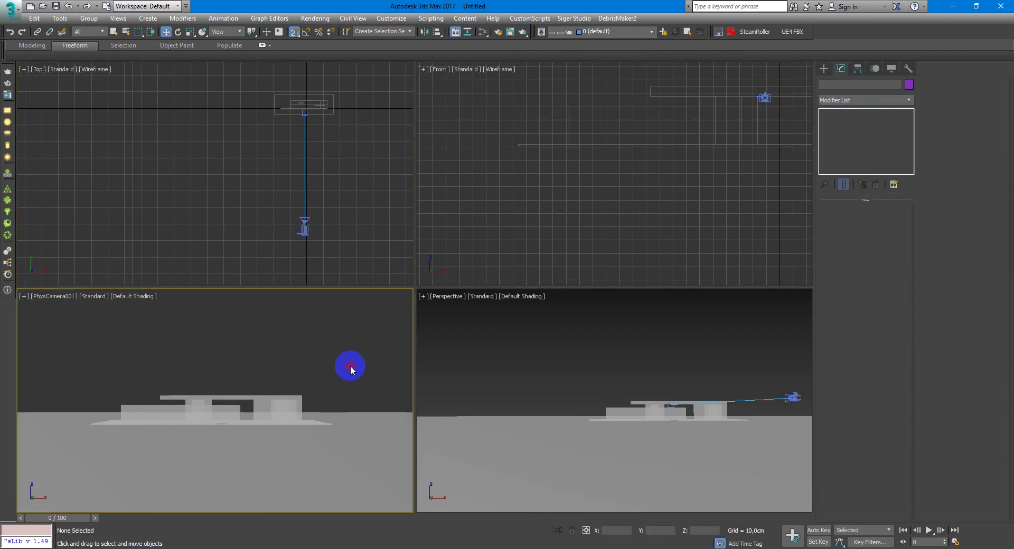
key("shift+f")
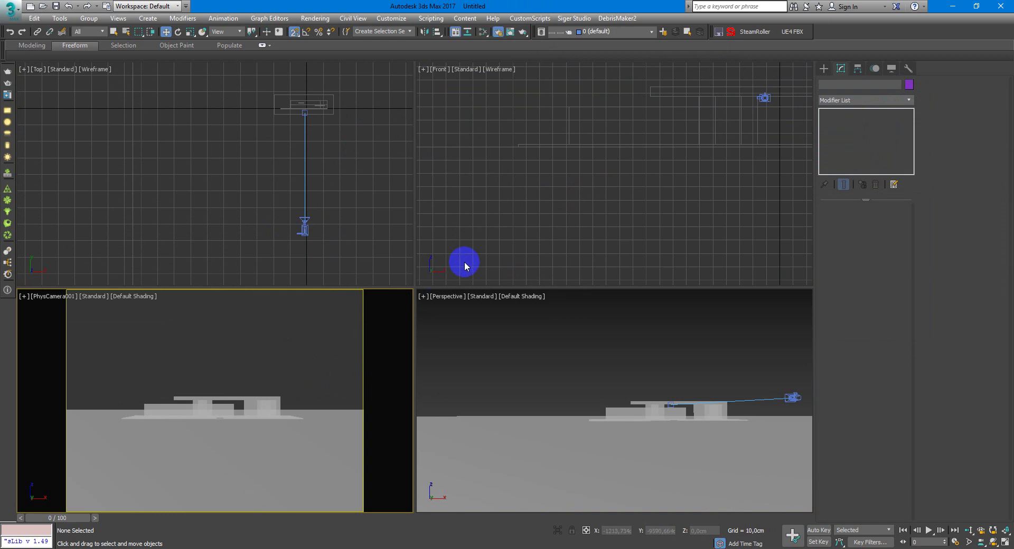
Set the render output size to the HDTV (video) preset at 1920 × 1080
key("F10")
left_click(527, 154)
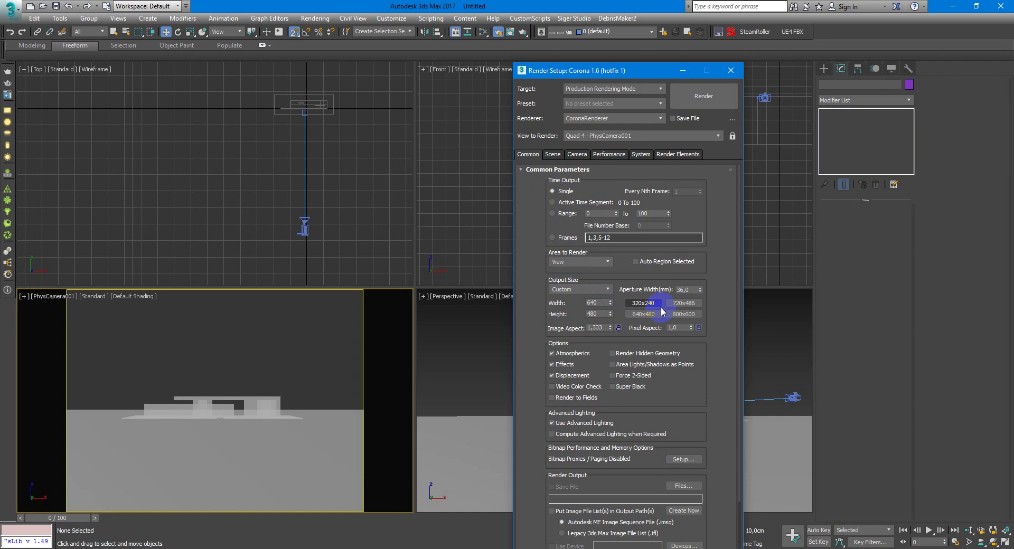
left_click(588, 289)
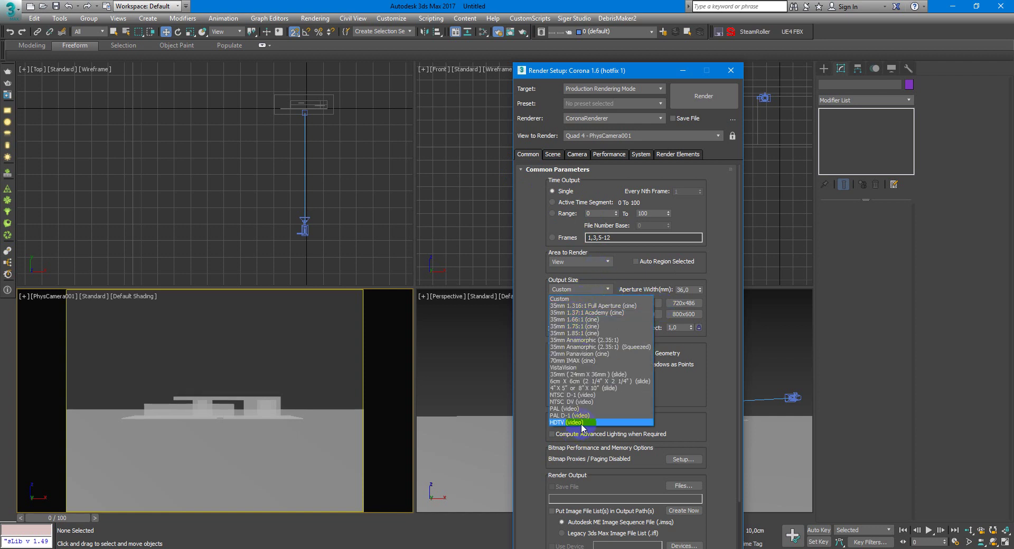
left_click(581, 423)
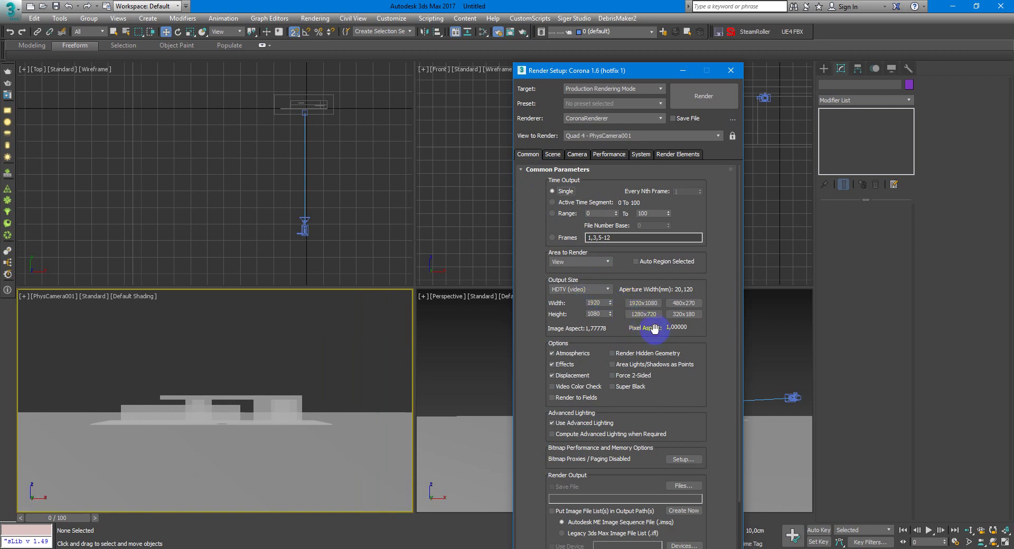
left_click(309, 239)
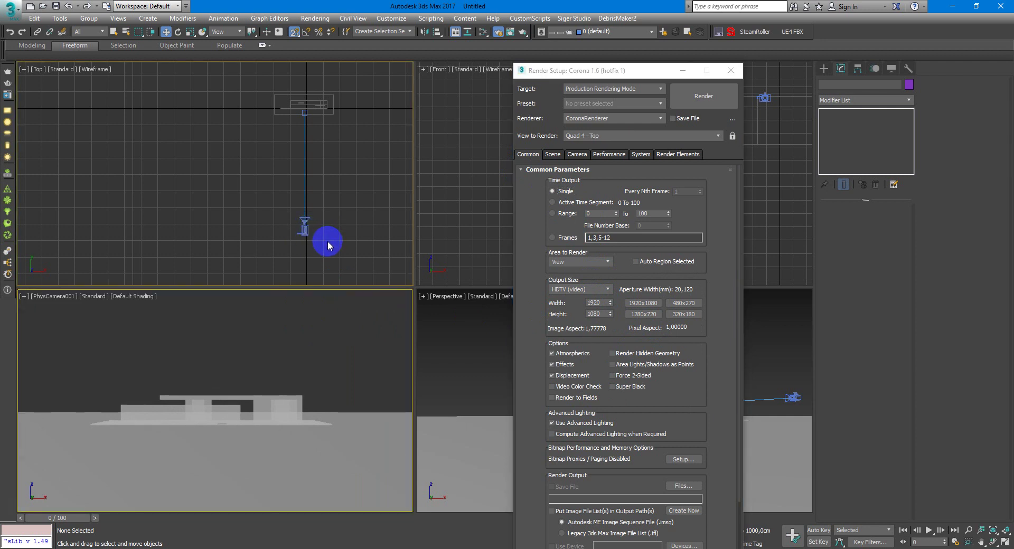
left_click(722, 71)
Move the physical camera closer to the pavilion in the top view, to a Y position of about -4573 cm
left_click(305, 227)
left_click(309, 196)
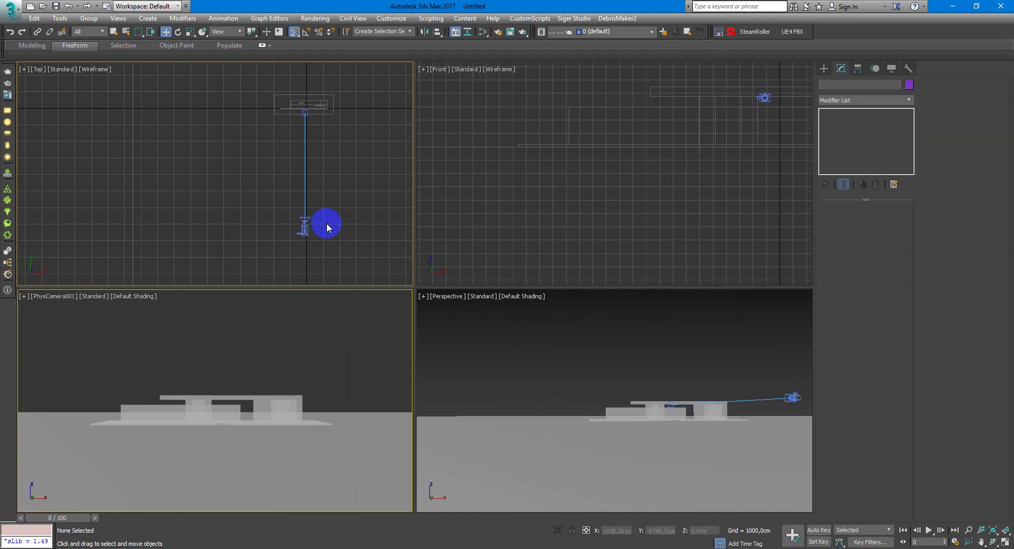
left_click(292, 232)
left_click_drag(303, 206, 306, 184)
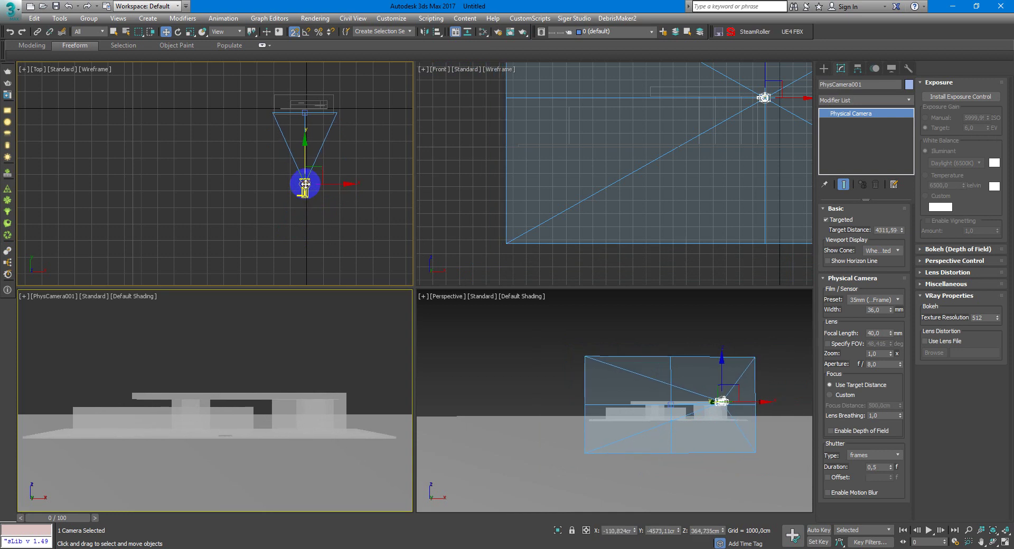
Maximize the camera view, shift the camera vertically to reframe the pavilion, and turn off the objects' see-through display
key("alt+w")
key("s")
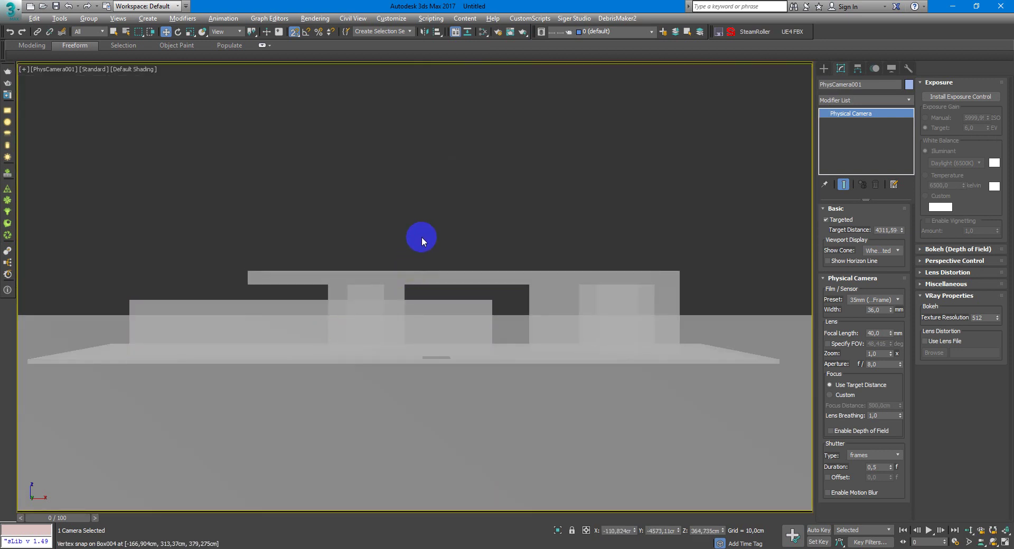
middle_click_drag(422, 240, 418, 199)
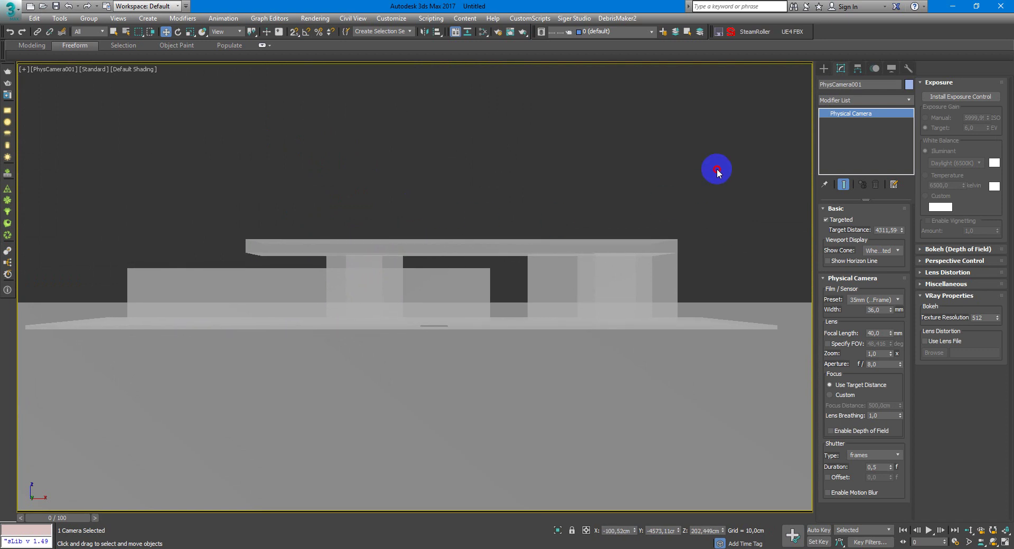
left_click_drag(716, 169, 165, 344)
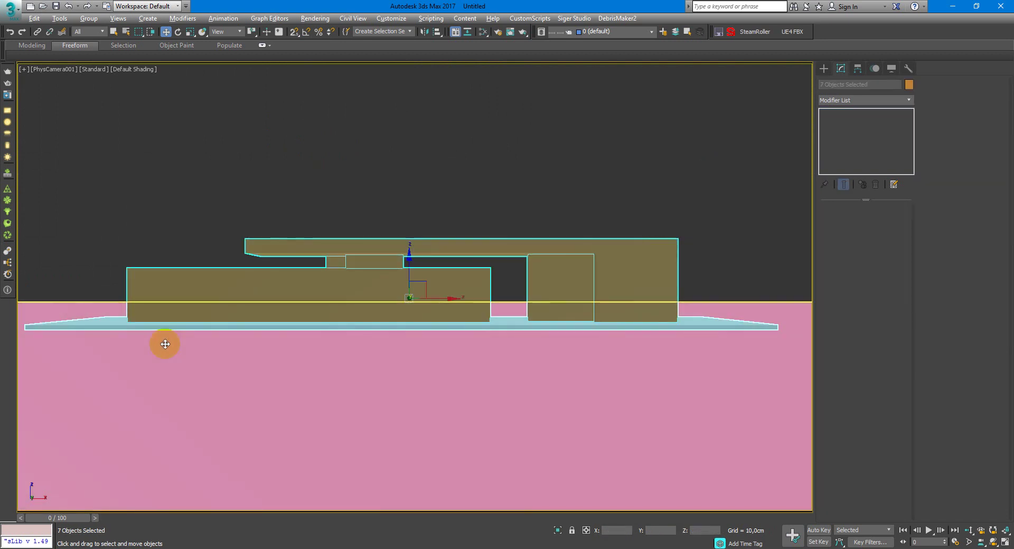
left_click(394, 195)
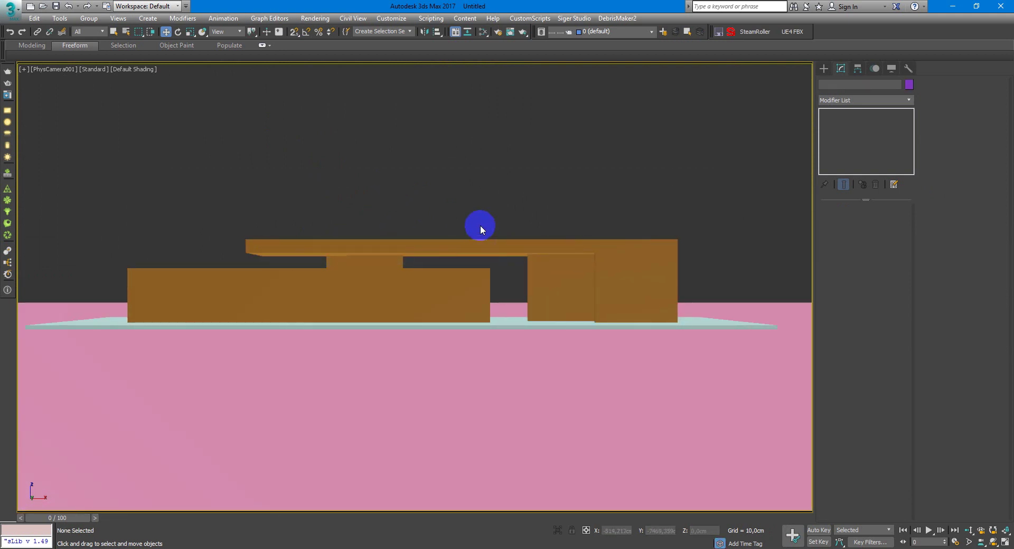
middle_click_drag(480, 225, 480, 229)
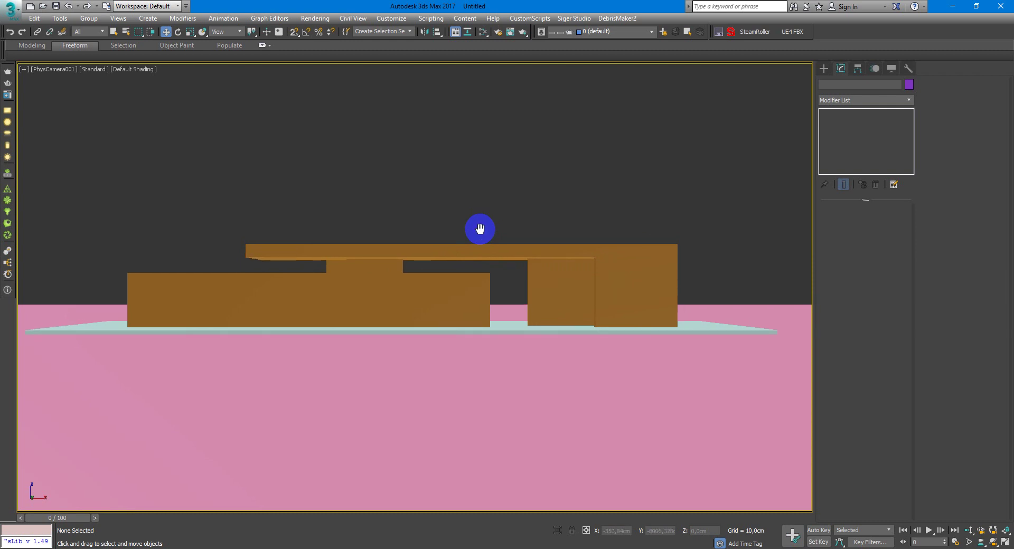
Start a Corona Interactive render of the camera view and shrink its frame buffer window to a 616 × 347 px image
left_click(13, 88)
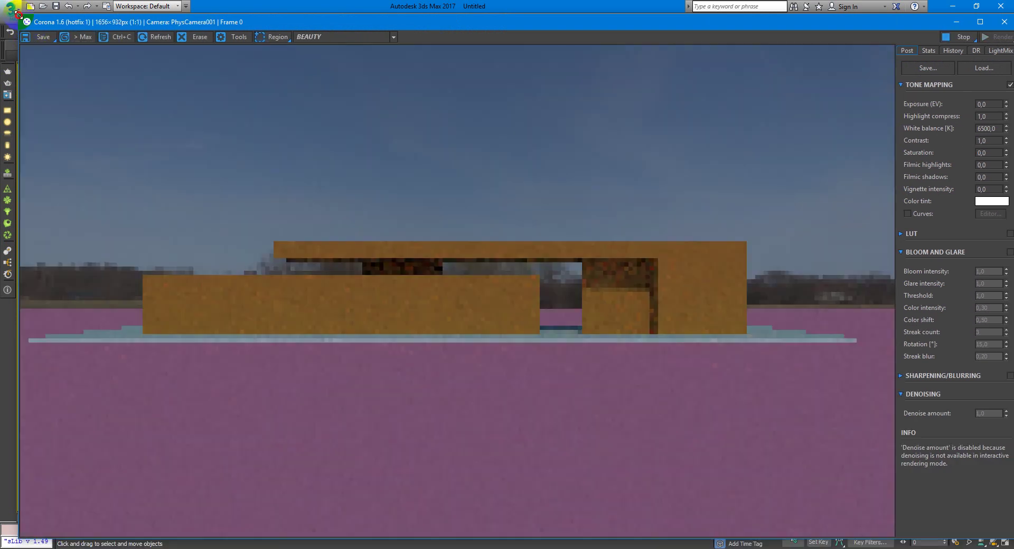
left_click_drag(18, 14, 654, 384)
left_click_drag(822, 245, 568, 140)
left_click(575, 8)
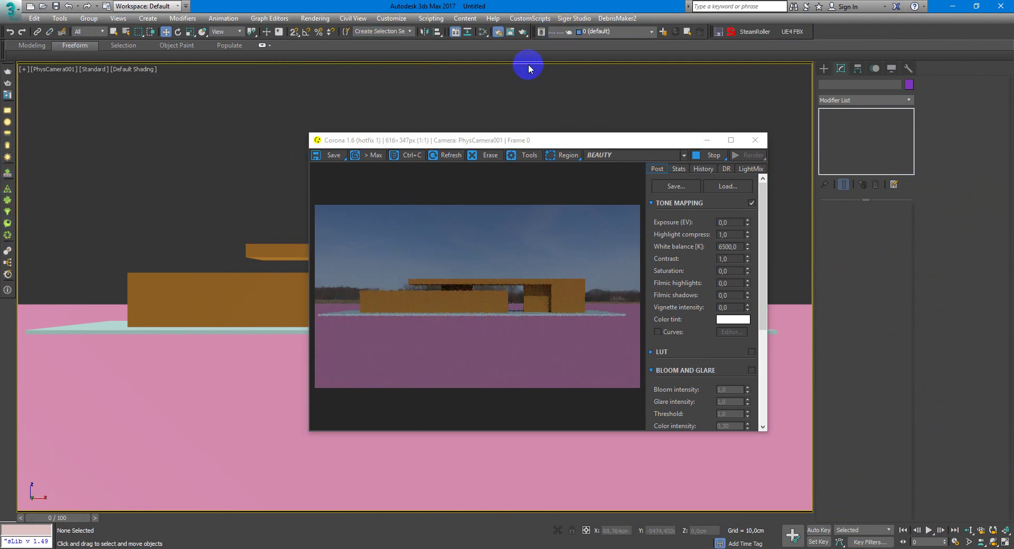
Open the Corona scene render settings and add a CoronaMtl material in the Slate Material Editor
key("F10")
left_click_drag(528, 29, 833, 47)
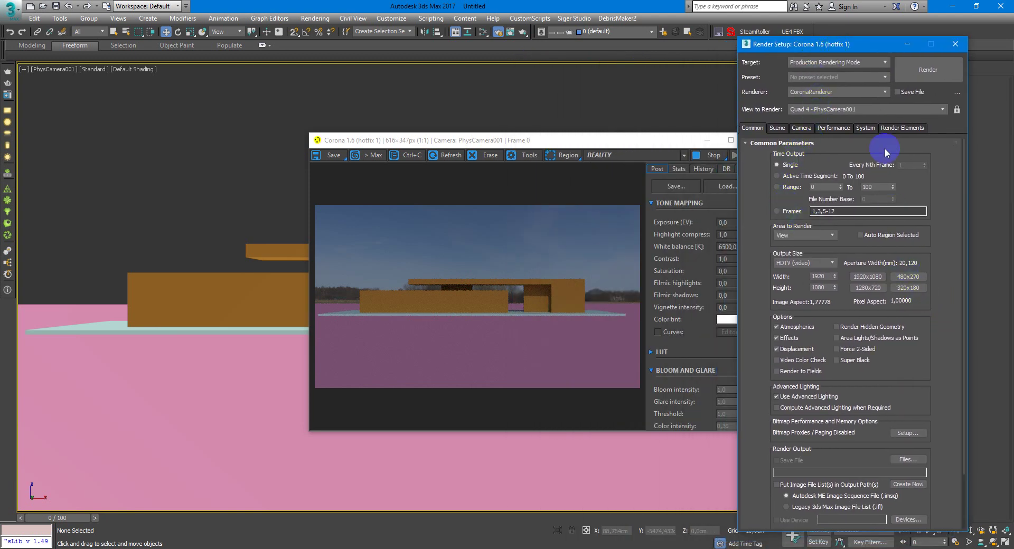
left_click(775, 128)
left_click(498, 9)
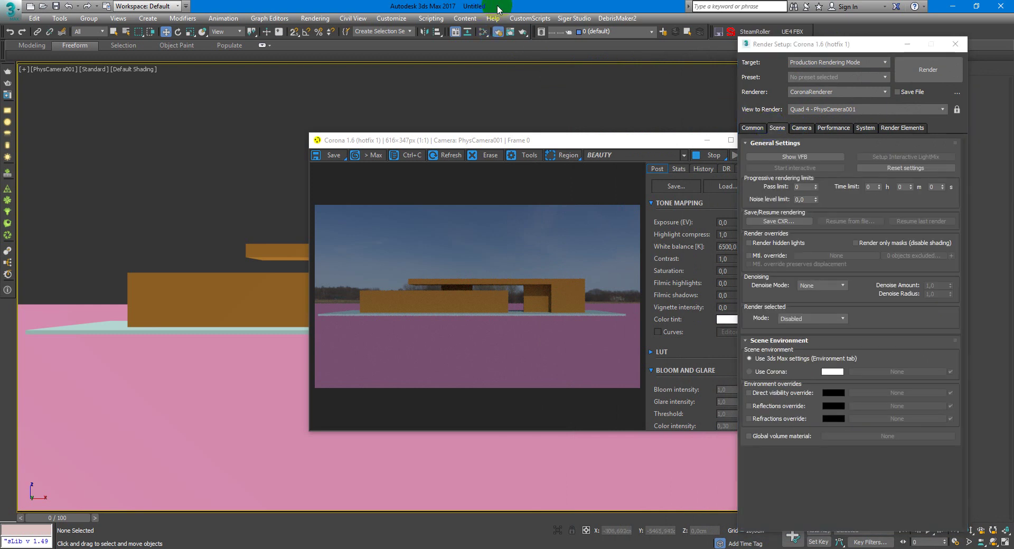
key("m")
left_click_drag(492, 170, 672, 240)
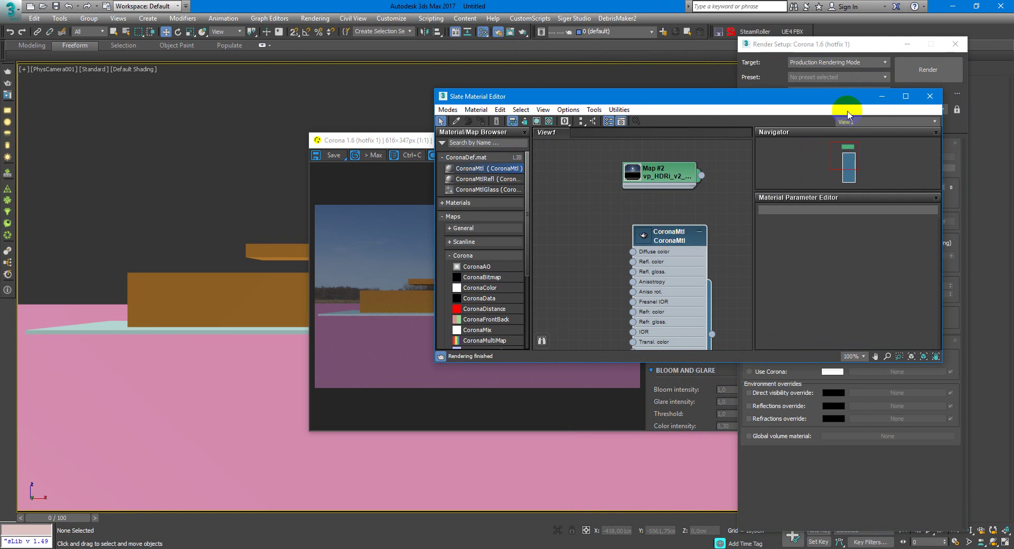
left_click_drag(840, 108, 646, 93)
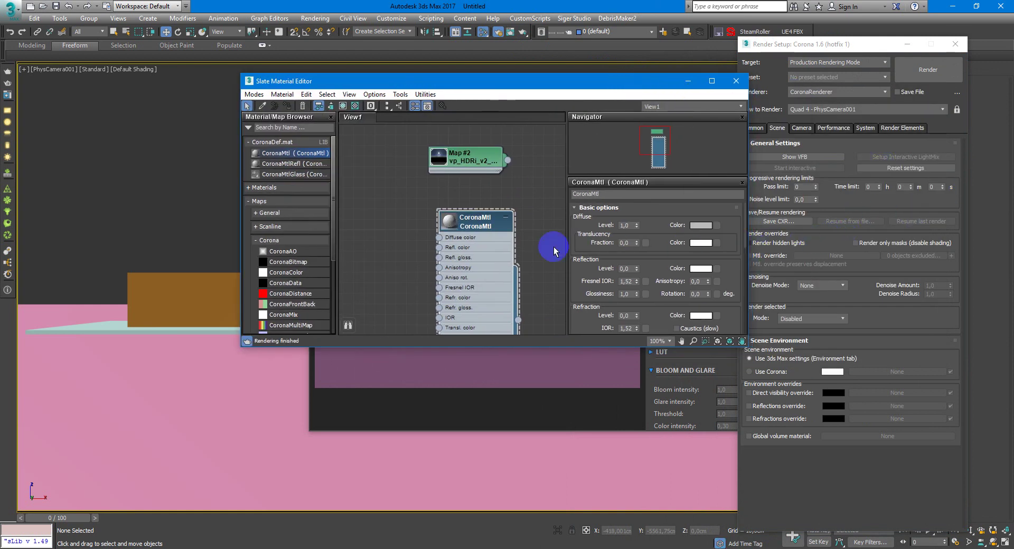
left_click_drag(477, 222, 467, 201)
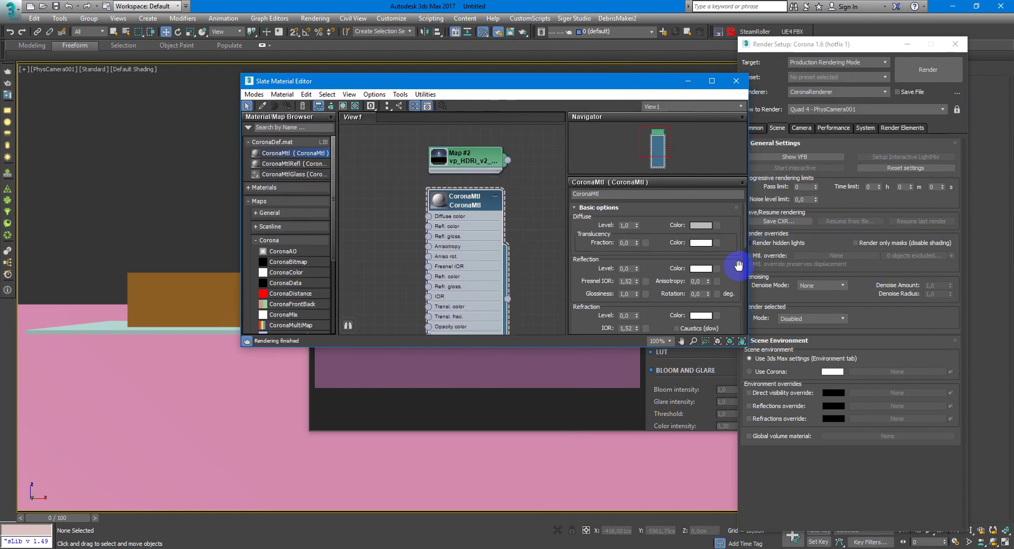
Assign the CoronaMtl as the render's material override, then minimize the Slate Material Editor and render setup
left_click_drag(507, 298, 811, 257)
left_click(835, 324)
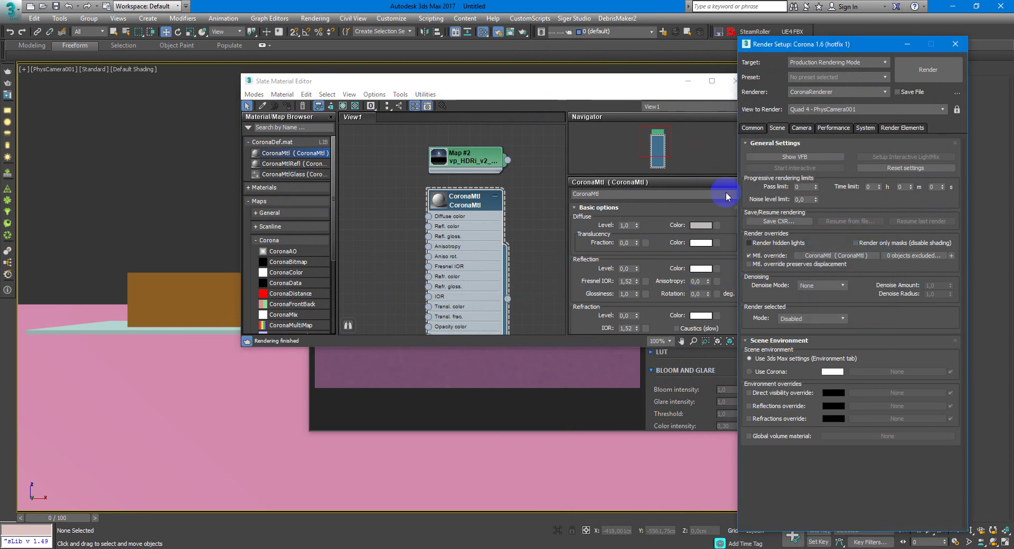
left_click(688, 81)
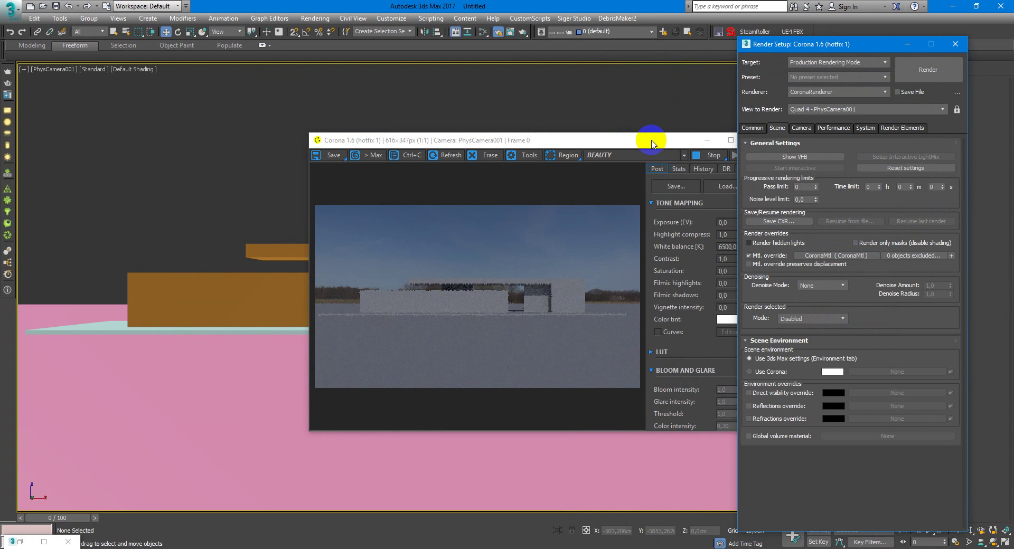
left_click(922, 61)
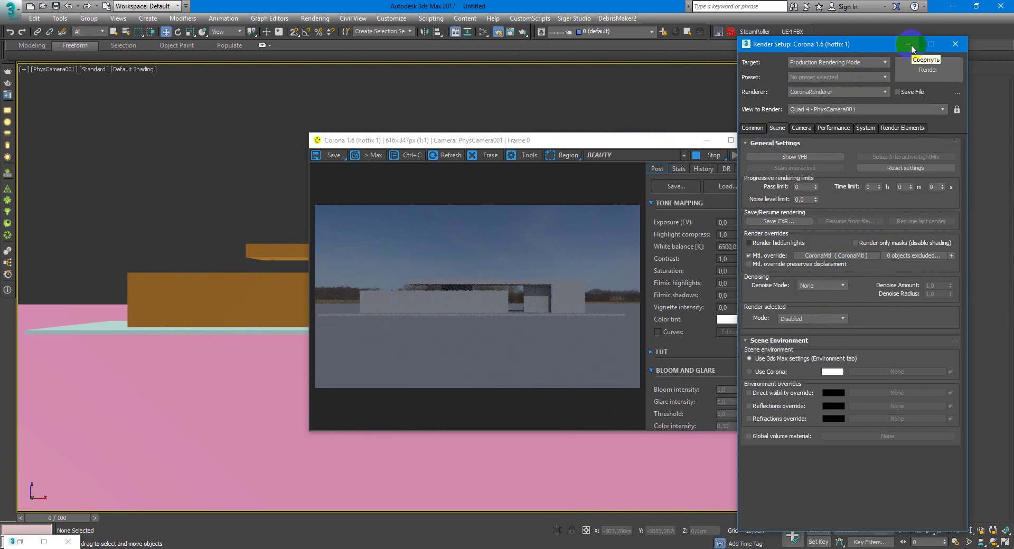
left_click(910, 46)
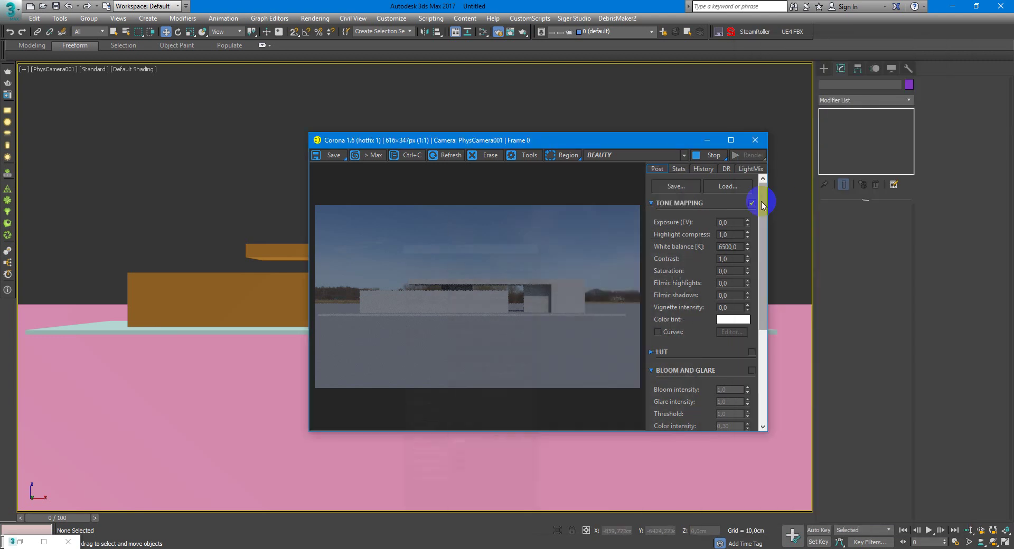
Set the tone mapping exposure to 1,50 EV and try out other white balance values
left_click(731, 223)
type("2")
key("Return")
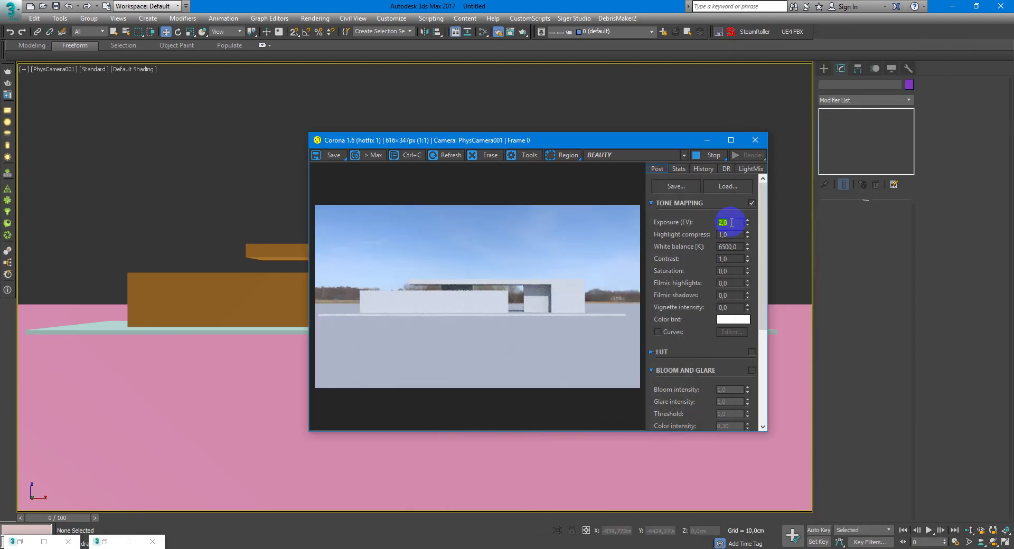
type("1,50")
key("Return")
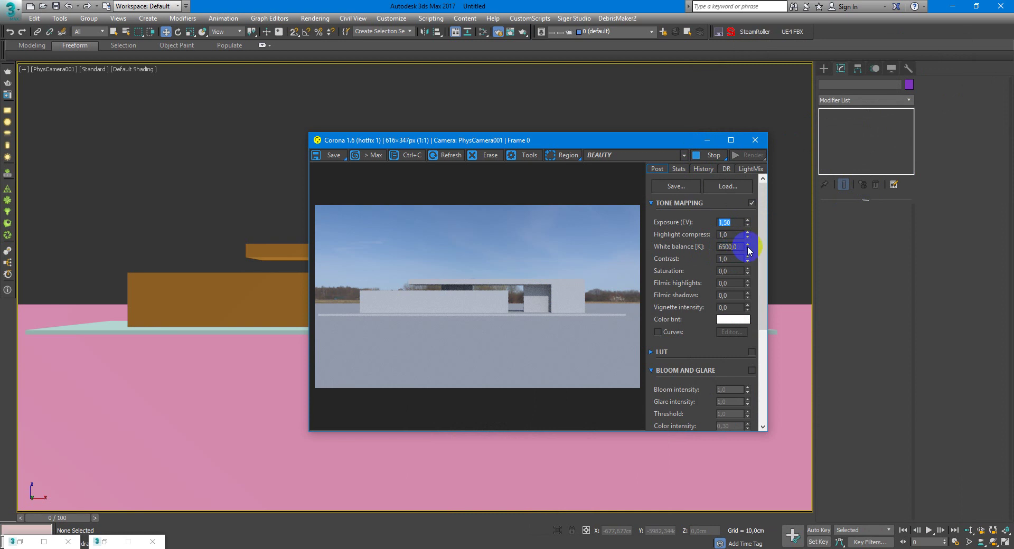
mouse_move(749, 251)
left_mouse_down()
mouse_move(748, 264)
mouse_move(751, 210)
left_mouse_up()
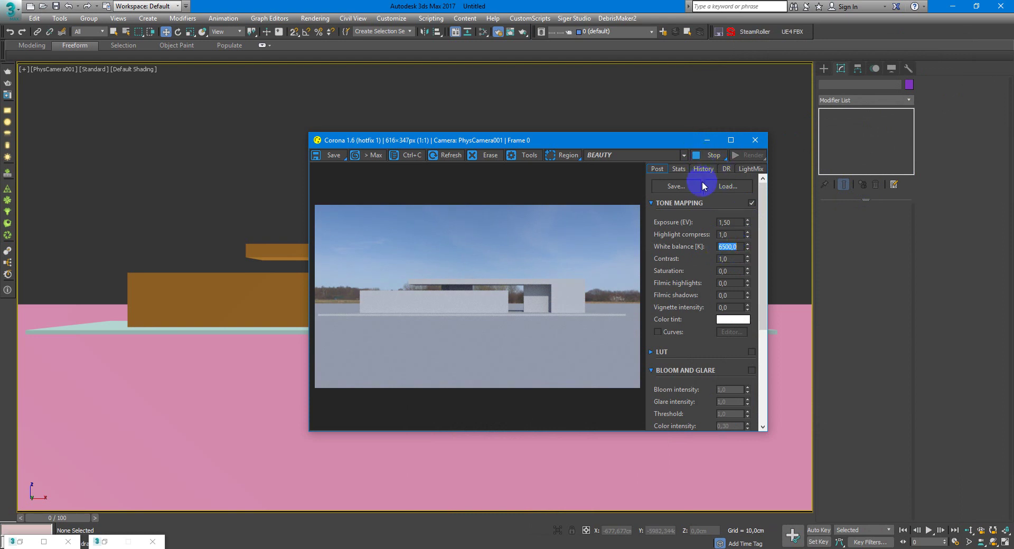
Stop the interactive render, close the frame buffer, and bring back the Slate Material Editor
left_click(711, 156)
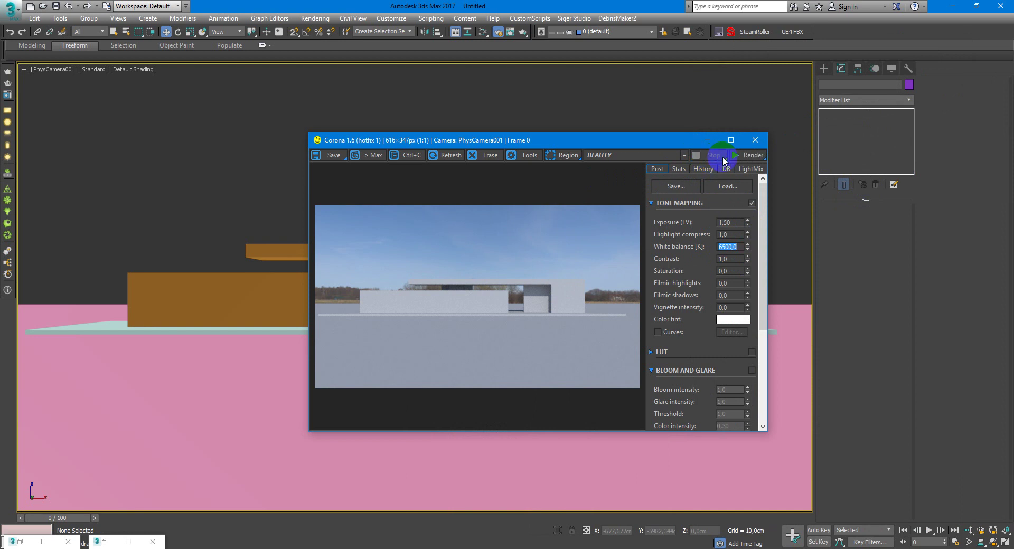
left_click(754, 140)
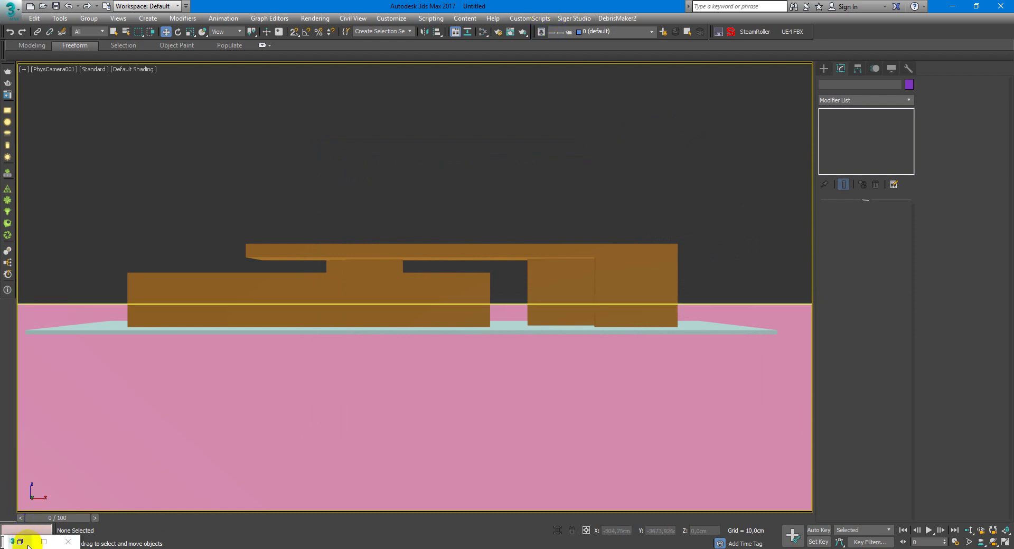
key("m")
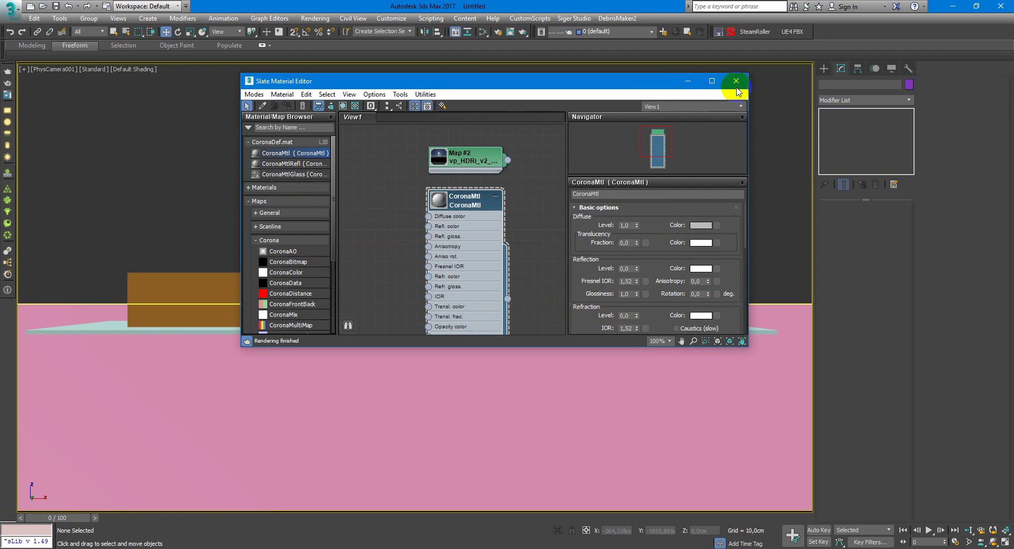
Close the Slate Material Editor and add the CMasking_ID, CMasking_WireColor and CShading_Alpha render elements in the render setup
left_click(736, 85)
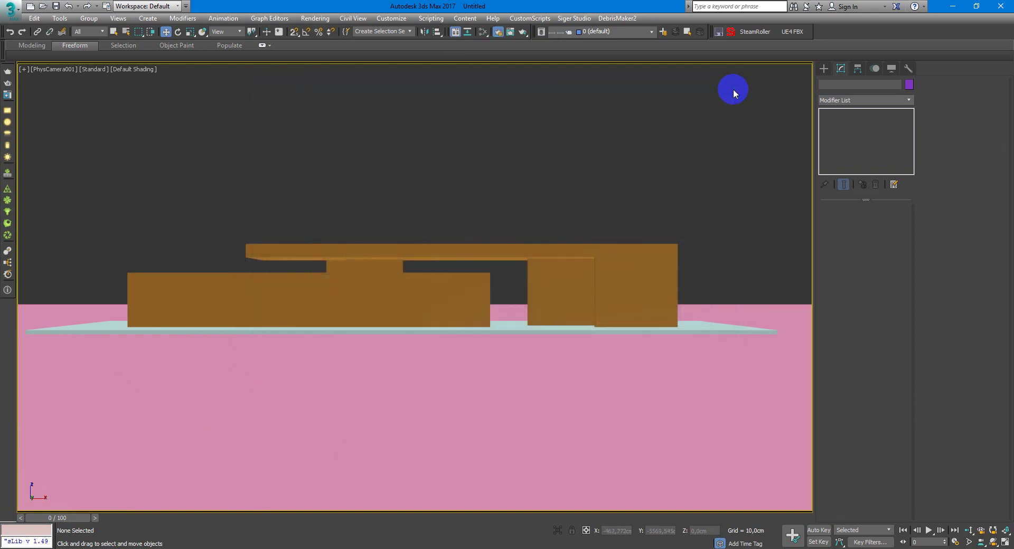
key("F10")
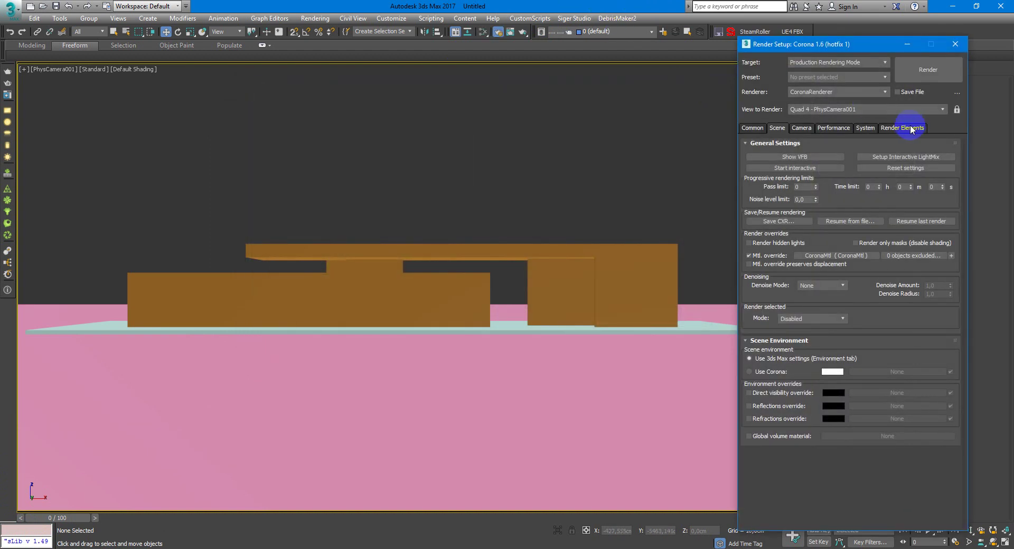
left_click(903, 128)
left_click(783, 168)
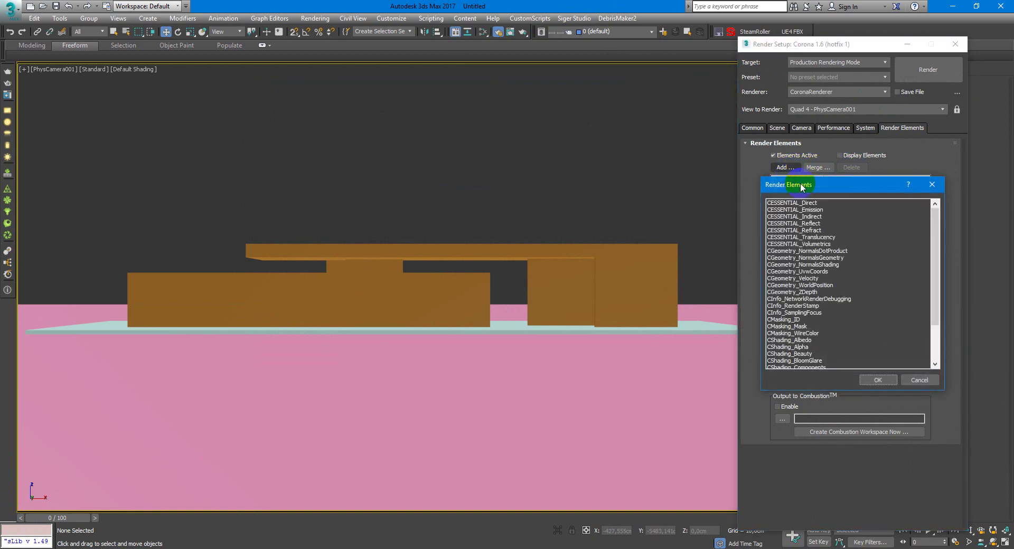
left_click_drag(935, 228, 930, 353)
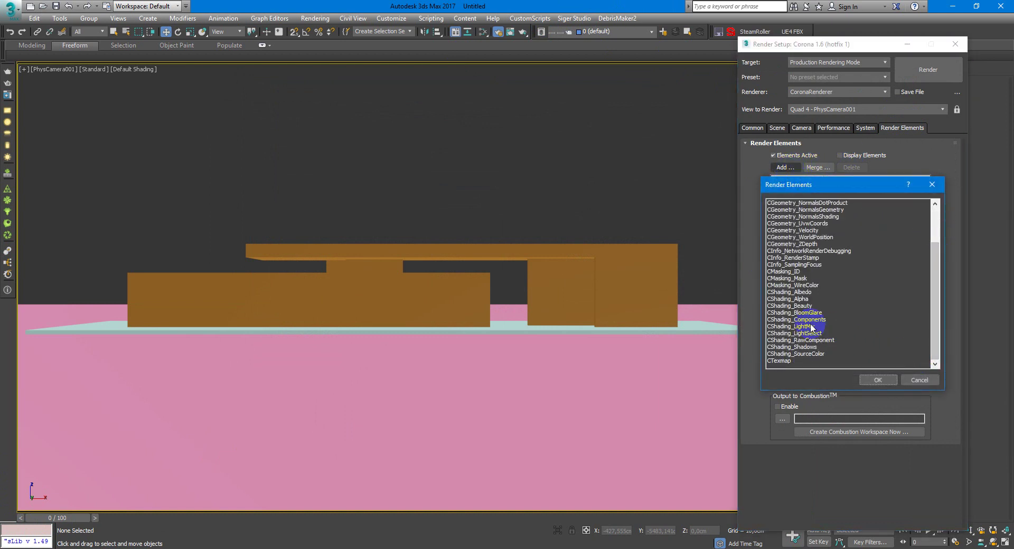
left_click(826, 285)
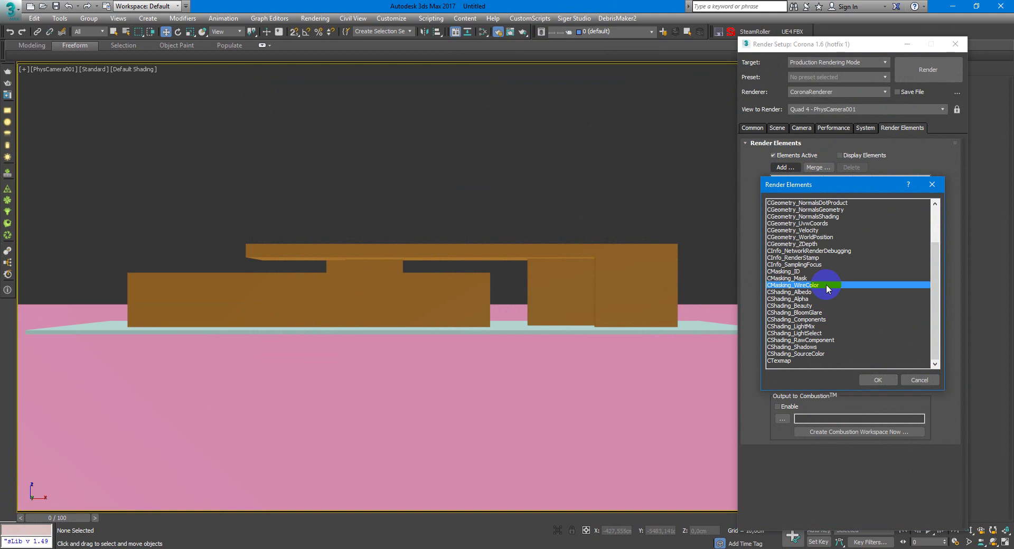
left_click(815, 271, "ctrl")
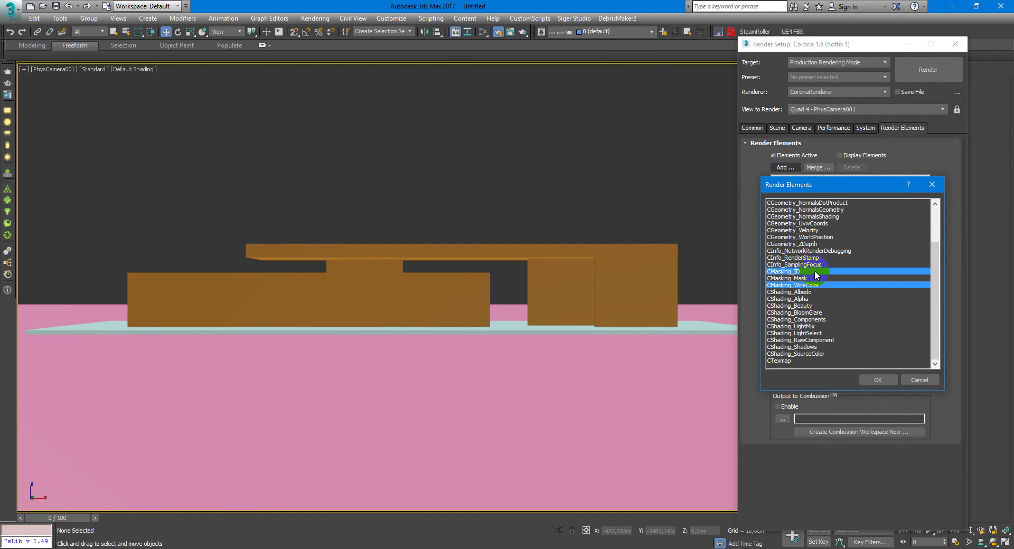
left_click(821, 299, "ctrl")
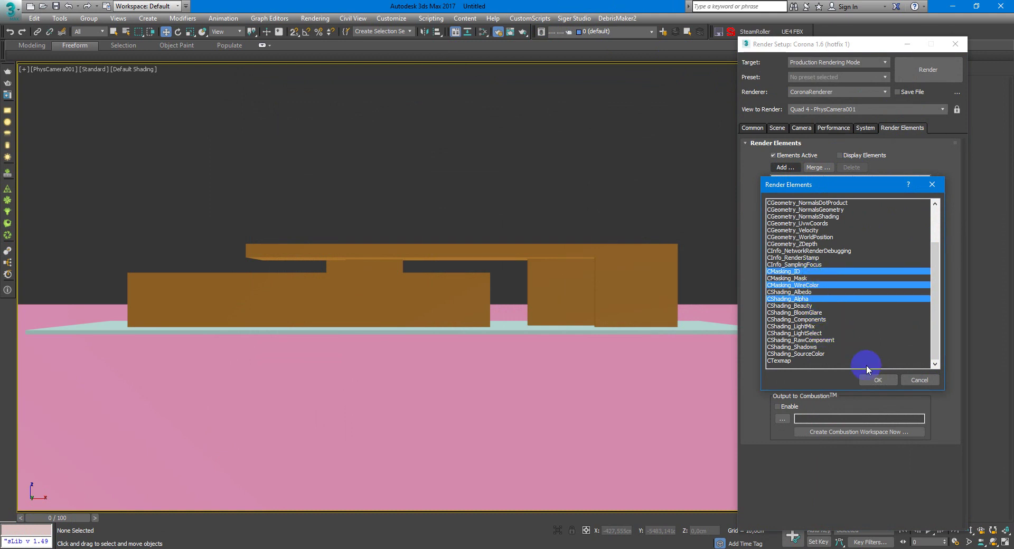
left_click(871, 380)
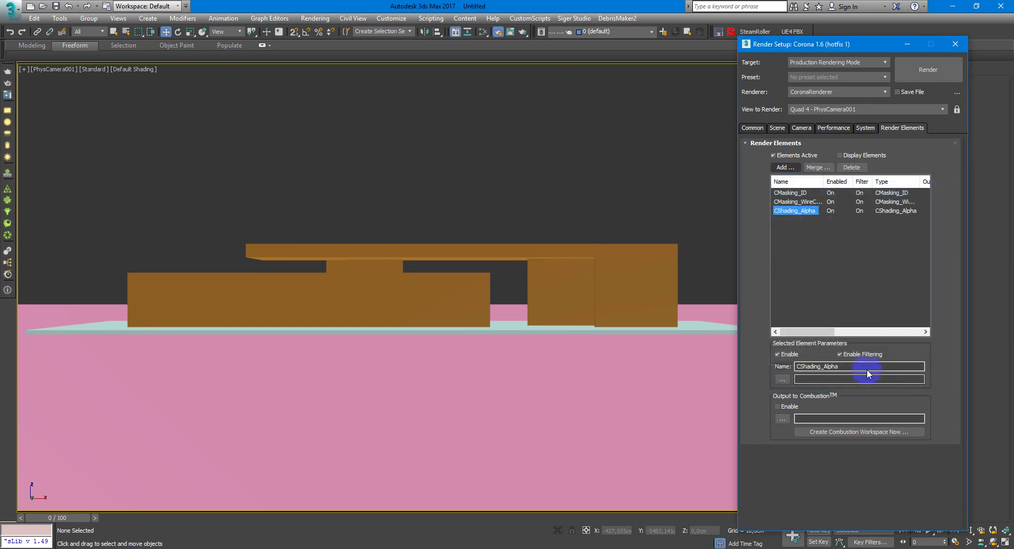
Render the PhysCamera001 view and inspect the Alpha, CMasking_ID, CMasking_WireColor and CShading_Alpha passes, then return to BEAUTY
left_click(937, 73)
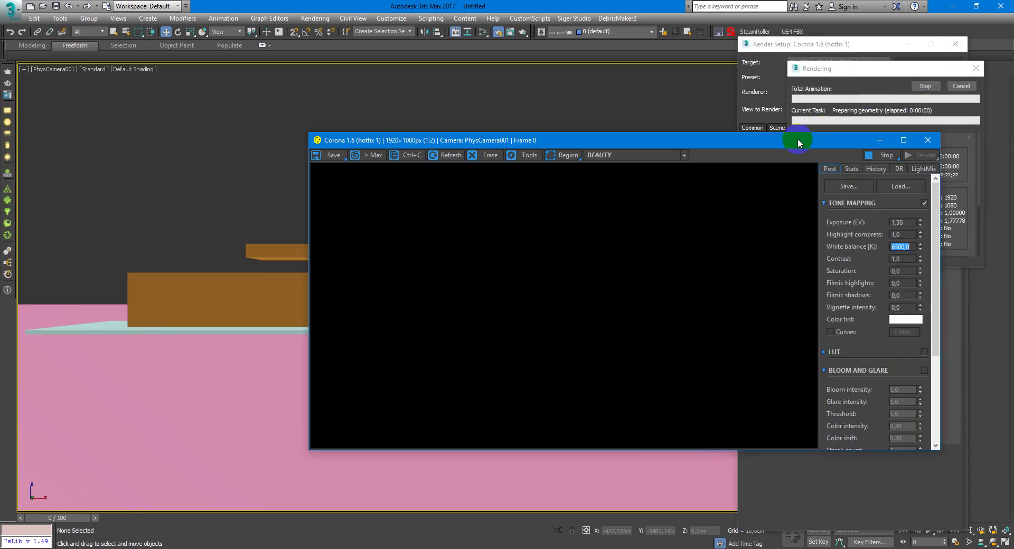
left_click_drag(797, 139, 651, 123)
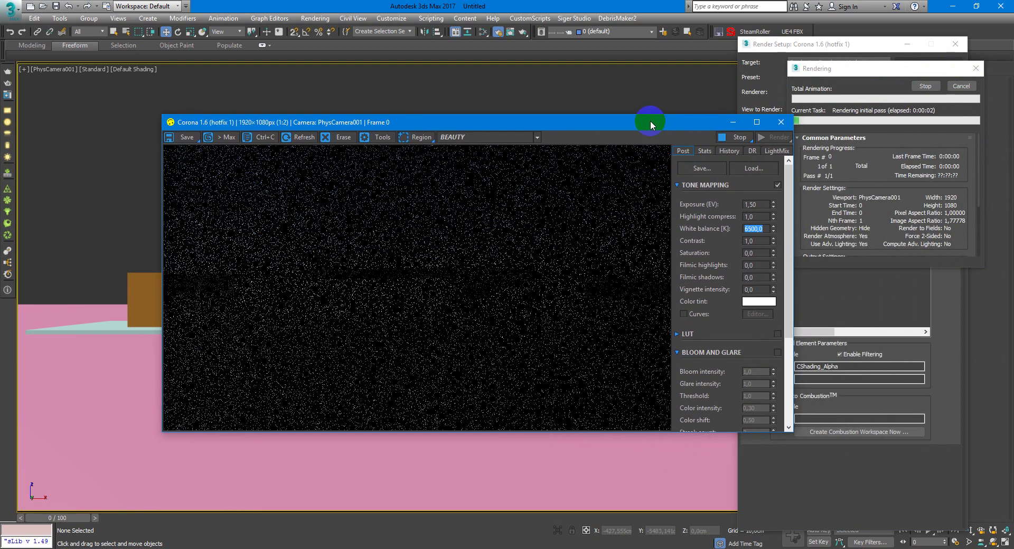
left_click(494, 137)
left_click(486, 159)
left_click(494, 138)
left_click(490, 168)
left_click(502, 138)
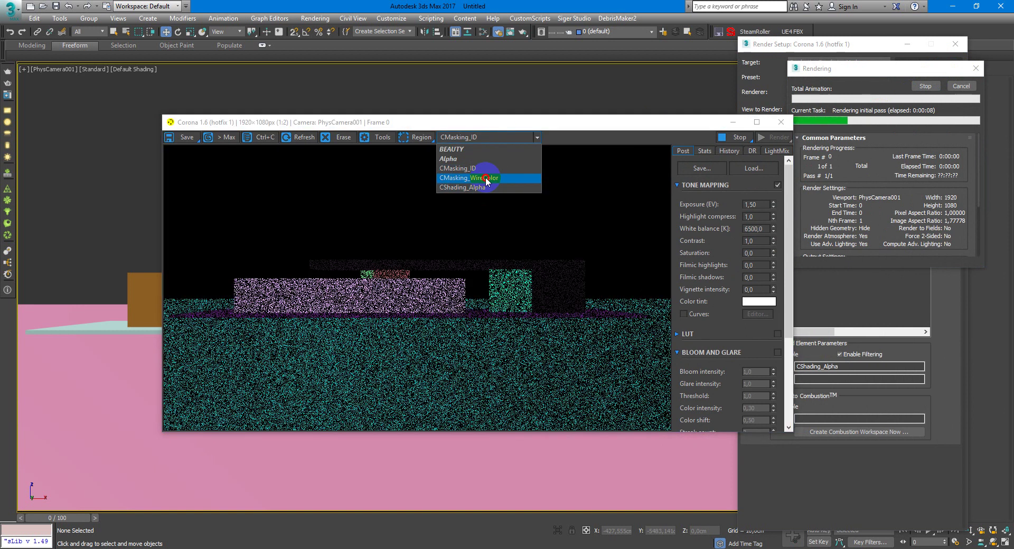
left_click(482, 178)
left_click(505, 138)
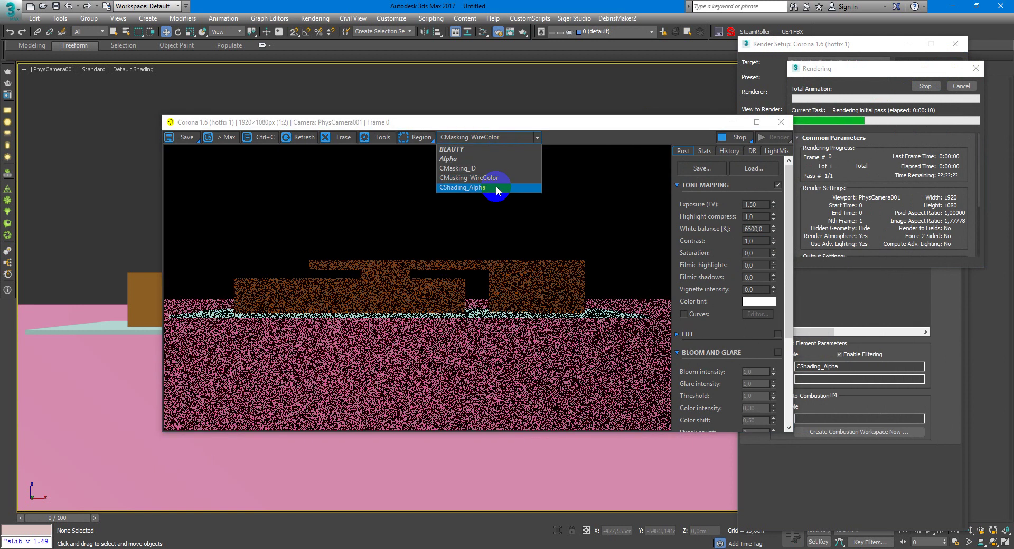
left_click(494, 187)
left_click(510, 137)
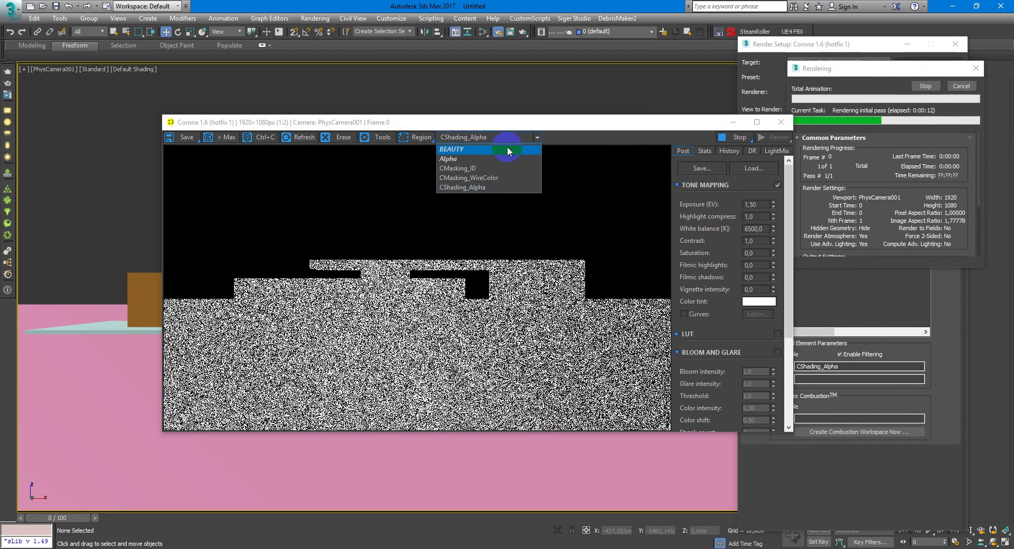
left_click(492, 149)
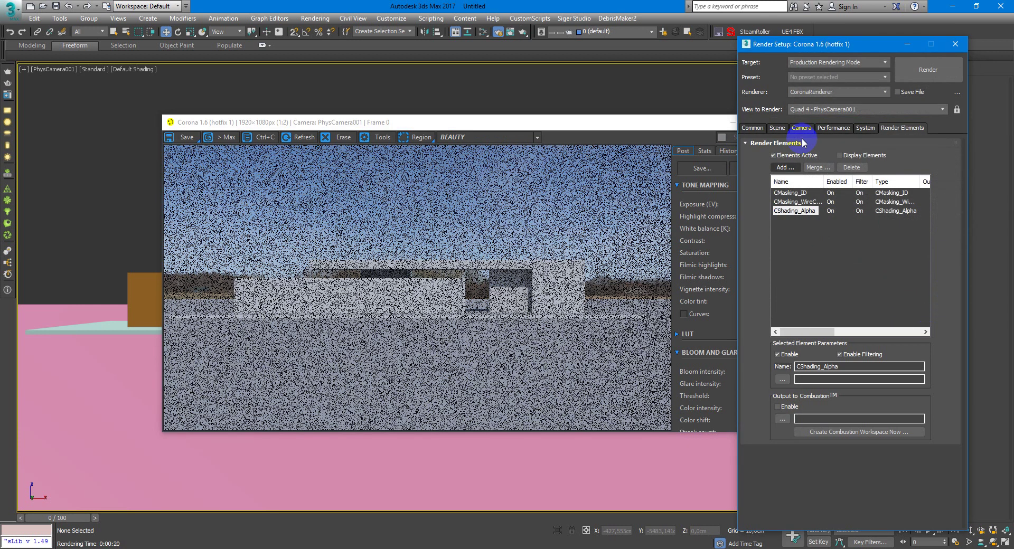
Set the Corona denoise mode to Full denoising and resume the last render
left_click(776, 128)
left_click(806, 285)
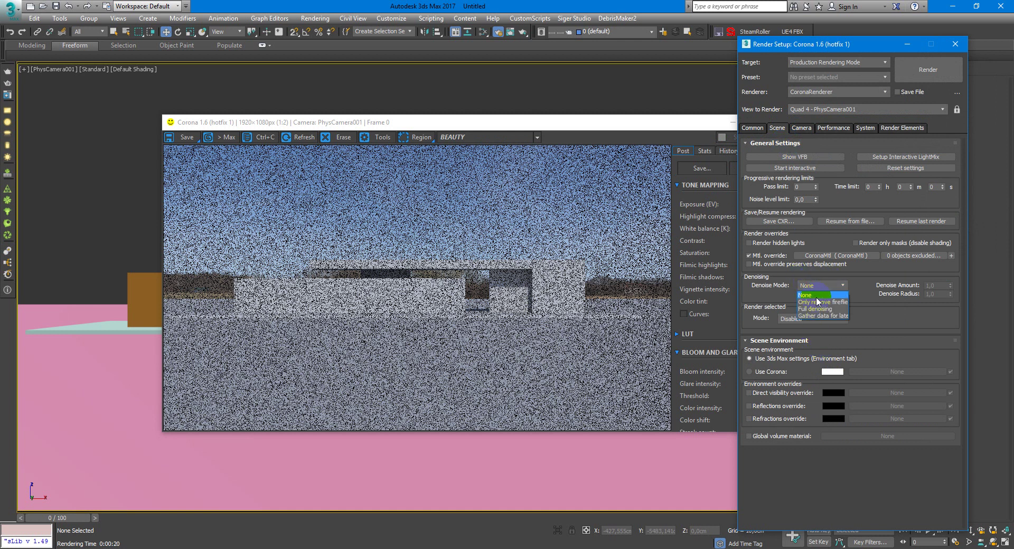
left_click(823, 309)
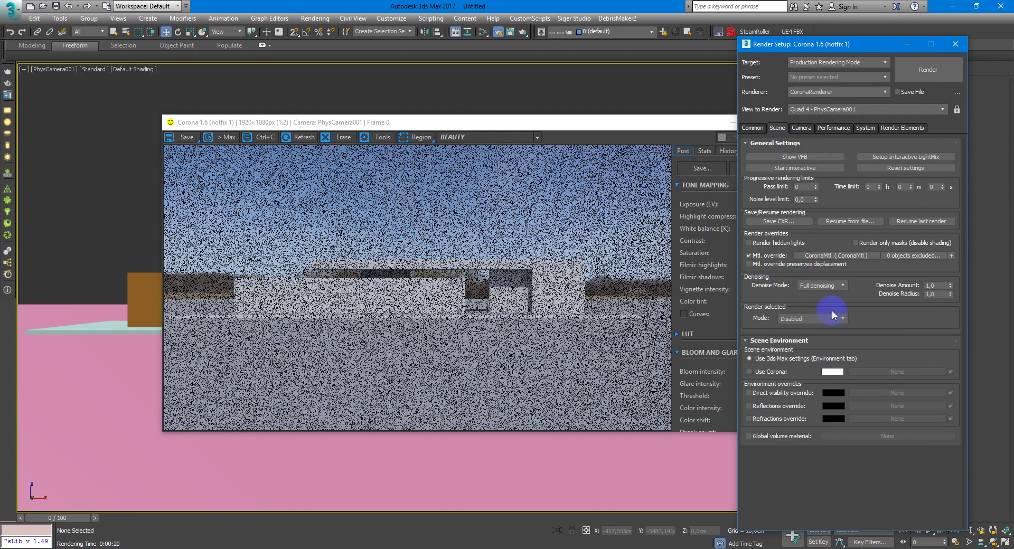
left_click(656, 150)
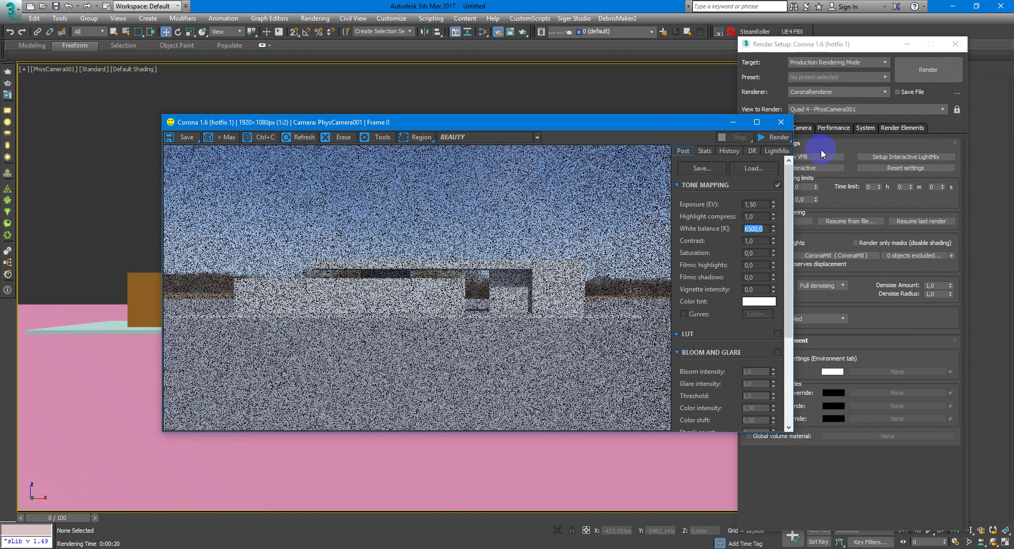
left_click(921, 222)
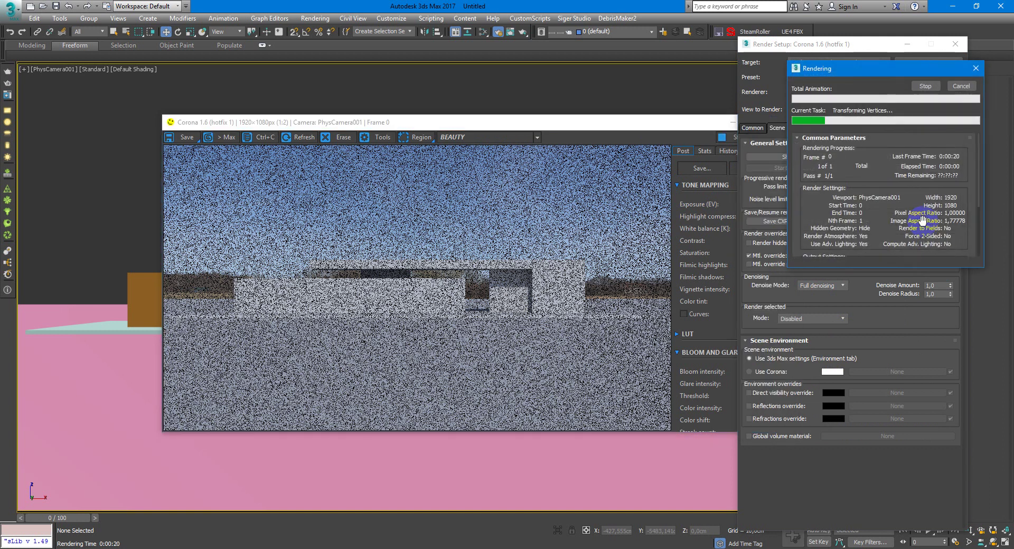